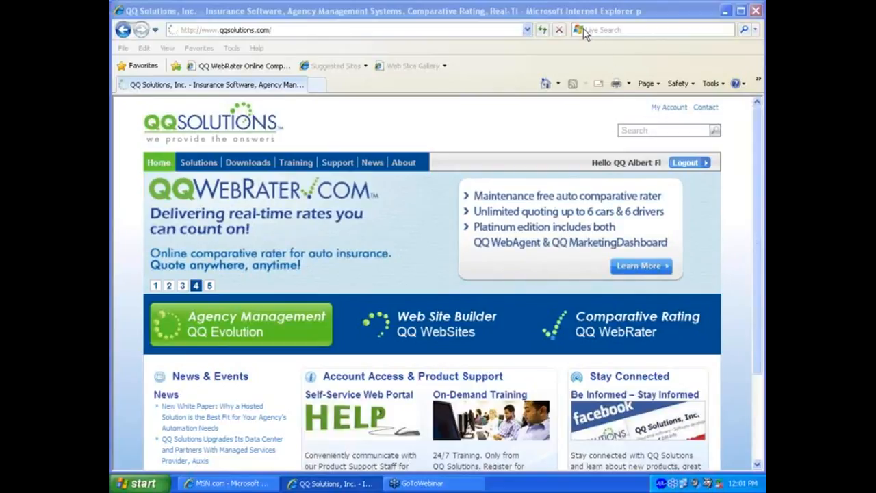
Step: Minimize the QQ Solutions and MSN.com browser windows to reveal the desktop
{"action": "left_click", "coordinate": [724, 9]}
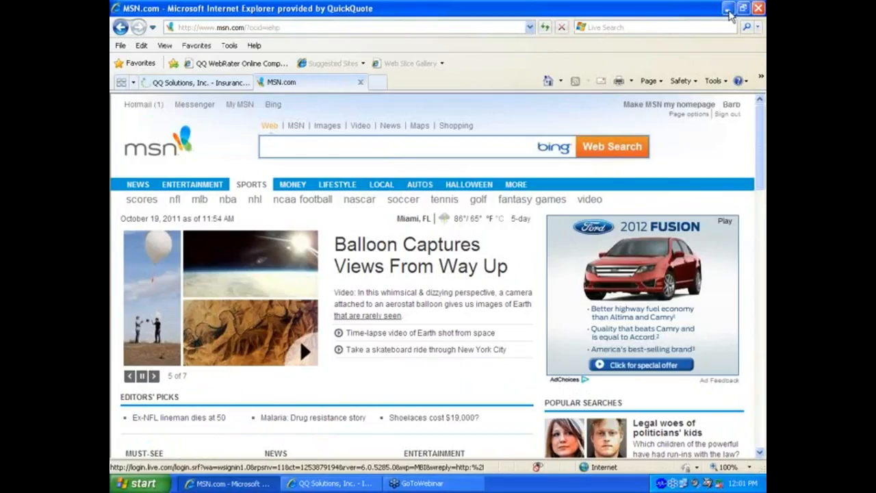
{"action": "left_click", "coordinate": [727, 8]}
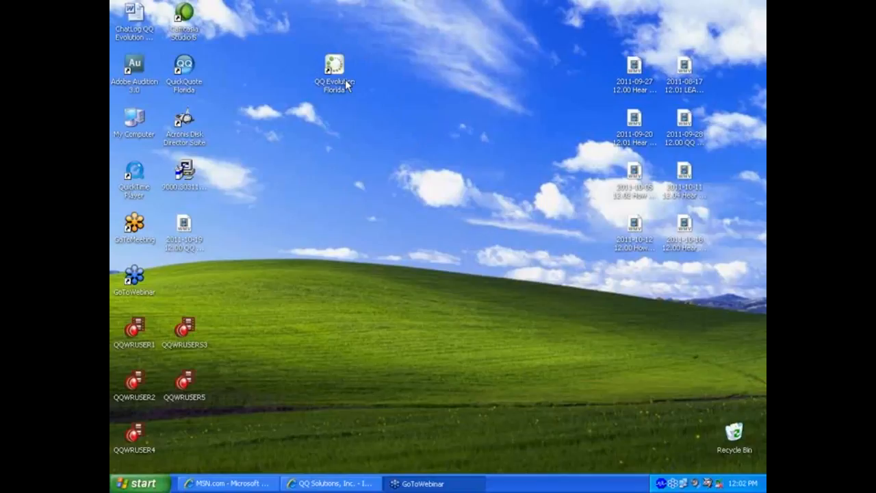
Step: Launch QQ Evolution Florida and log in with the existing user name and the account password
{"action": "double_click", "coordinate": [336, 75]}
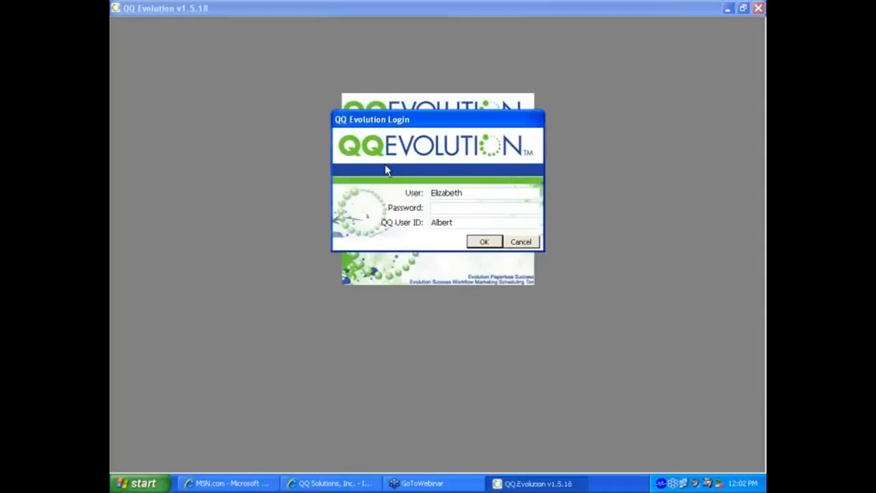
{"action": "double_click", "coordinate": [463, 192]}
{"action": "left_click", "coordinate": [434, 209]}
{"action": "type", "text": "*********"}
{"action": "left_click", "coordinate": [487, 246]}
Step: Confirm the login and close the What's New release notes window
{"action": "left_click", "coordinate": [490, 243]}
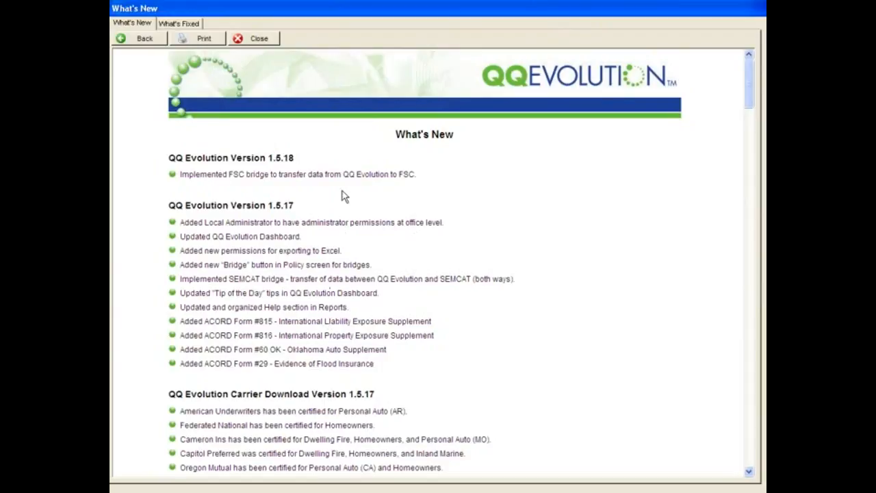
{"action": "left_click", "coordinate": [263, 39]}
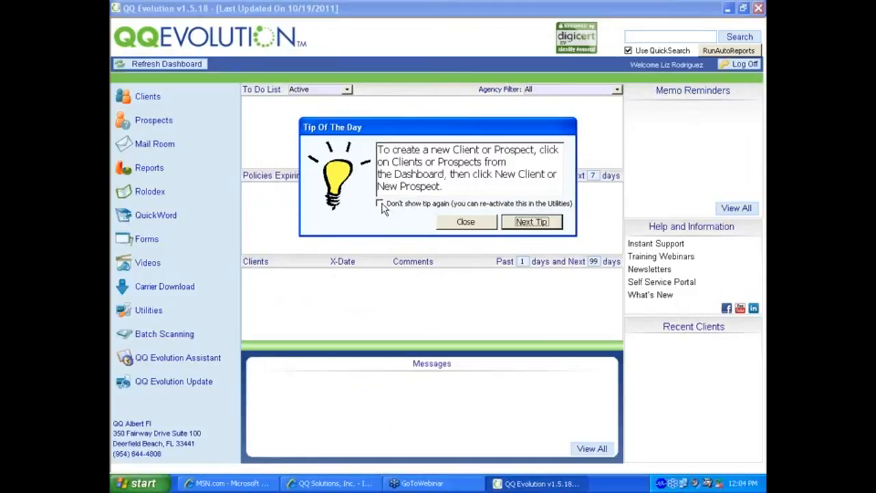
Step: Close the Tip Of The Day dialog about creating clients or prospects
{"action": "left_click", "coordinate": [466, 224]}
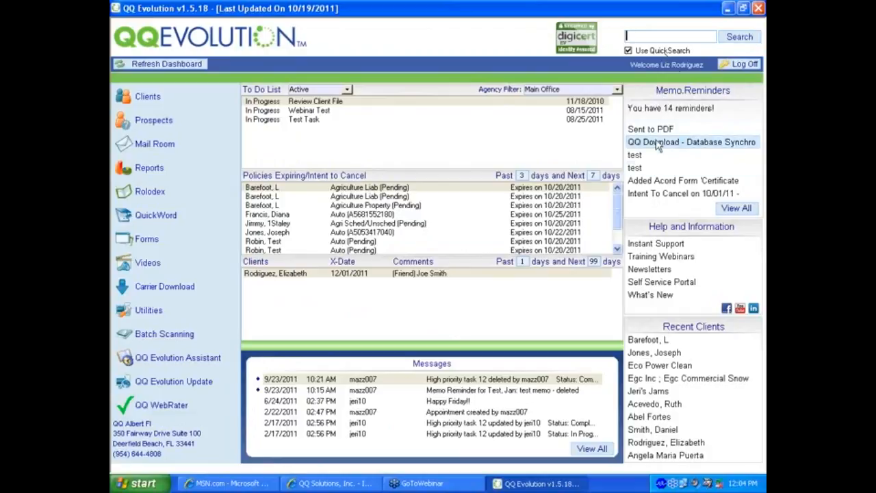
{"action": "mouse_move", "coordinate": [655, 134]}
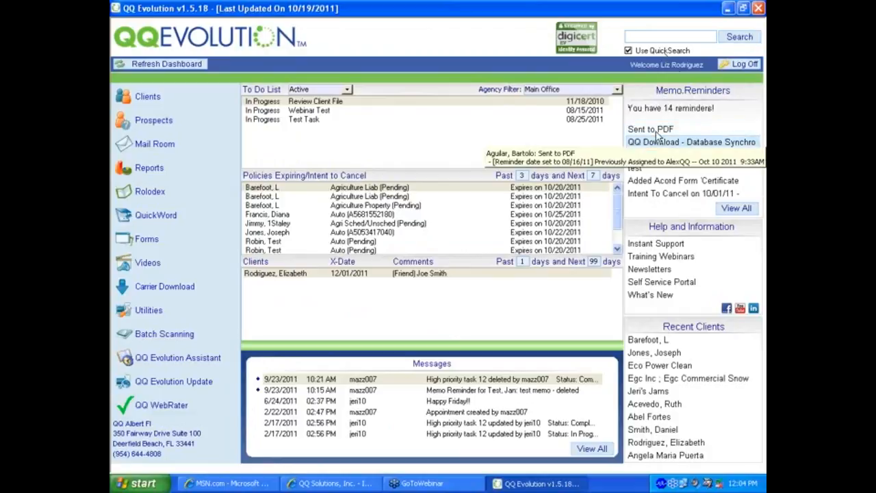
{"action": "mouse_move", "coordinate": [664, 197]}
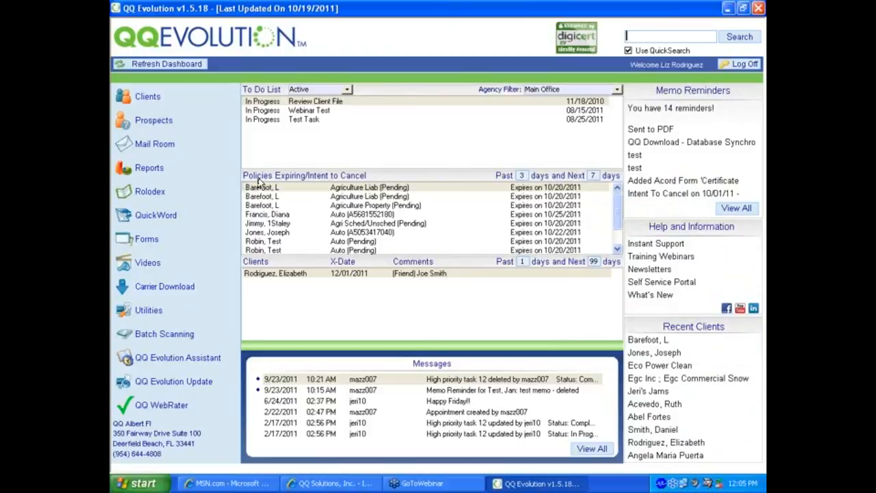
Step: Set the Policies Expiring range to Past 1 and Next 99 days
{"action": "left_click", "coordinate": [522, 175]}
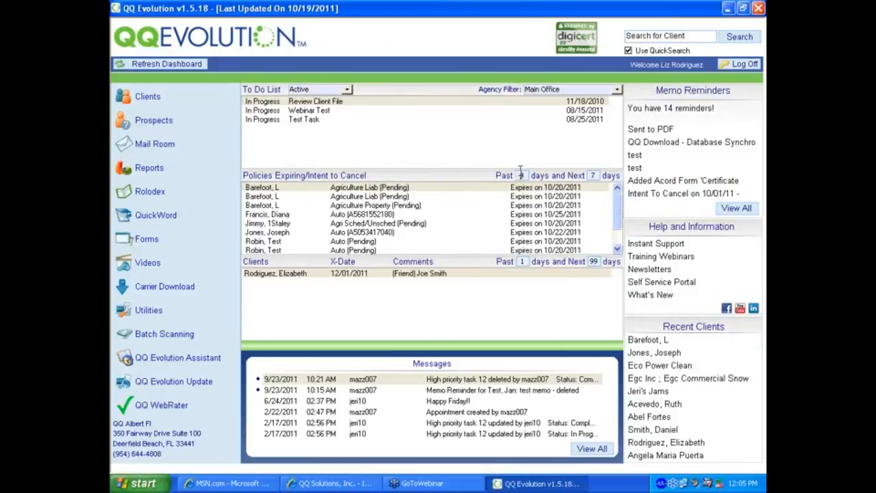
{"action": "double_click", "coordinate": [520, 173]}
{"action": "type", "text": "1"}
{"action": "key", "text": "Tab"}
{"action": "type", "text": "99"}
{"action": "key", "text": "Tab"}
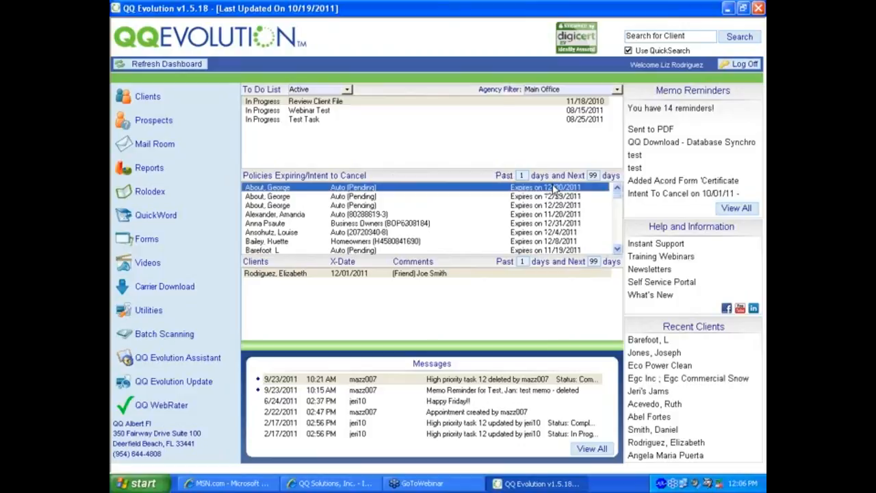
Step: Narrow the Policies Expiring range to Past 2 and Next 15 days
{"action": "left_click", "coordinate": [618, 249]}
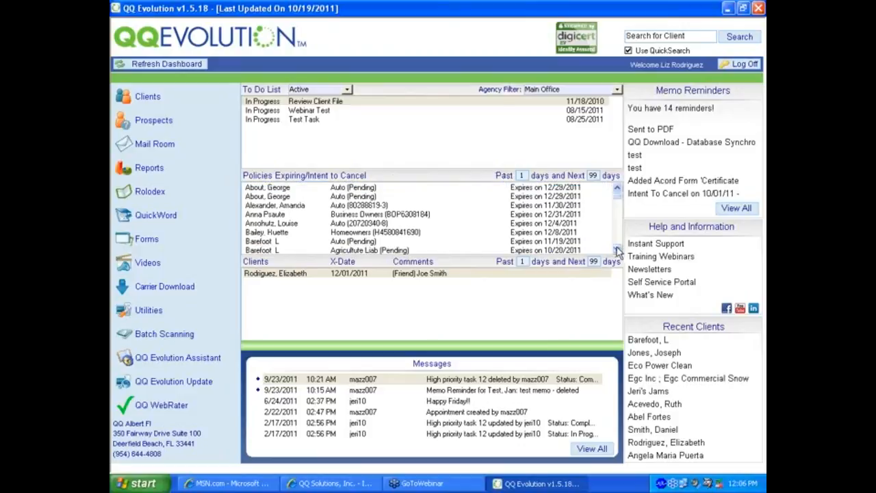
{"action": "left_click_drag", "start_coordinate": [526, 175], "coordinate": [517, 176]}
{"action": "type", "text": "2"}
{"action": "key", "text": "Tab"}
{"action": "type", "text": "15"}
{"action": "key", "text": "Tab"}
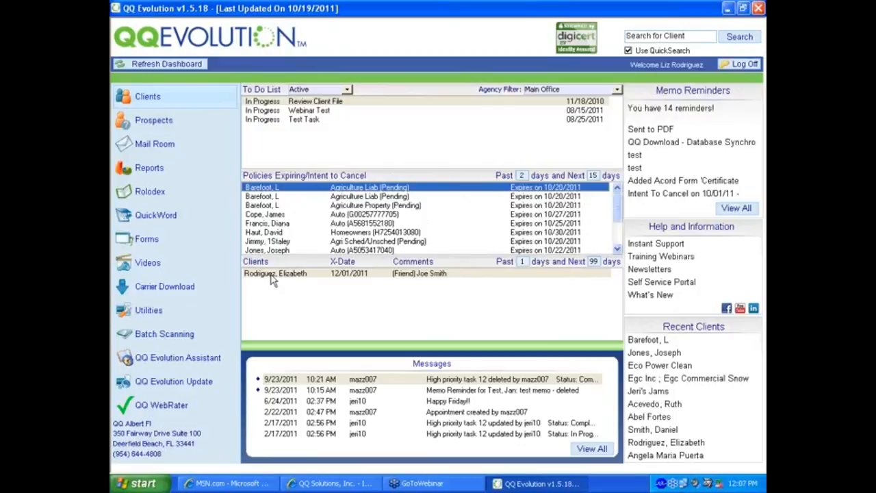
Step: Select the client under Clients, then go to Utilities for setting up popup lists
{"action": "left_click", "coordinate": [350, 276]}
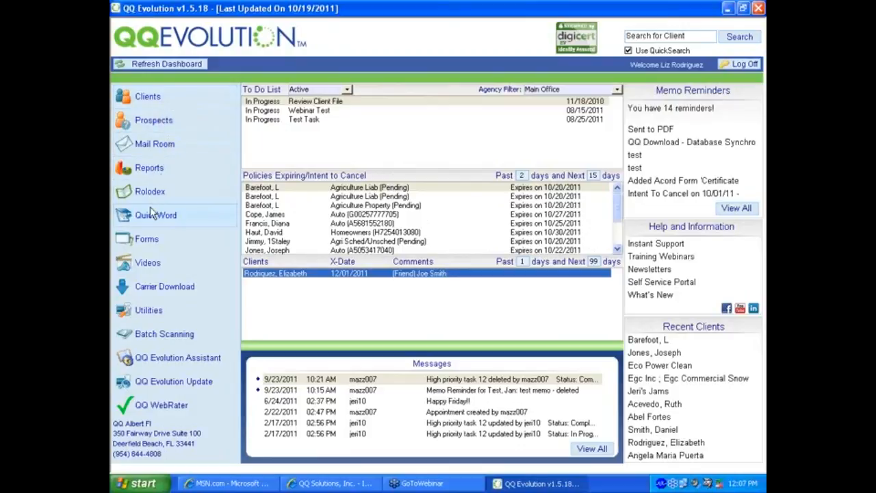
{"action": "left_click", "coordinate": [142, 310]}
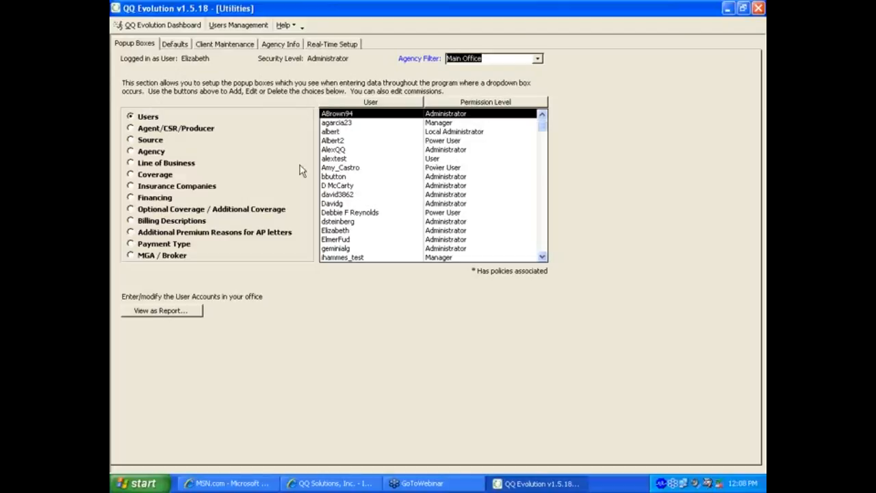
Step: Open the Users Management window from the QQ Evolution toolbar
{"action": "left_click", "coordinate": [231, 29]}
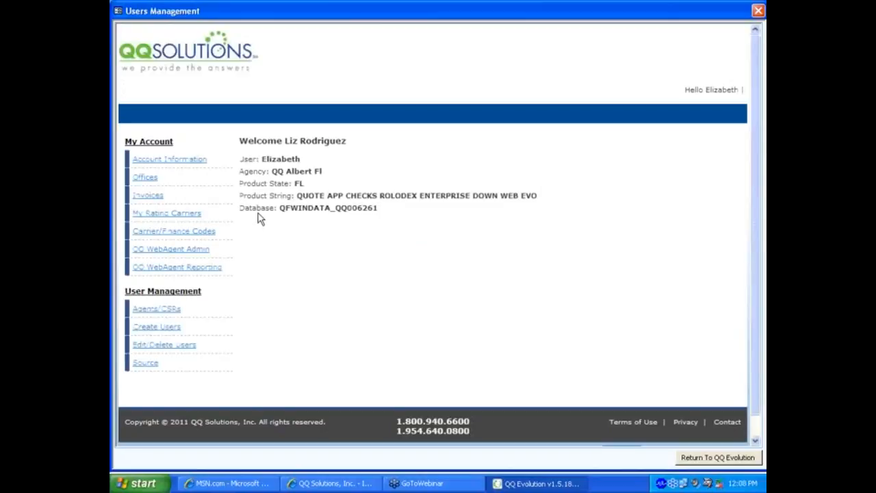
Step: View the Account Information page with the agency's shipping, billing and contact details
{"action": "left_click", "coordinate": [162, 158]}
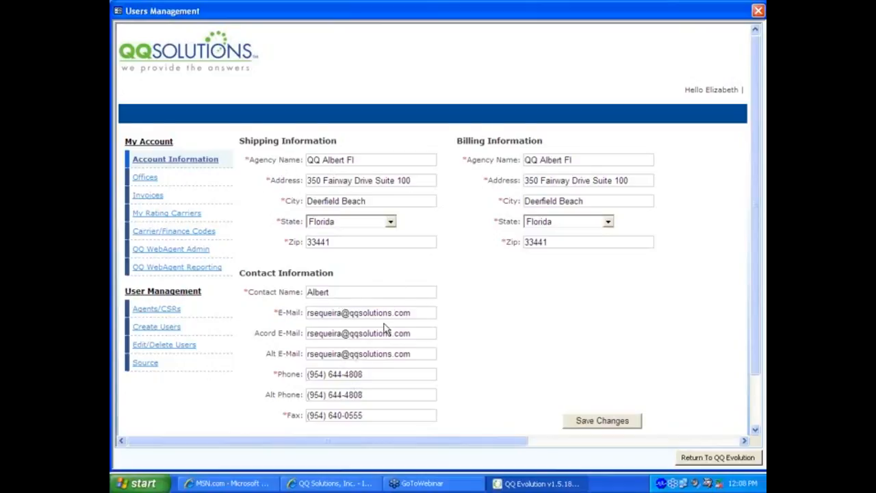
{"action": "scroll", "coordinate": [385, 330], "scroll_direction": "down", "scroll_amount": 2}
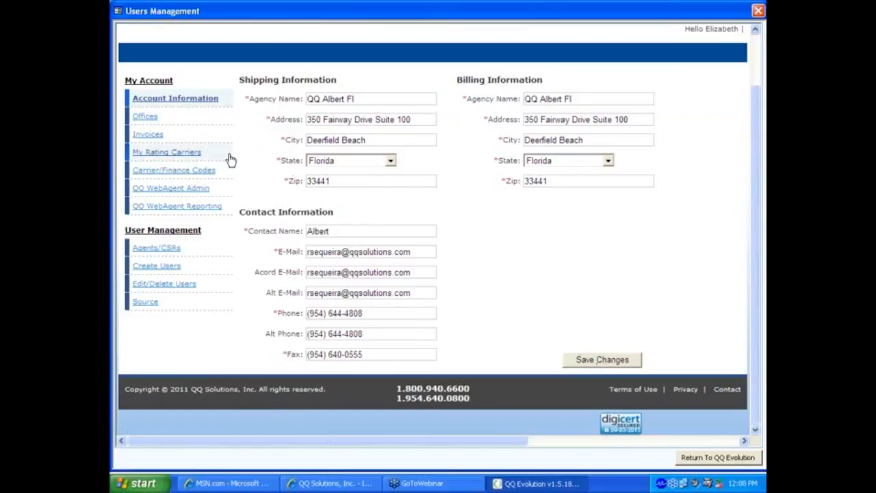
Step: Browse the account's Offices and Invoices pages, then show the Agents/CSRs list
{"action": "left_click", "coordinate": [146, 117]}
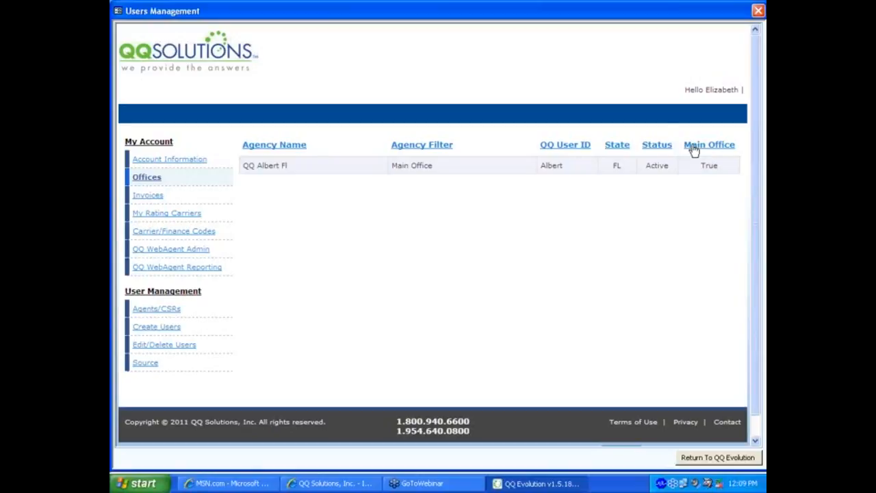
{"action": "left_click", "coordinate": [140, 198]}
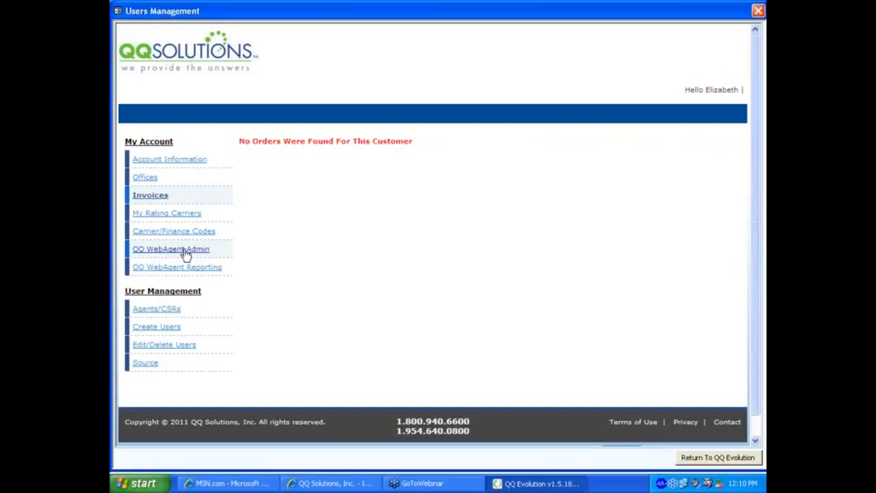
{"action": "left_click", "coordinate": [152, 312]}
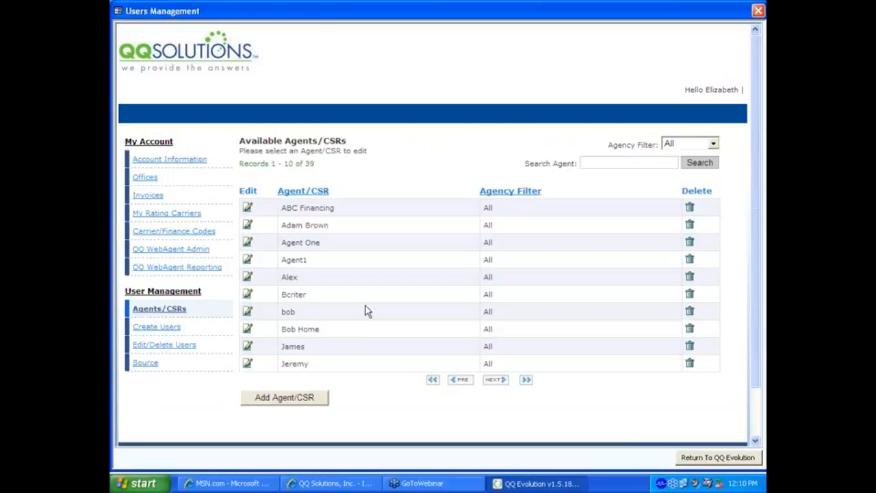
Step: Start adding a new agent or CSR from the Agents/CSRs list
{"action": "left_click", "coordinate": [280, 399]}
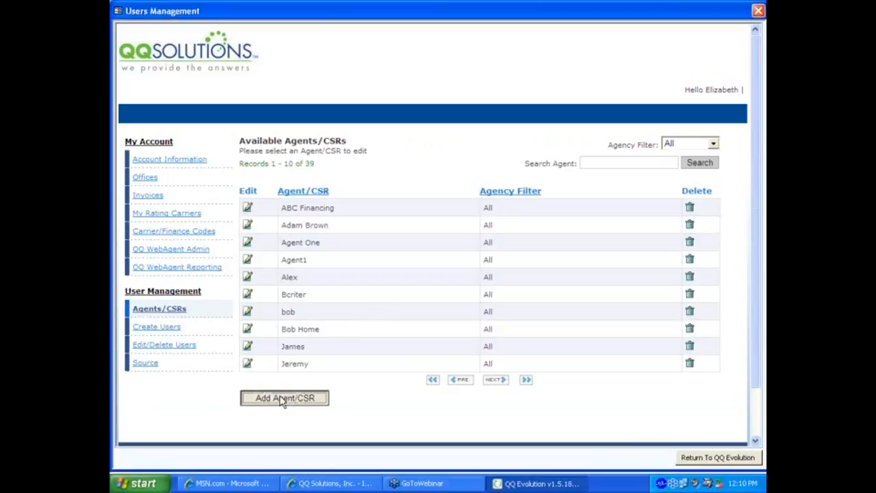
Step: Add the new agent's name to the agents/CSRs list with agency filter All, then start a new user
{"action": "left_click", "coordinate": [333, 423]}
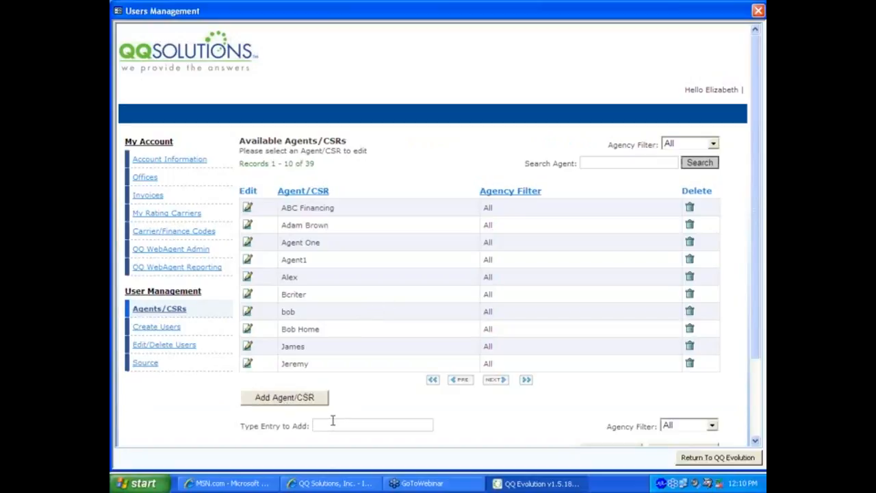
{"action": "left_click", "coordinate": [712, 427]}
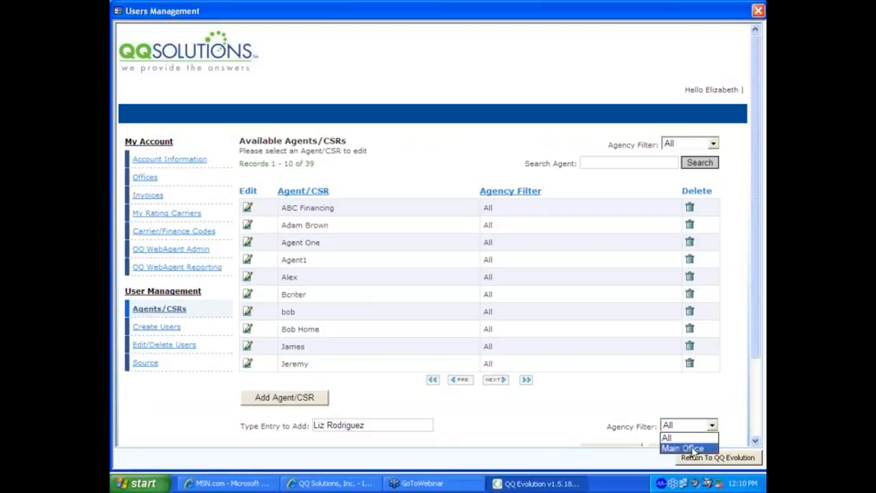
{"action": "left_click", "coordinate": [688, 439]}
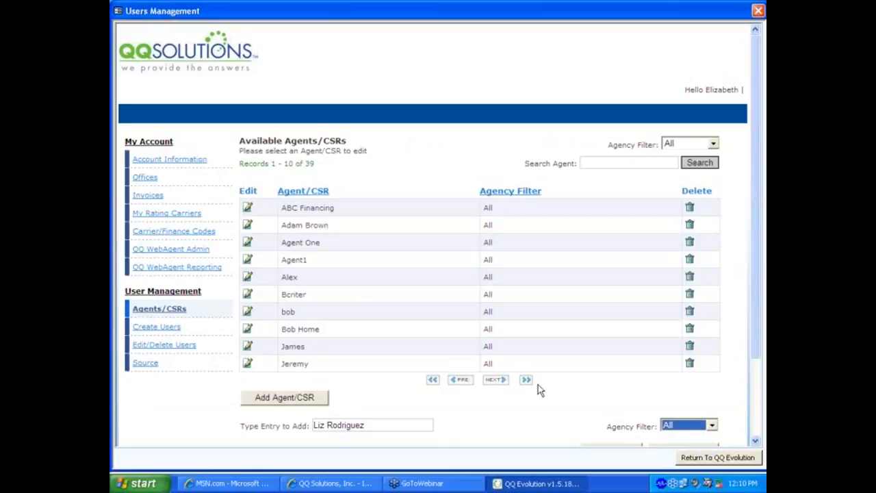
{"action": "scroll", "coordinate": [536, 416], "scroll_direction": "down", "scroll_amount": 2}
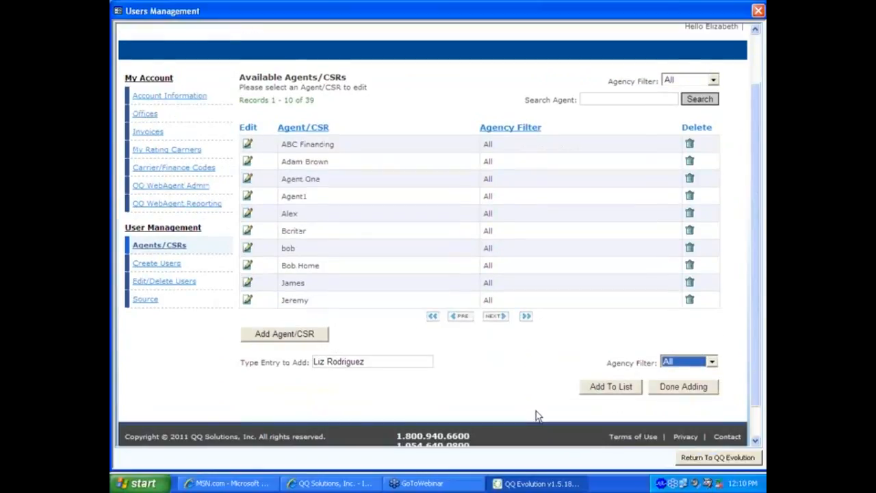
{"action": "left_click", "coordinate": [600, 387]}
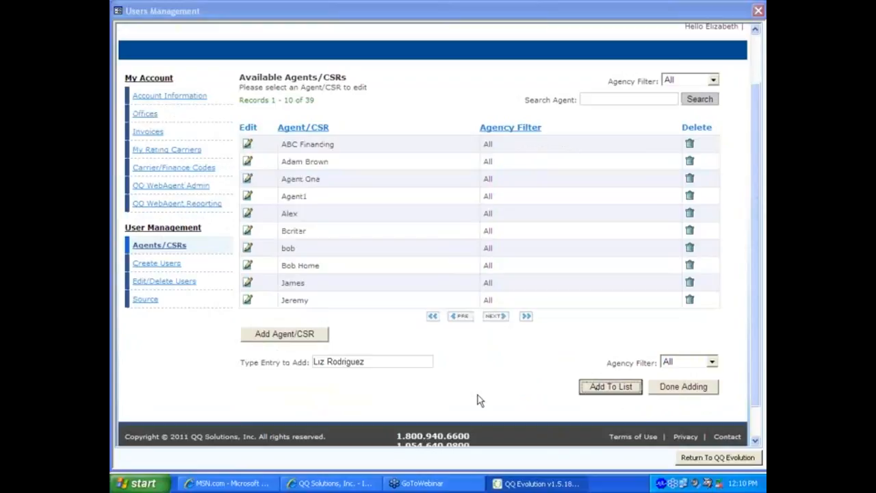
{"action": "left_click", "coordinate": [433, 279]}
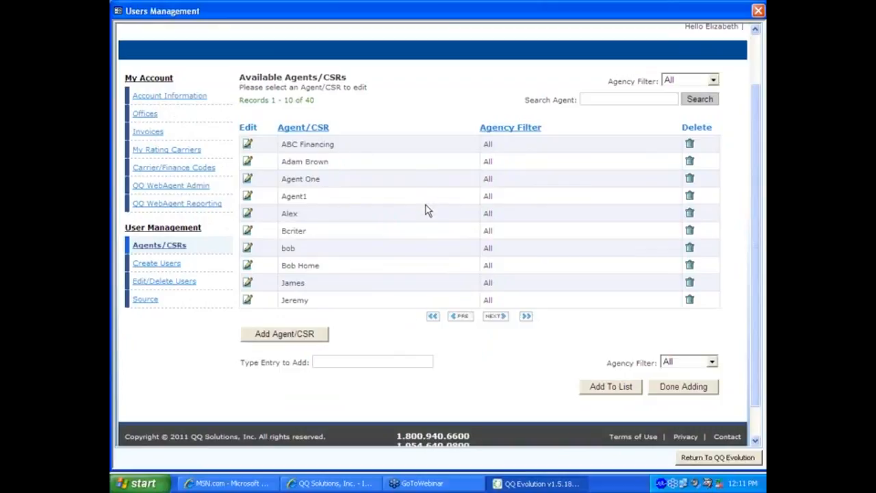
{"action": "left_click", "coordinate": [165, 263]}
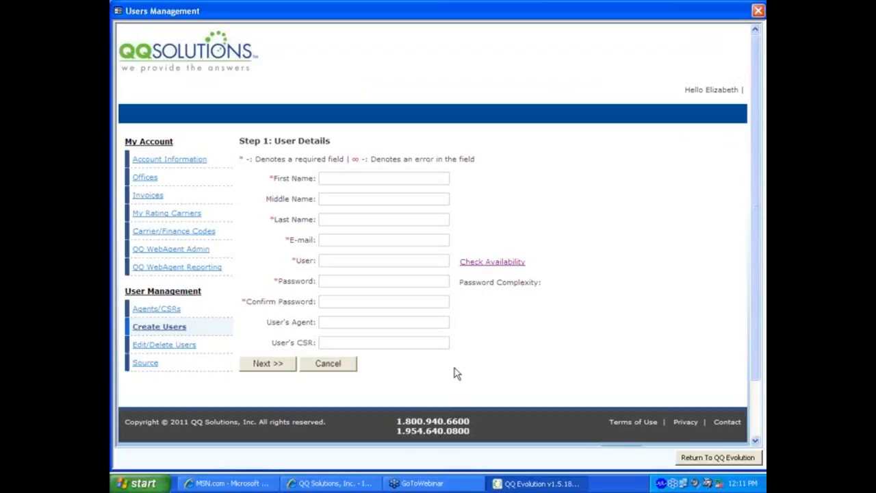
Step: Enter the new user's first name, last name, e-mail address and a user name
{"action": "left_click", "coordinate": [347, 179]}
{"action": "key", "text": "Tab"}
{"action": "key", "text": "Tab"}
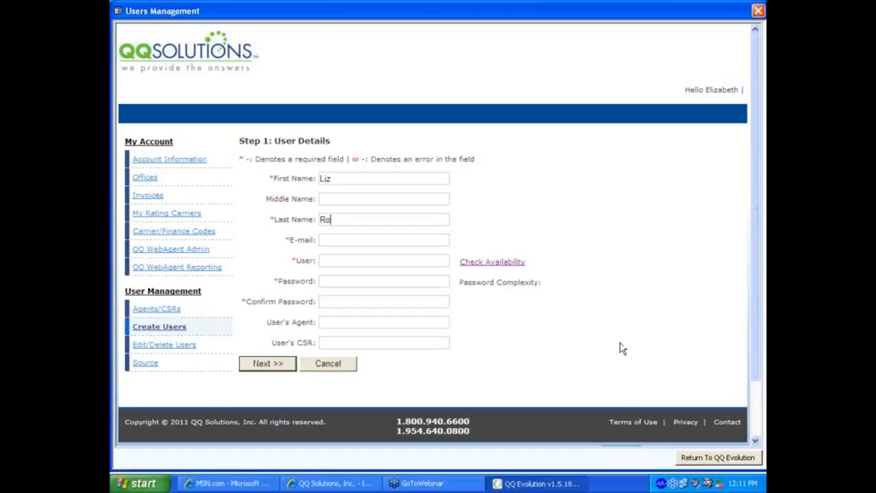
{"action": "key", "text": "BackSpace"}
{"action": "key", "text": "BackSpace"}
{"action": "key", "text": "BackSpace"}
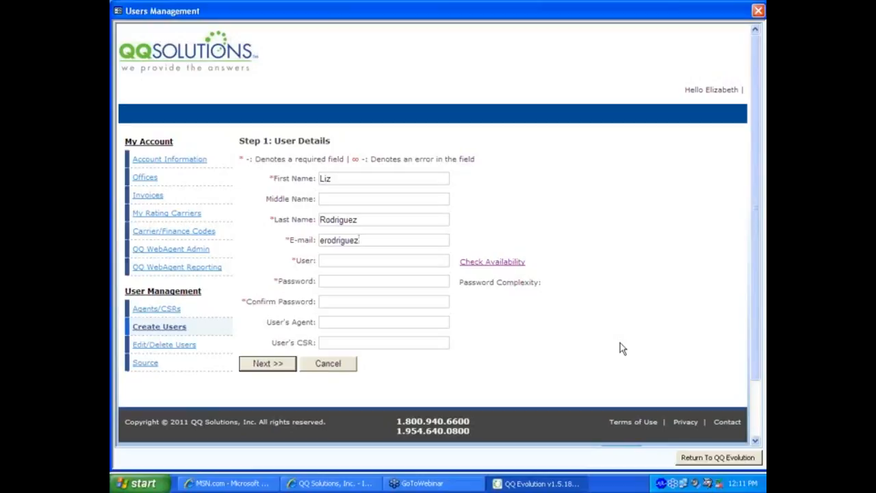
{"action": "key", "text": "Tab"}
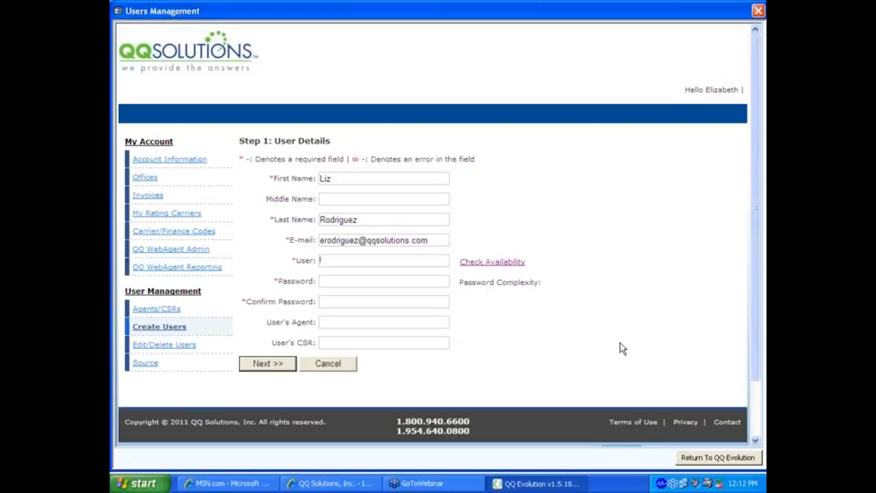
Step: Revise the user name's trailing digits and recheck until it shows Available
{"action": "left_click", "coordinate": [493, 265]}
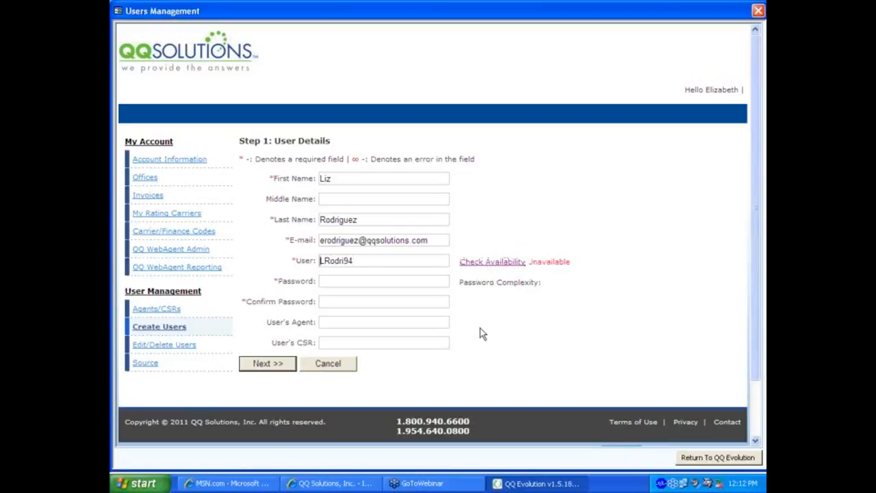
{"action": "left_click", "coordinate": [362, 261]}
{"action": "key", "text": "BackSpace"}
{"action": "key", "text": "BackSpace"}
{"action": "key", "text": "Tab"}
{"action": "left_click", "coordinate": [479, 269]}
Step: Enter a Strong password and confirm it
{"action": "key", "text": "Tab"}
{"action": "type", "text": "••••"}
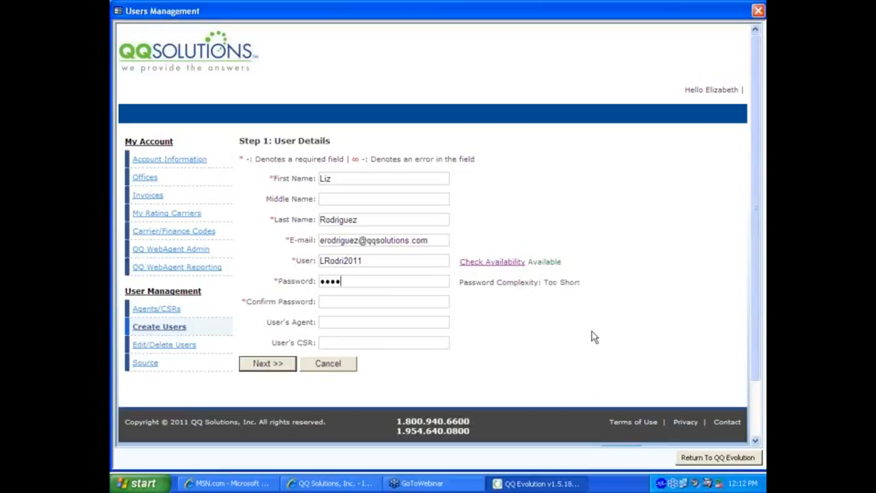
{"action": "type", "text": "•••••"}
{"action": "key", "text": "Tab"}
{"action": "type", "text": "•••••••"}
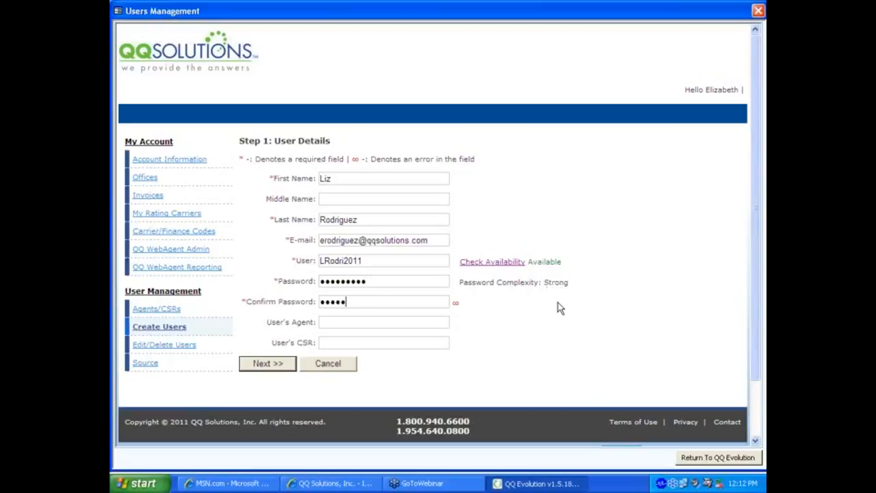
{"action": "type", "text": "••"}
{"action": "key", "text": "Tab"}
{"action": "key", "text": "Tab"}
Step: On Step 2, set the Permission Level to Power User and accept the confirmation
{"action": "left_click", "coordinate": [271, 366]}
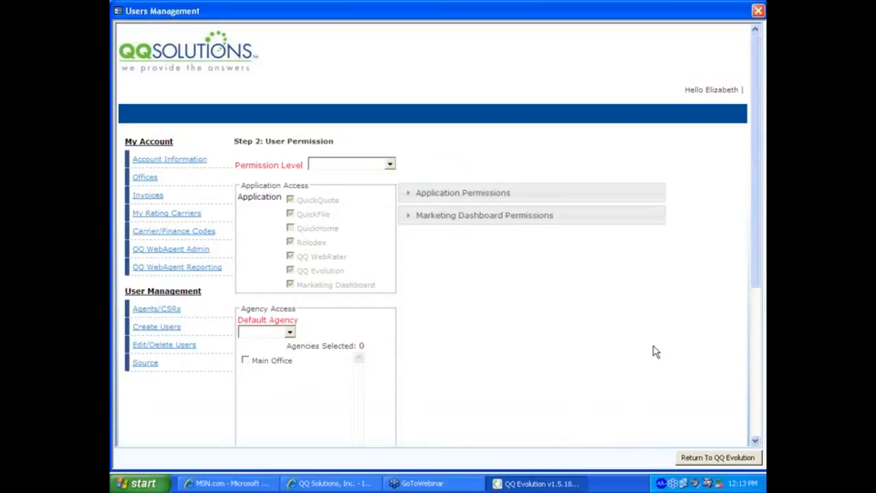
{"action": "left_click", "coordinate": [390, 165]}
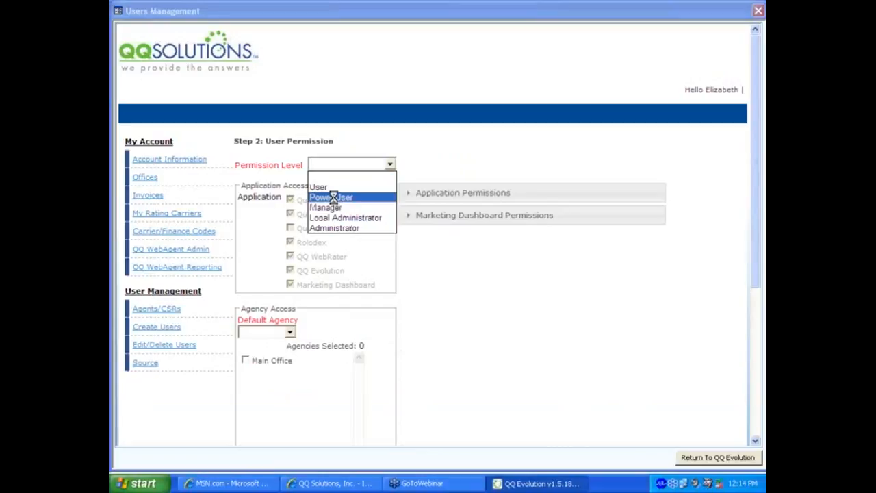
{"action": "left_click", "coordinate": [333, 197]}
{"action": "left_click", "coordinate": [428, 284]}
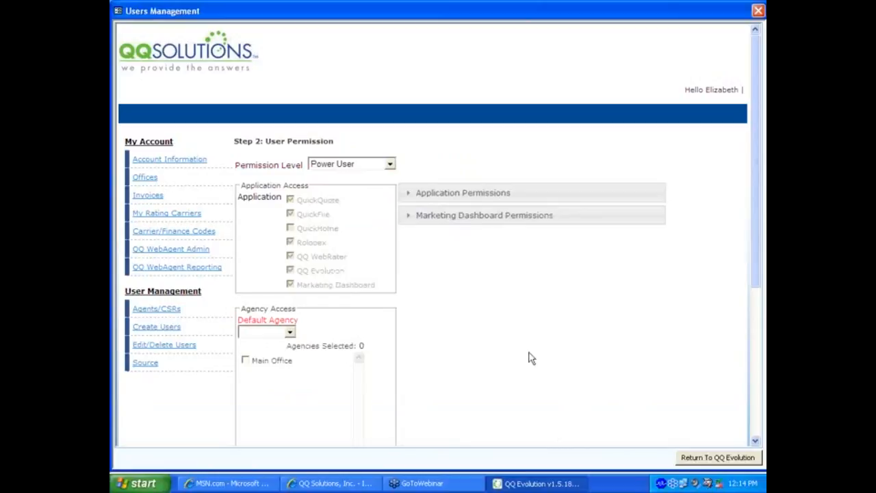
Step: Expand the Application Permissions table and scroll through its pre-checked rights
{"action": "left_click", "coordinate": [410, 195]}
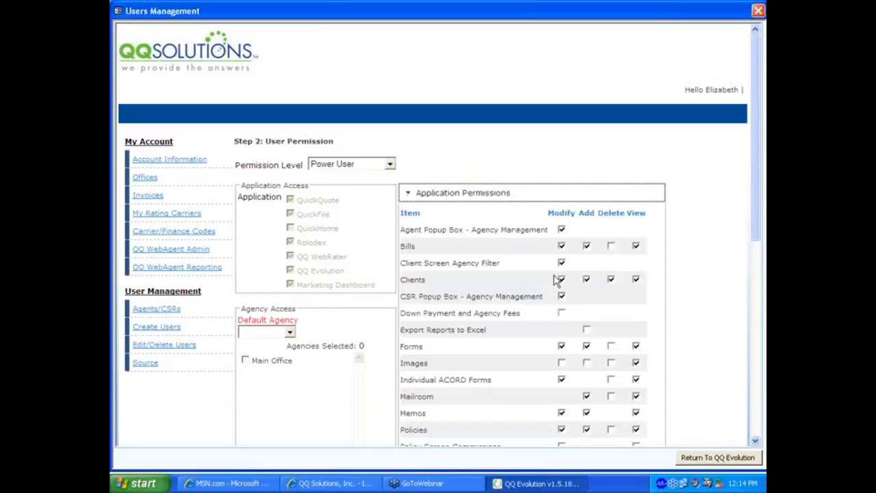
{"action": "scroll", "coordinate": [525, 253], "scroll_direction": "down", "scroll_amount": 2}
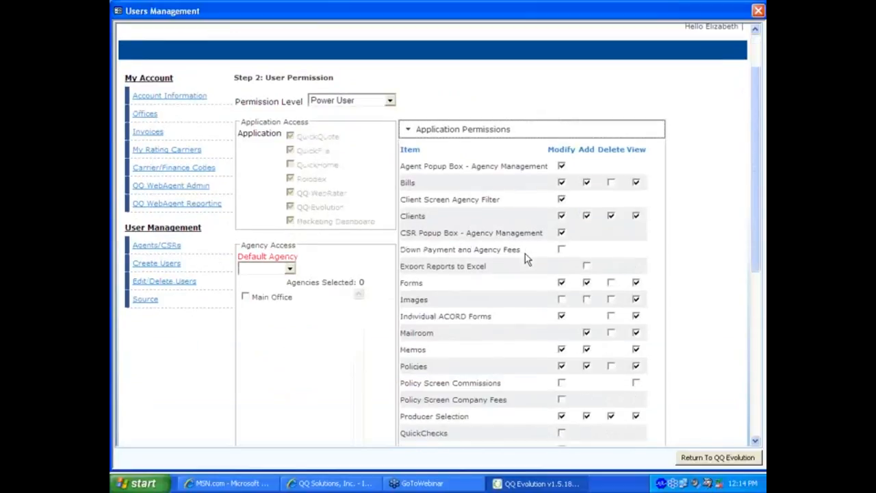
{"action": "scroll", "coordinate": [525, 254], "scroll_direction": "down", "scroll_amount": 2}
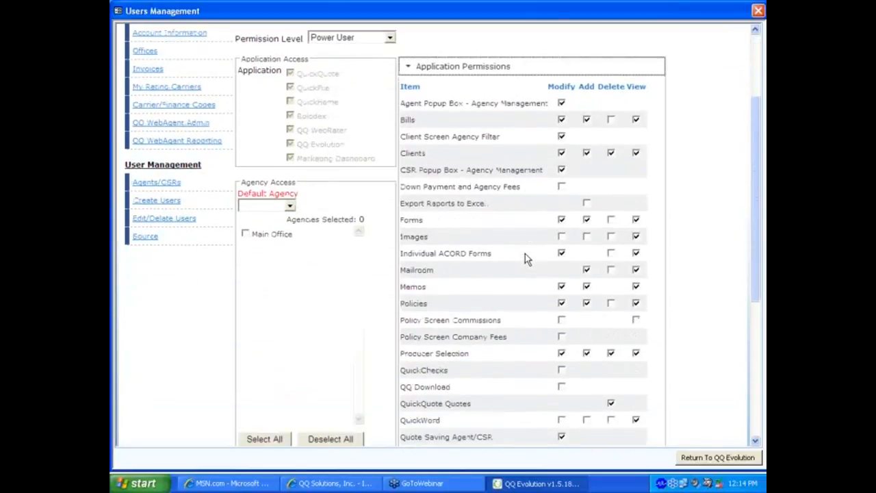
{"action": "scroll", "coordinate": [525, 253], "scroll_direction": "up", "scroll_amount": 2}
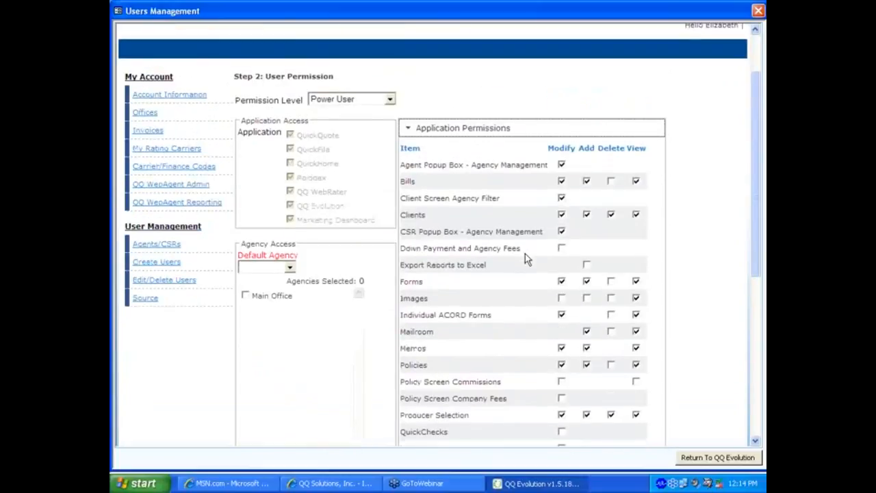
{"action": "scroll", "coordinate": [525, 258], "scroll_direction": "down", "scroll_amount": 2}
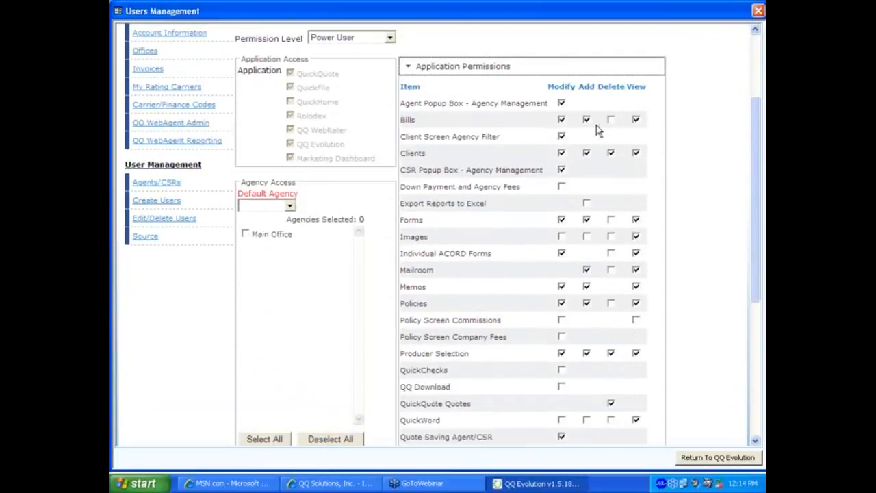
{"action": "scroll", "coordinate": [610, 258], "scroll_direction": "down", "scroll_amount": 1}
{"action": "scroll", "coordinate": [611, 264], "scroll_direction": "down", "scroll_amount": 2}
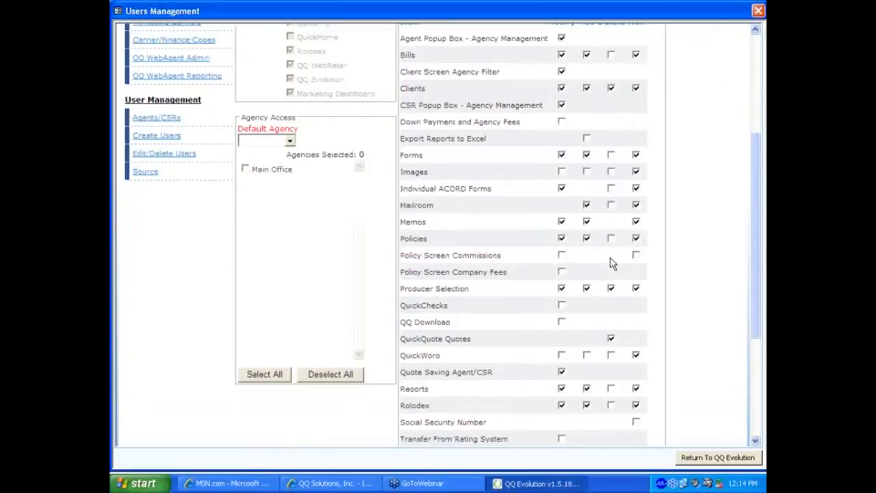
{"action": "scroll", "coordinate": [612, 264], "scroll_direction": "down", "scroll_amount": 2}
{"action": "scroll", "coordinate": [610, 262], "scroll_direction": "up", "scroll_amount": 4}
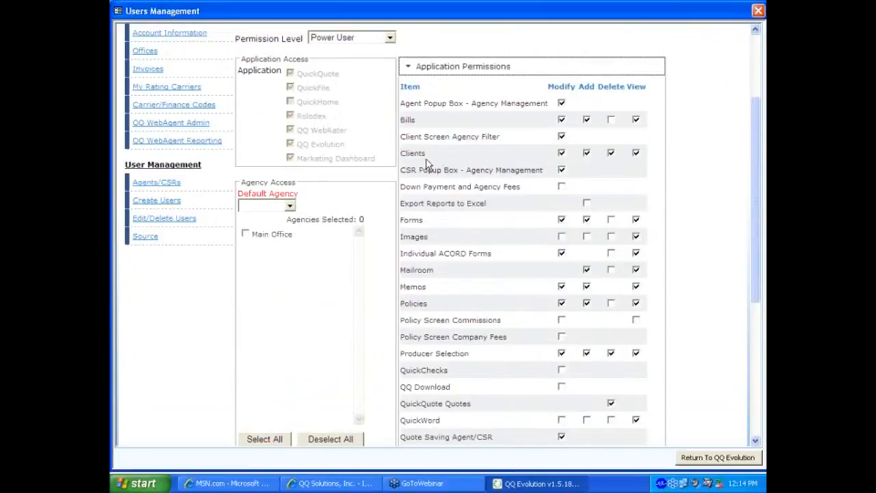
Step: Remove Delete permission for Clients and grant Add permission for Images
{"action": "left_click", "coordinate": [612, 155]}
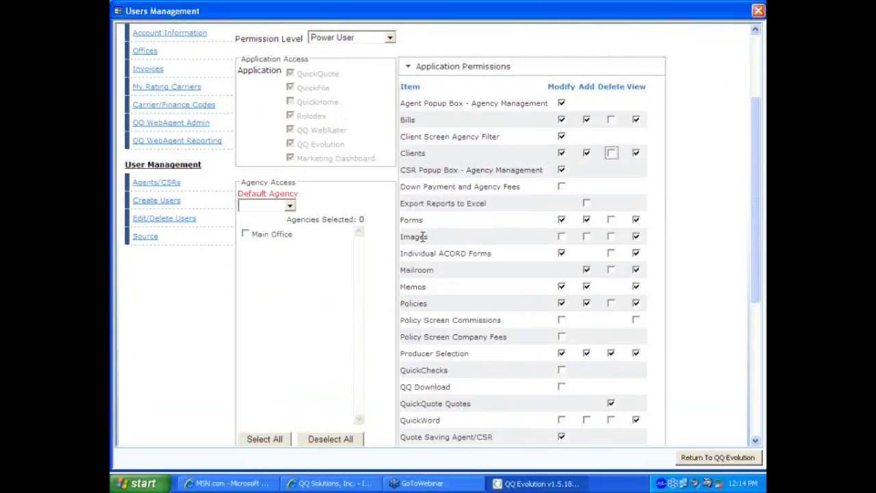
{"action": "left_click", "coordinate": [587, 236]}
{"action": "scroll", "coordinate": [560, 293], "scroll_direction": "down", "scroll_amount": 2}
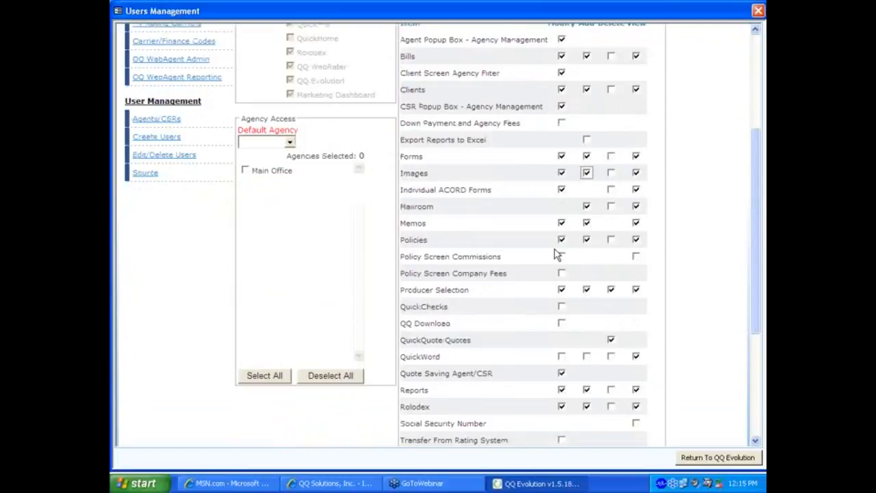
{"action": "scroll", "coordinate": [556, 255], "scroll_direction": "down", "scroll_amount": 2}
{"action": "scroll", "coordinate": [557, 252], "scroll_direction": "up", "scroll_amount": 4}
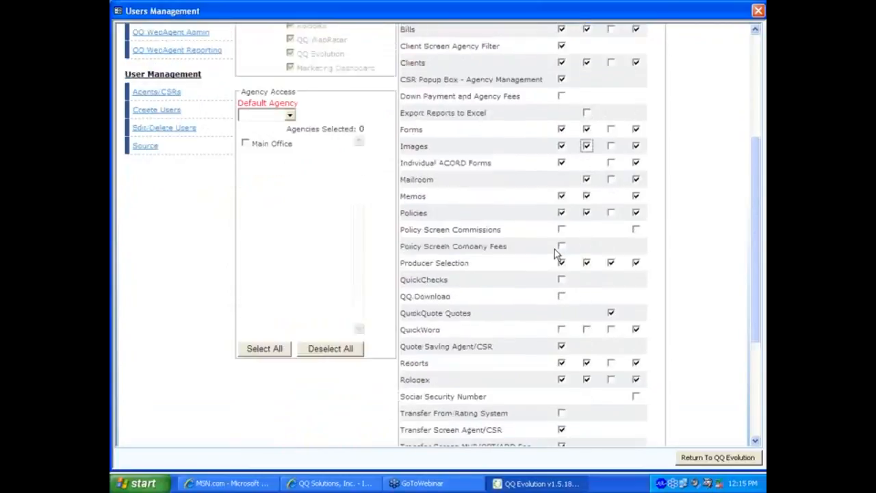
{"action": "left_click", "coordinate": [290, 206]}
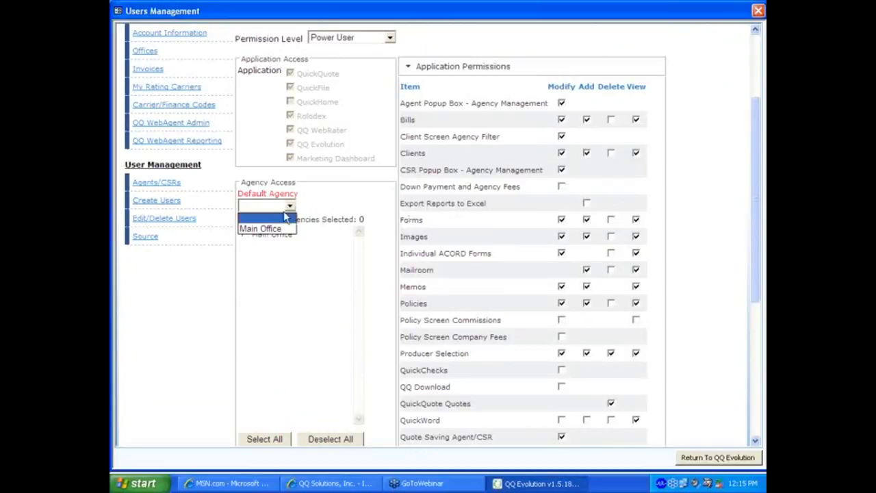
Step: Make Main Office the default agency, create the user and send the welcome e-mail
{"action": "left_click", "coordinate": [264, 229]}
{"action": "left_click", "coordinate": [324, 291]}
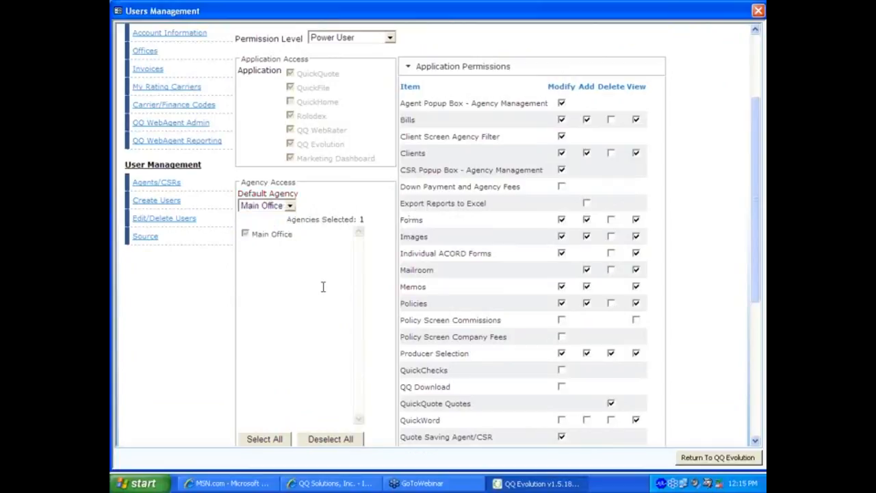
{"action": "scroll", "coordinate": [323, 286], "scroll_direction": "down", "scroll_amount": 5}
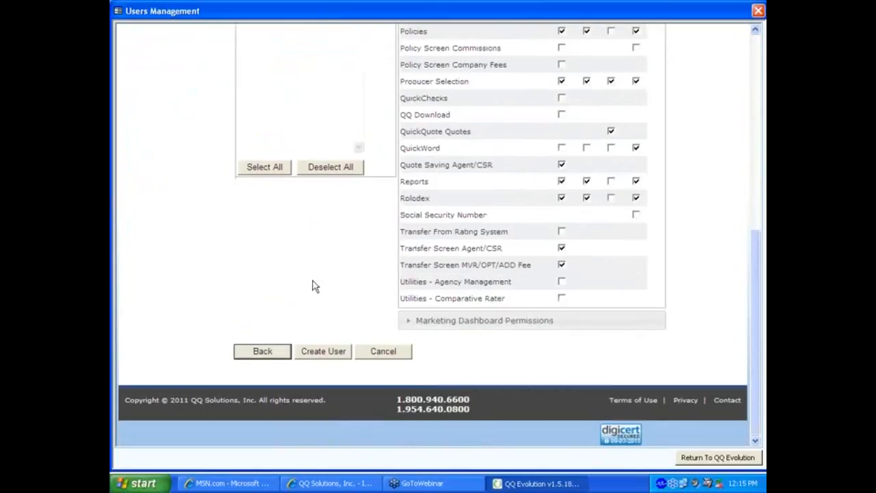
{"action": "left_click", "coordinate": [318, 353]}
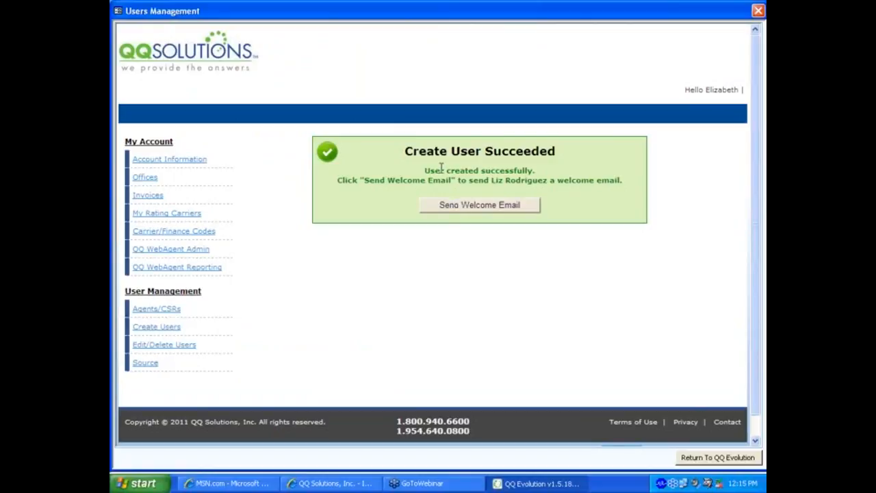
{"action": "left_click", "coordinate": [454, 203]}
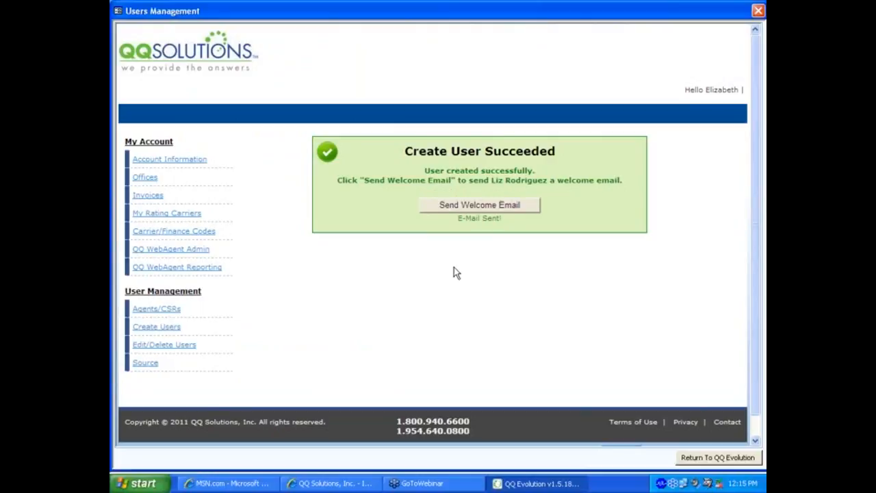
Step: Go to the Edit/Delete Users list
{"action": "left_click", "coordinate": [164, 348]}
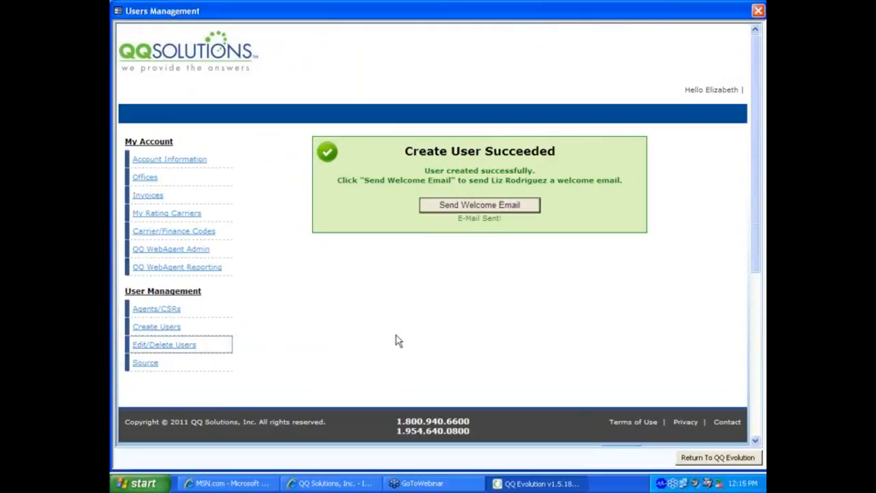
Step: Page forward twice in the users table and open the new user's record for editing
{"action": "scroll", "coordinate": [348, 334], "scroll_direction": "down", "scroll_amount": 5}
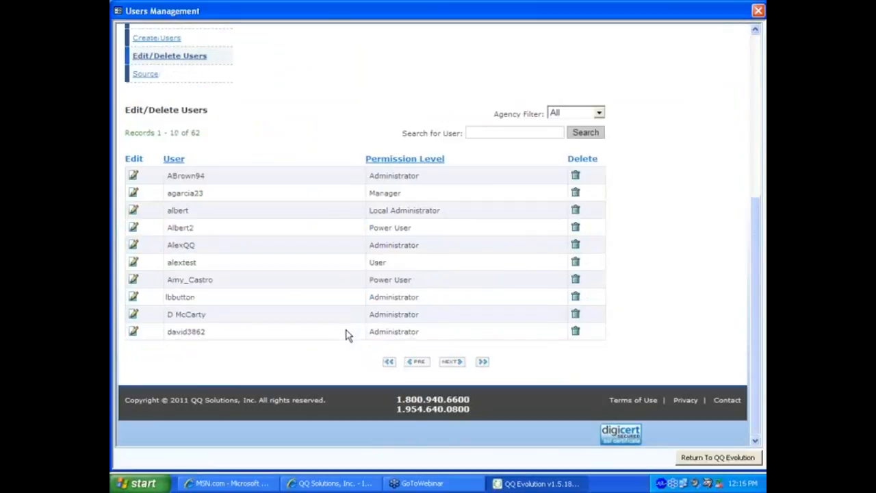
{"action": "left_click", "coordinate": [447, 362]}
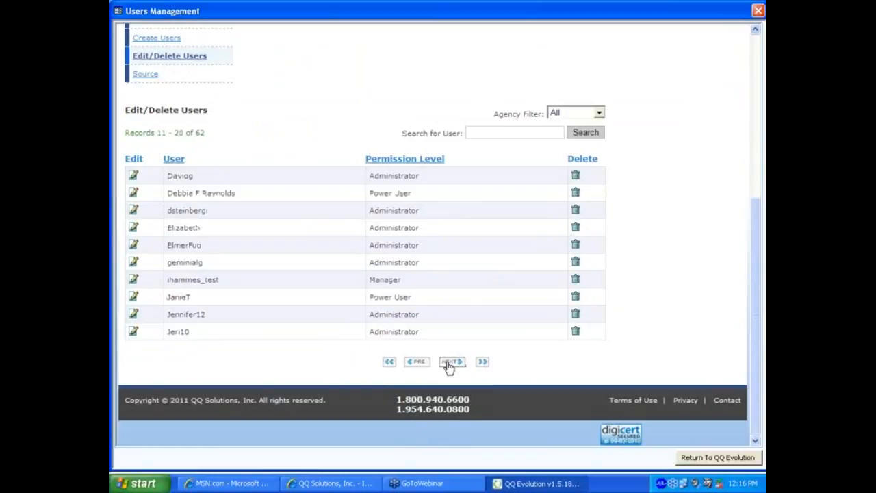
{"action": "left_click", "coordinate": [448, 363]}
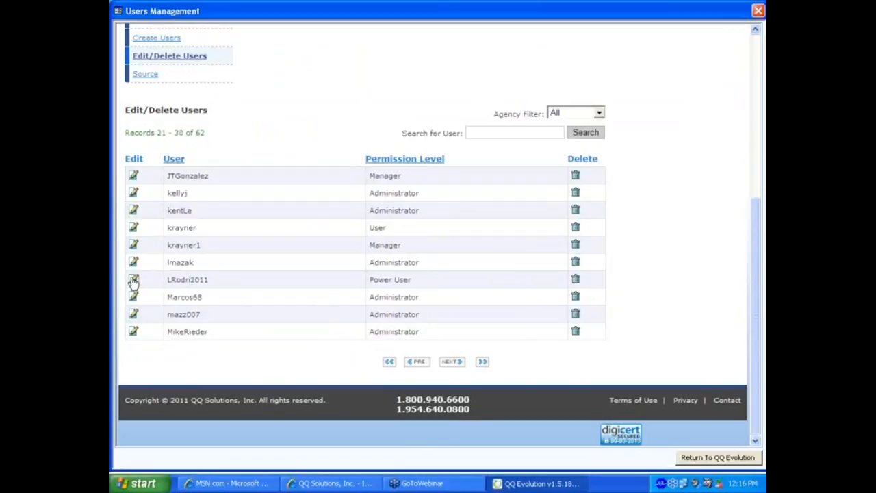
{"action": "left_click", "coordinate": [303, 280]}
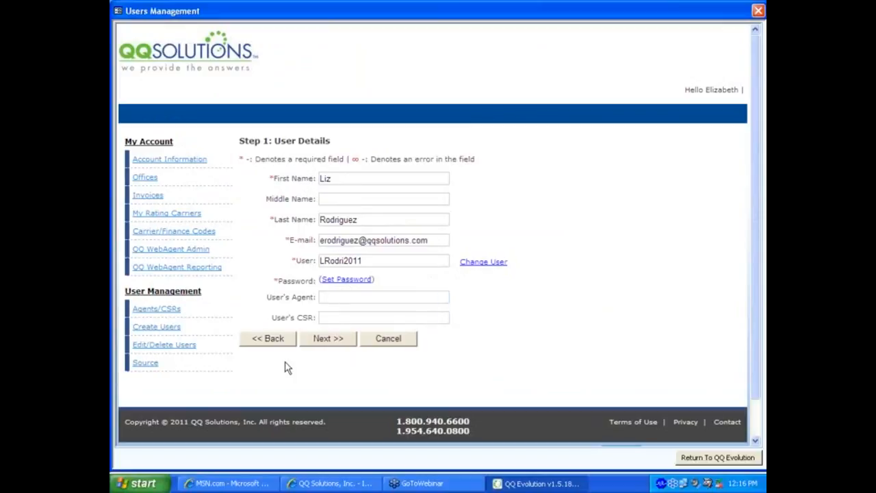
Step: Change the user's permission level to Administrator and save with Modify User
{"action": "left_click", "coordinate": [332, 338]}
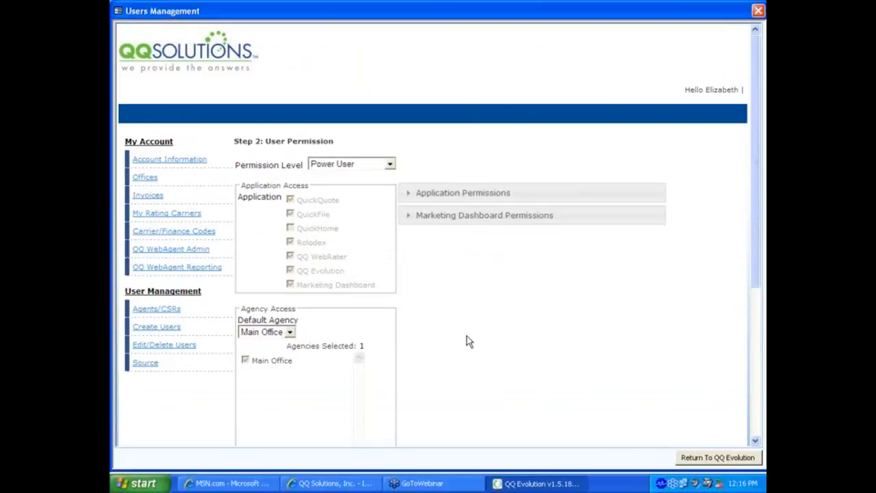
{"action": "left_click", "coordinate": [390, 165]}
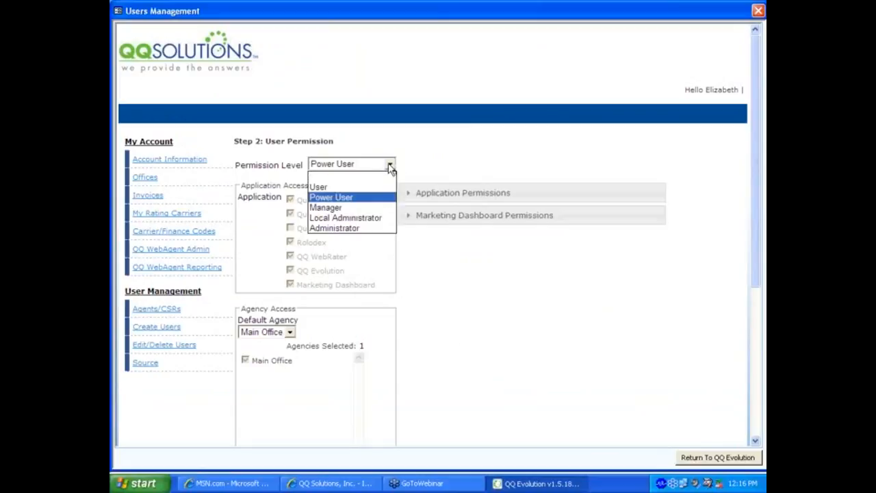
{"action": "left_click", "coordinate": [331, 228]}
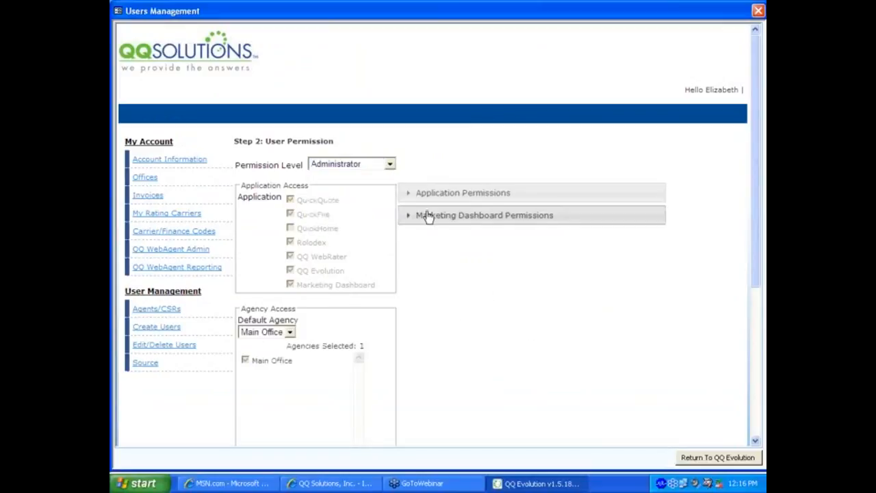
{"action": "left_click", "coordinate": [408, 195]}
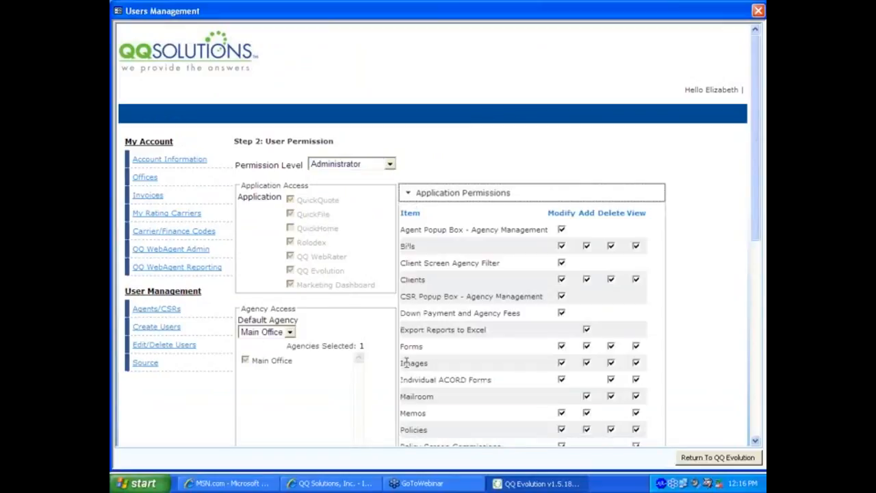
{"action": "scroll", "coordinate": [470, 284], "scroll_direction": "down", "scroll_amount": 10}
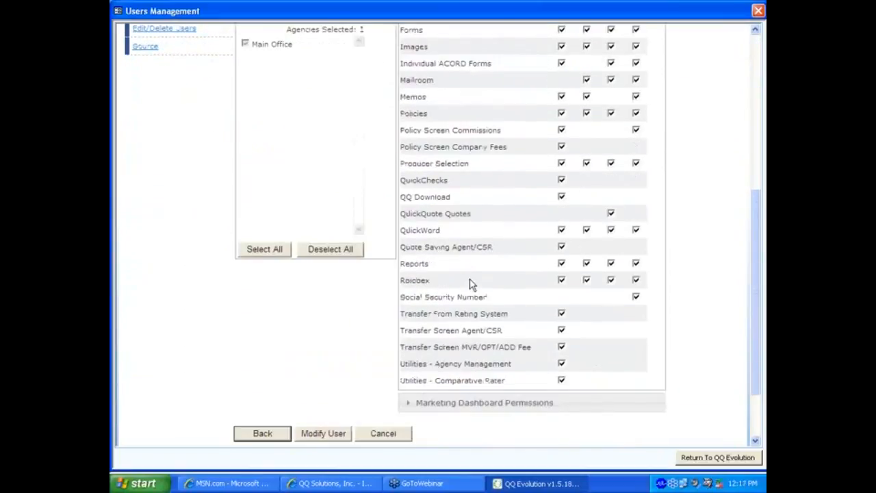
{"action": "scroll", "coordinate": [470, 283], "scroll_direction": "up", "scroll_amount": 5}
{"action": "scroll", "coordinate": [471, 285], "scroll_direction": "up", "scroll_amount": 3}
{"action": "scroll", "coordinate": [471, 285], "scroll_direction": "down", "scroll_amount": 10}
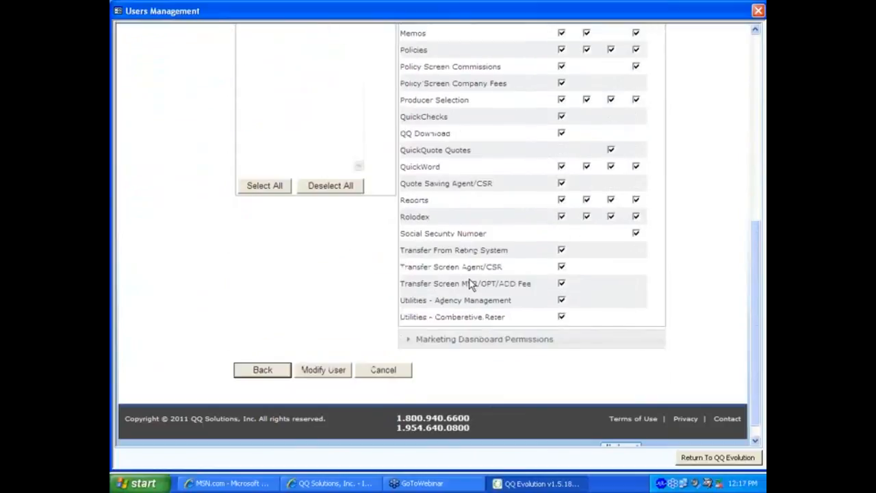
{"action": "left_click", "coordinate": [319, 374]}
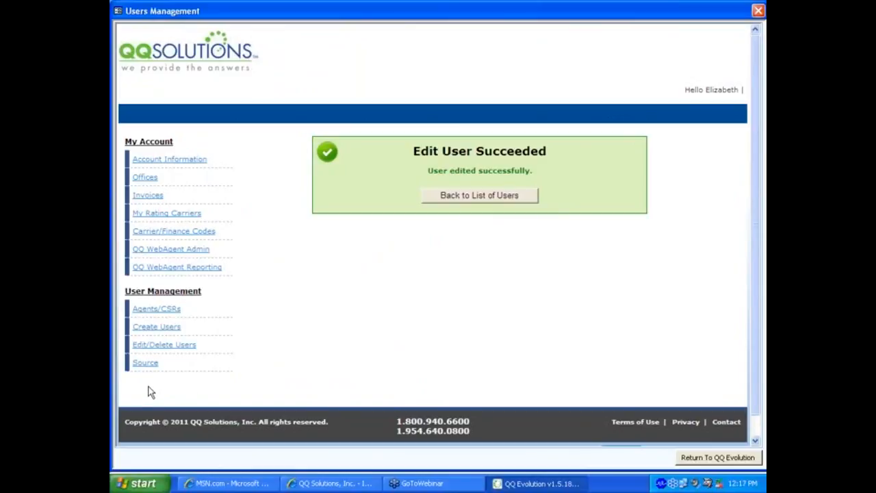
Step: Add 'Radio Ad' as a business source available to All agencies
{"action": "left_click", "coordinate": [141, 367]}
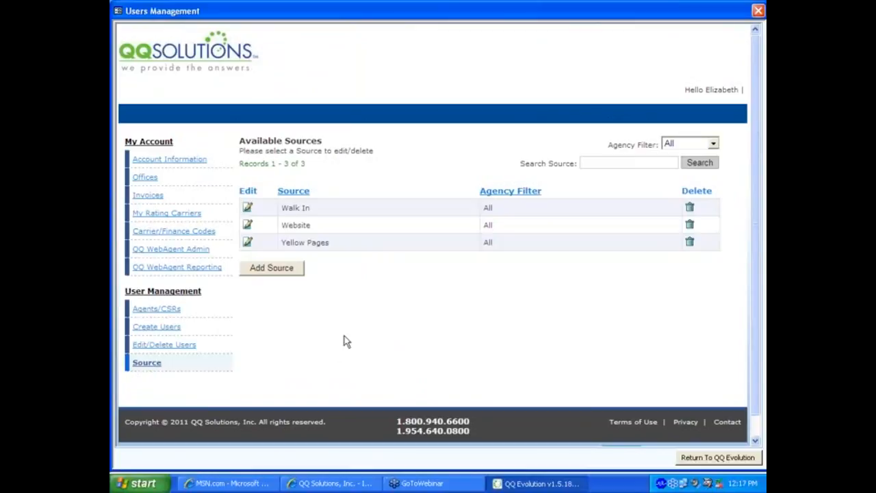
{"action": "left_click", "coordinate": [282, 268]}
{"action": "left_click", "coordinate": [346, 295]}
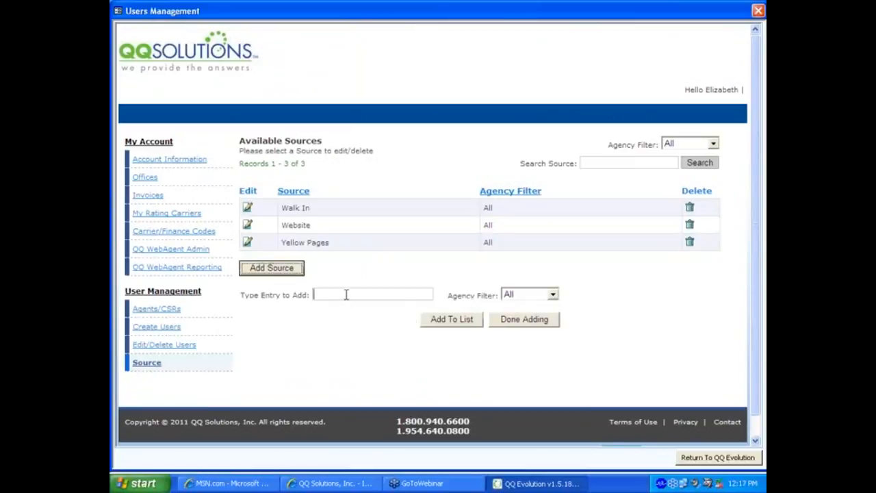
{"action": "type", "text": "Radio"}
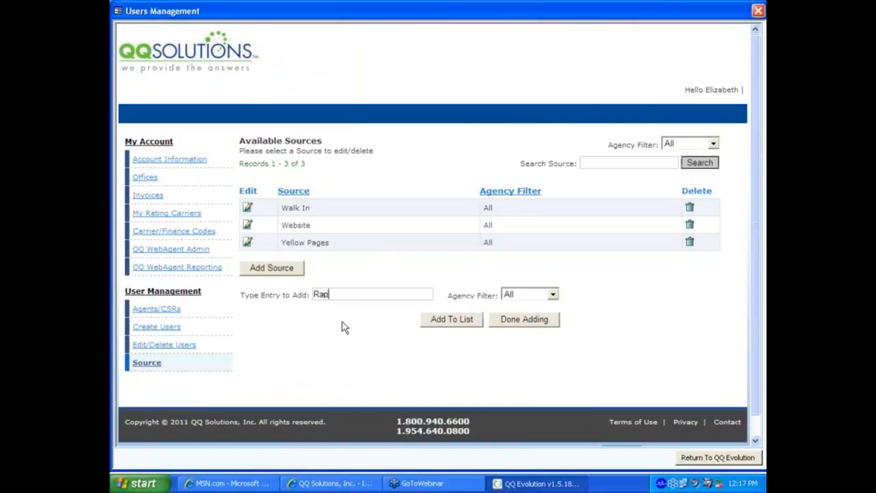
{"action": "type", "text": " Ad"}
{"action": "left_click", "coordinate": [552, 295]}
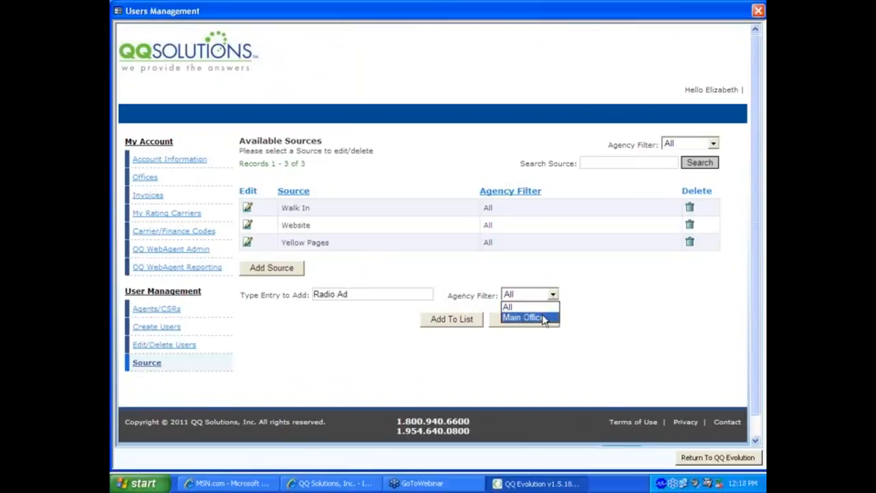
{"action": "left_click", "coordinate": [552, 306]}
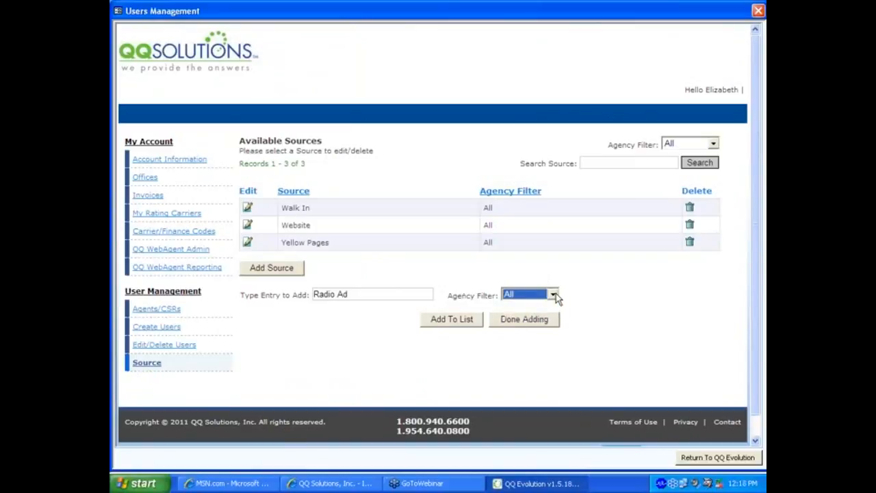
{"action": "left_click", "coordinate": [455, 325]}
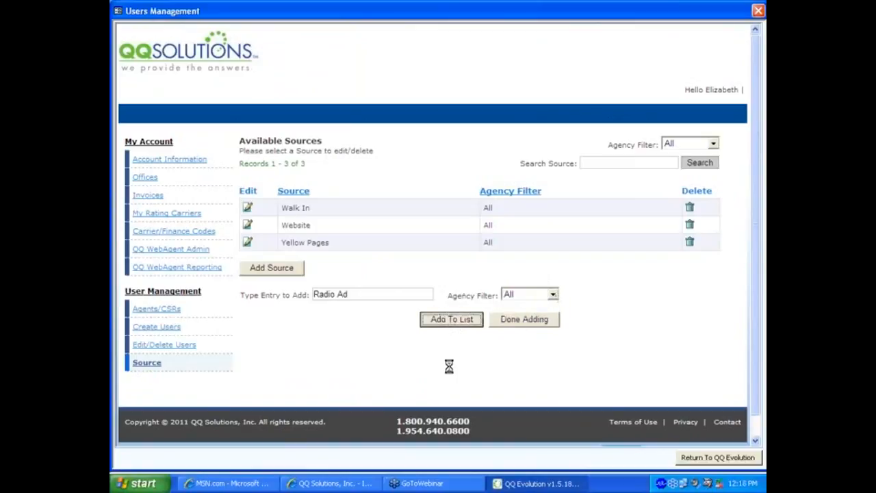
{"action": "left_click", "coordinate": [436, 280]}
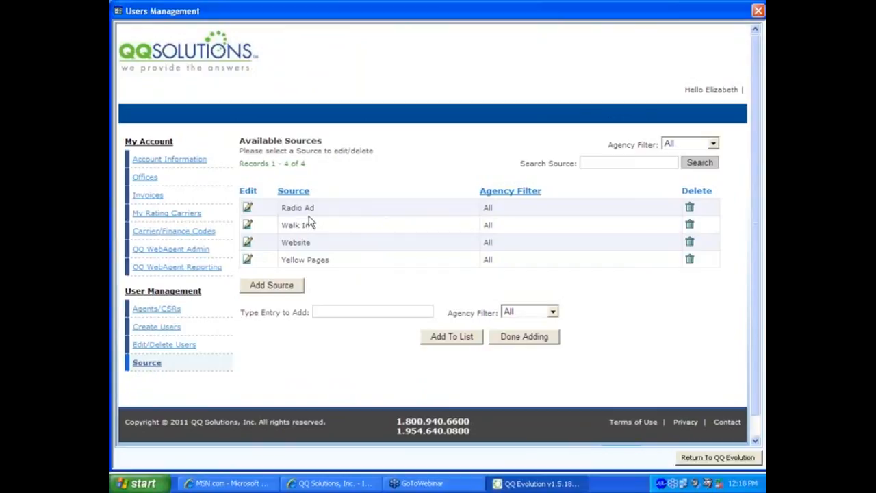
{"action": "left_click", "coordinate": [514, 339]}
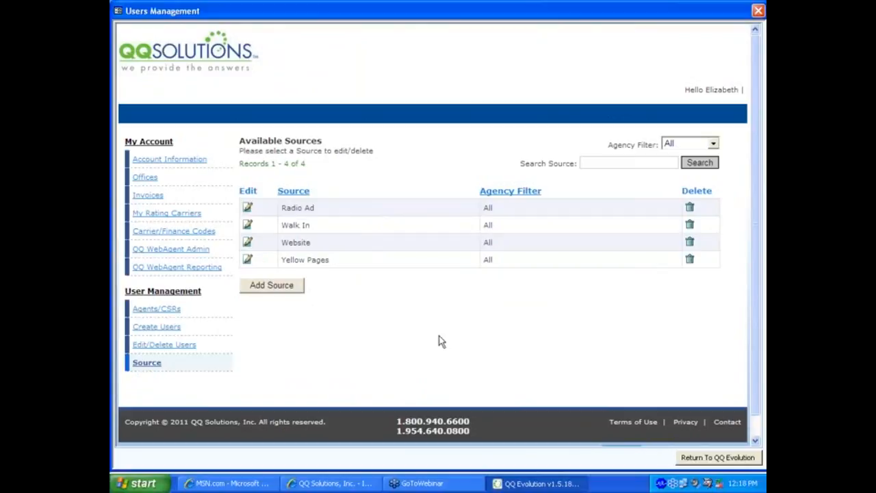
{"action": "left_click", "coordinate": [699, 458]}
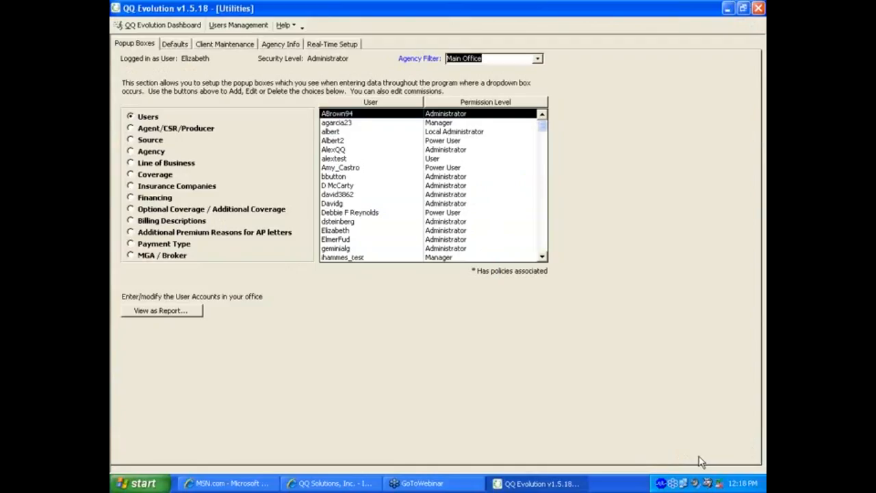
{"action": "left_click", "coordinate": [143, 129]}
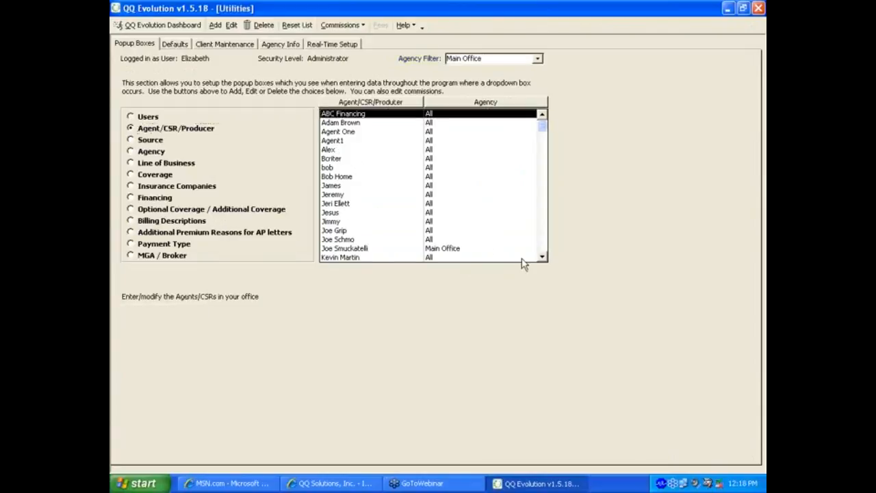
{"action": "left_click", "coordinate": [542, 253]}
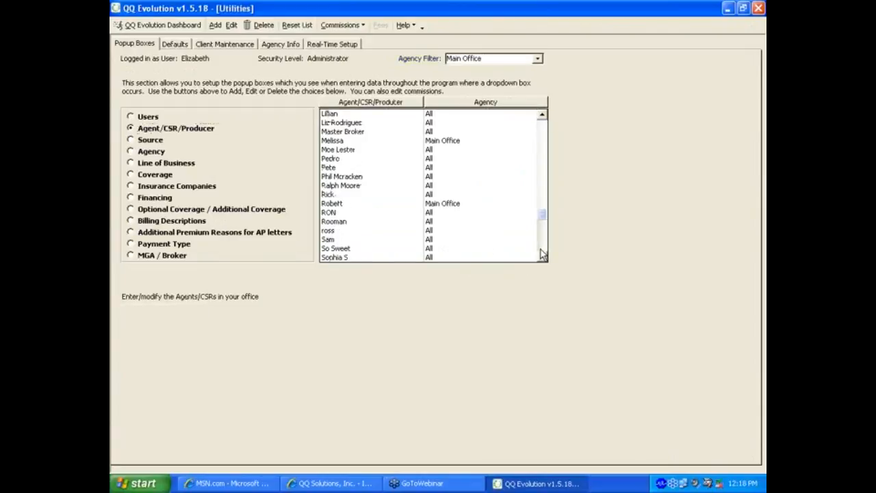
{"action": "left_click", "coordinate": [331, 124]}
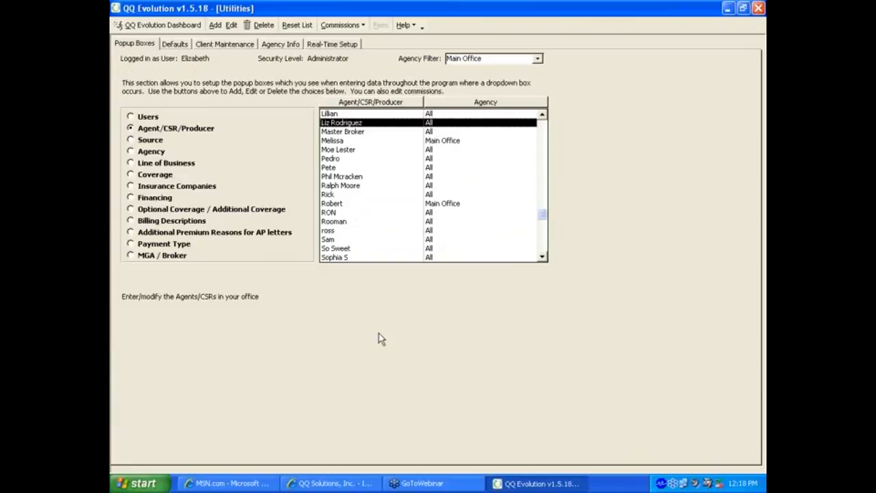
{"action": "left_click", "coordinate": [159, 141]}
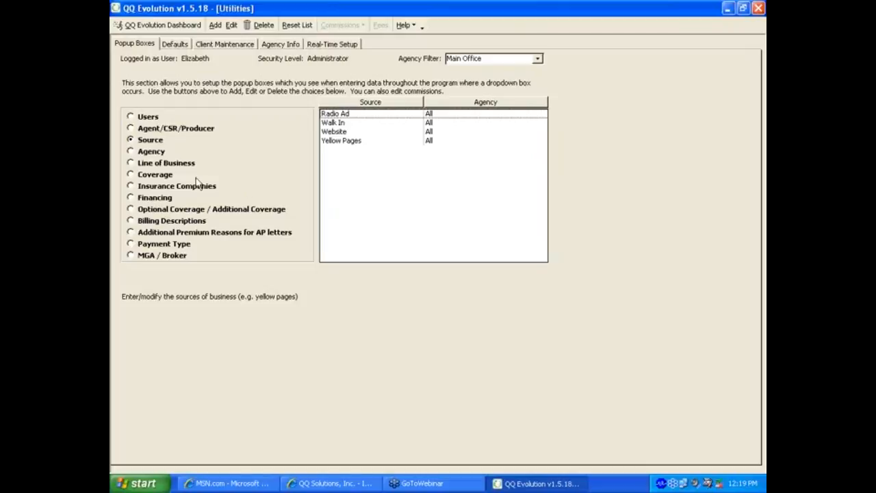
{"action": "left_click", "coordinate": [152, 154]}
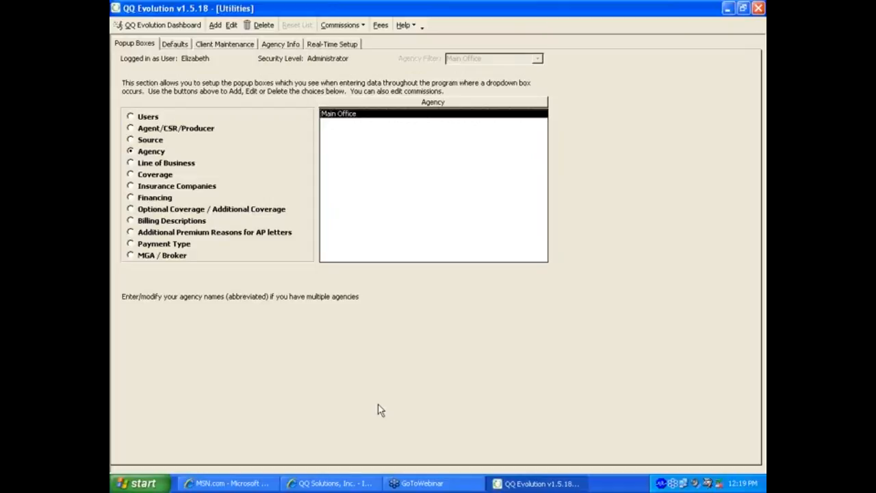
Step: Open Agency Fees and review the Reinstatement Poly, Test and Webinar fee entries
{"action": "left_click", "coordinate": [382, 28]}
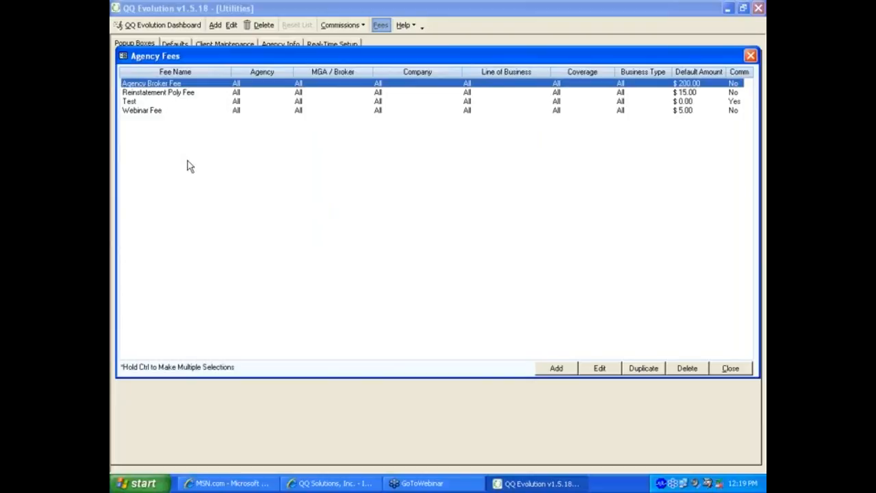
{"action": "left_click", "coordinate": [162, 92]}
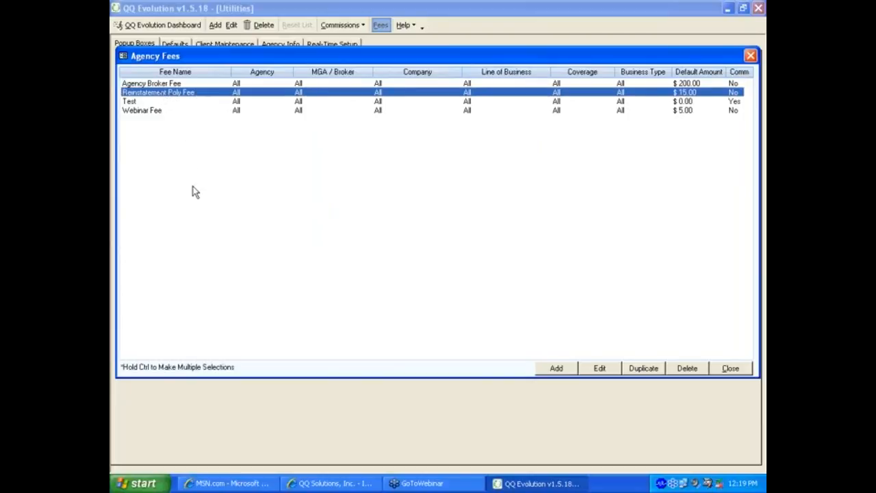
{"action": "left_click", "coordinate": [131, 102]}
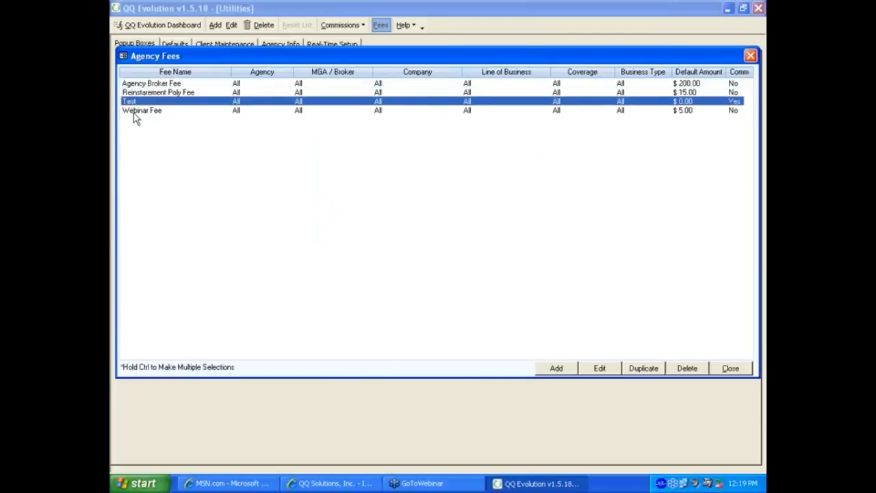
{"action": "left_click", "coordinate": [134, 110]}
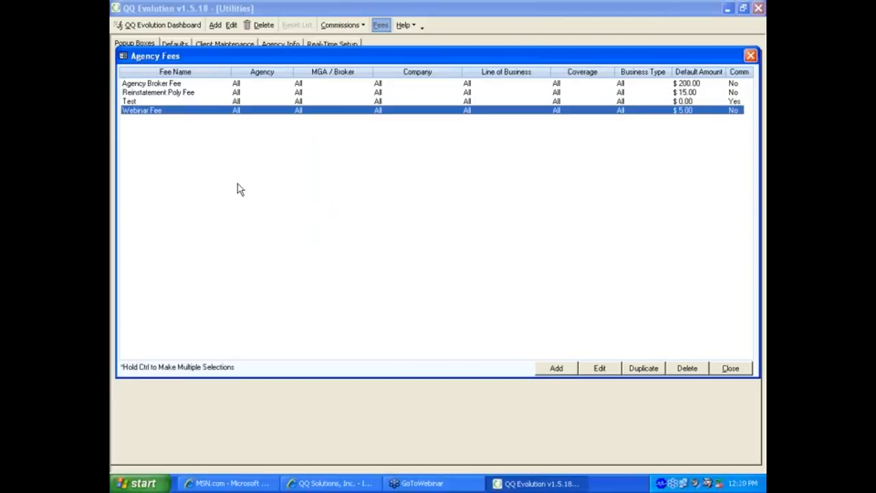
Step: Create a new fee named 'MVR Fee' that applies to all agencies and all business types
{"action": "left_click", "coordinate": [550, 369]}
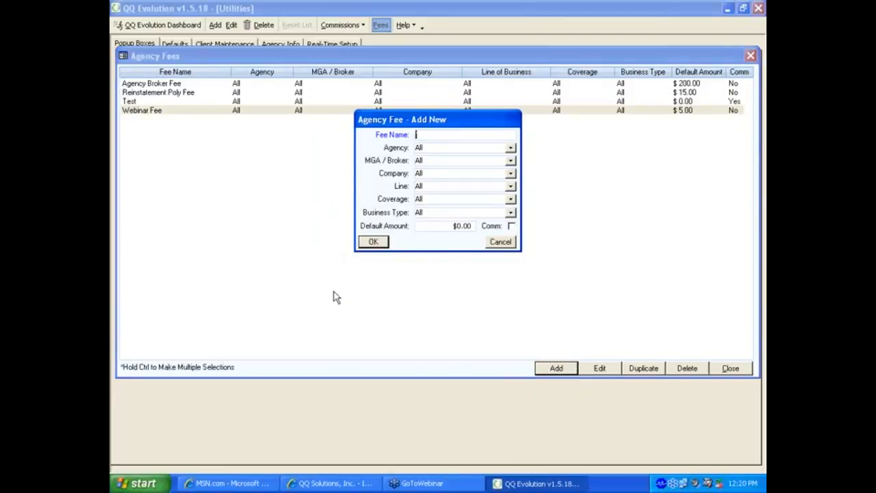
{"action": "type", "text": "MVR:"}
{"action": "type", "text": "Fee"}
{"action": "left_click", "coordinate": [511, 148]}
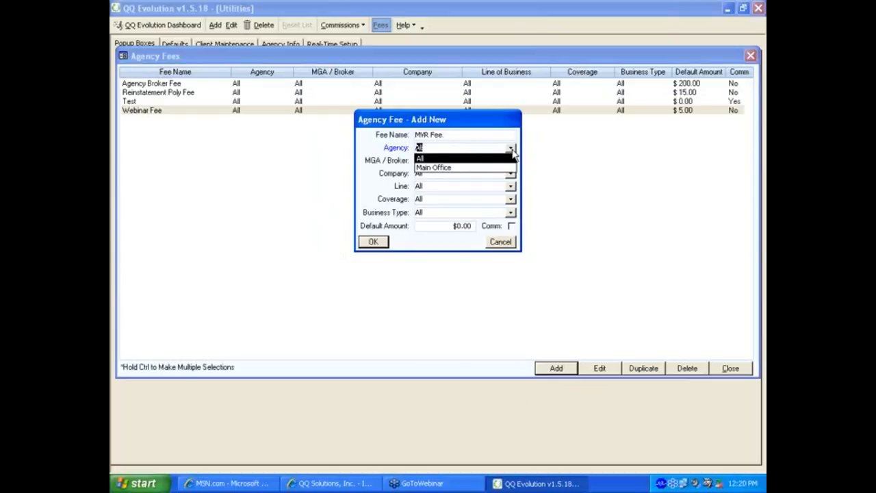
{"action": "left_click", "coordinate": [513, 154]}
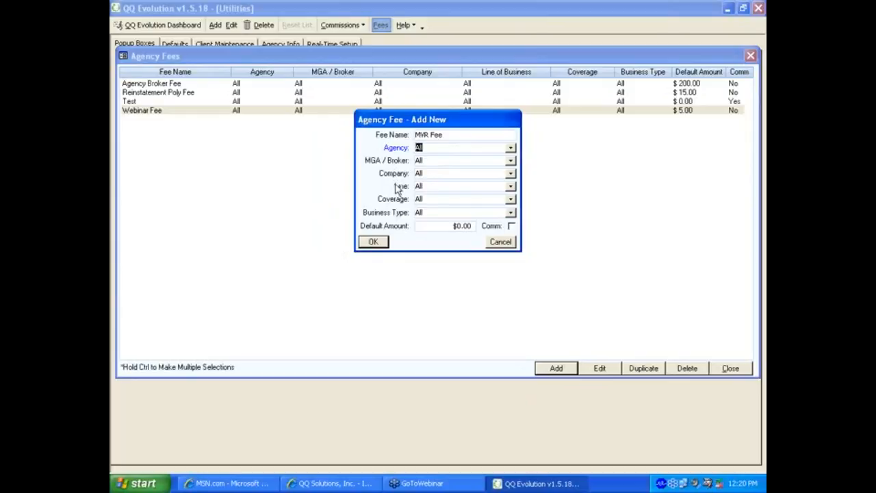
{"action": "left_click", "coordinate": [510, 214]}
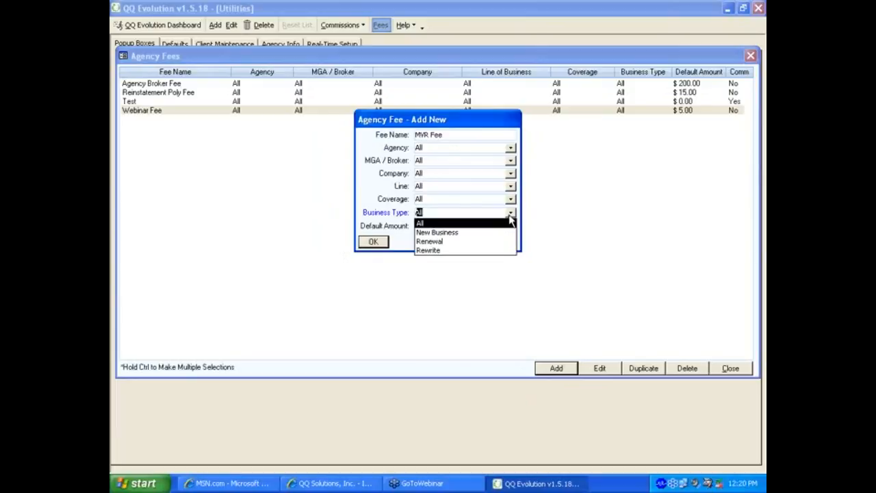
{"action": "left_click", "coordinate": [458, 232]}
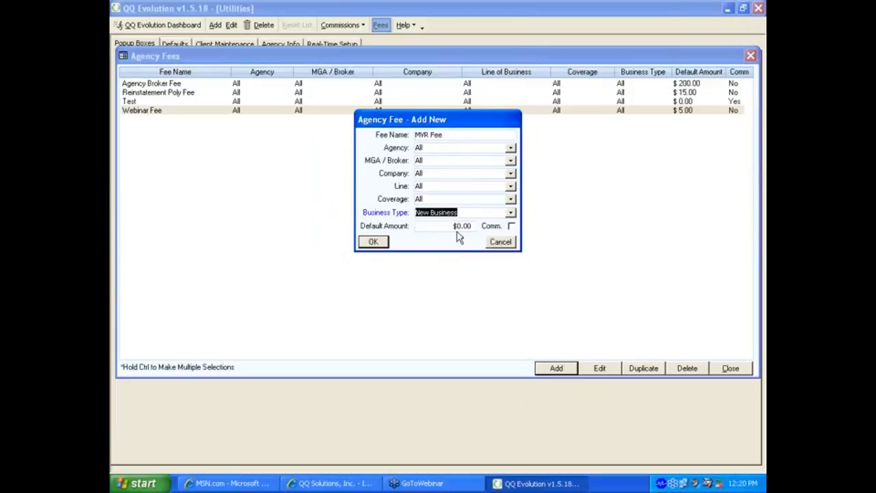
{"action": "left_click", "coordinate": [512, 213]}
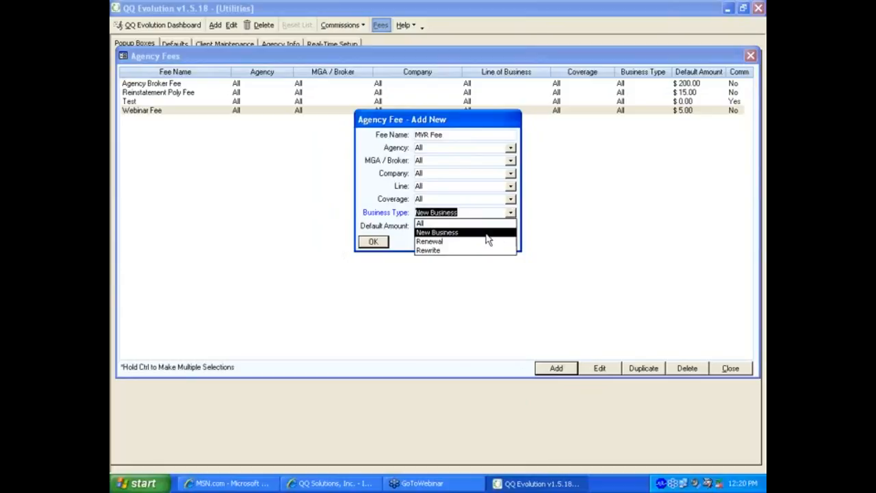
{"action": "left_click", "coordinate": [419, 224]}
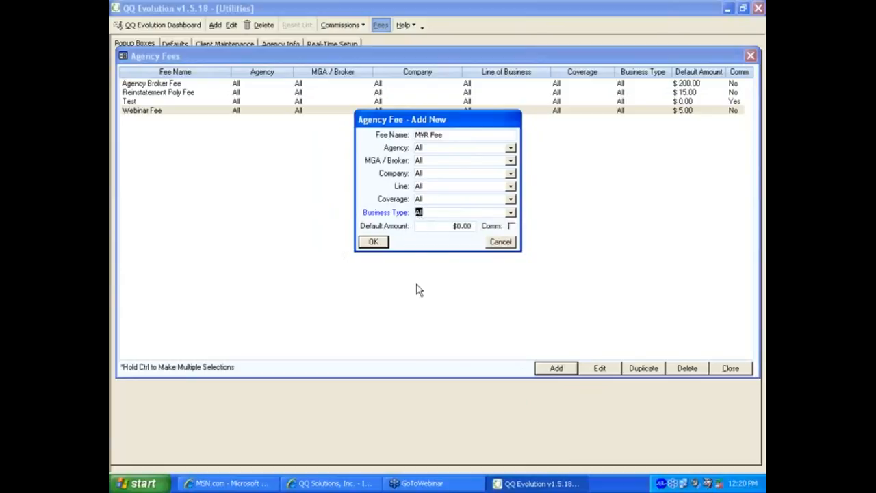
Step: Give the MVR Fee a 10.00 default amount and save it
{"action": "key", "text": "Tab"}
{"action": "type", "text": "10.00"}
{"action": "key", "text": "Tab"}
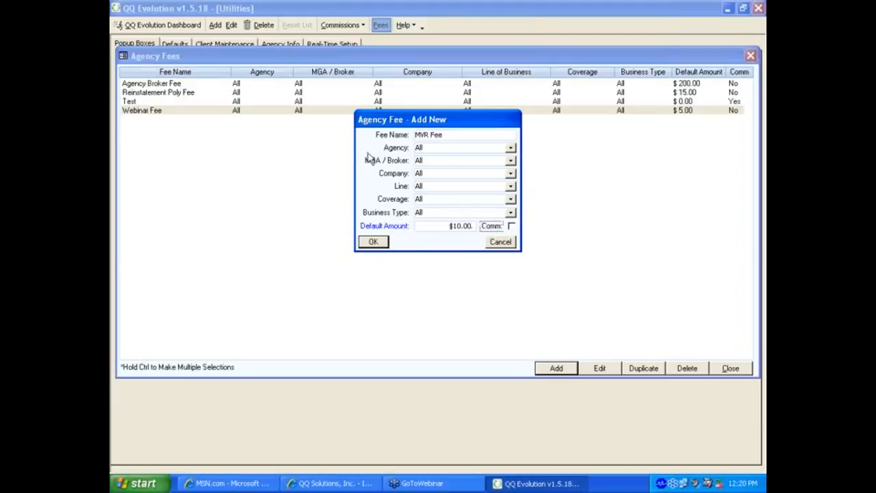
{"action": "left_click", "coordinate": [374, 244]}
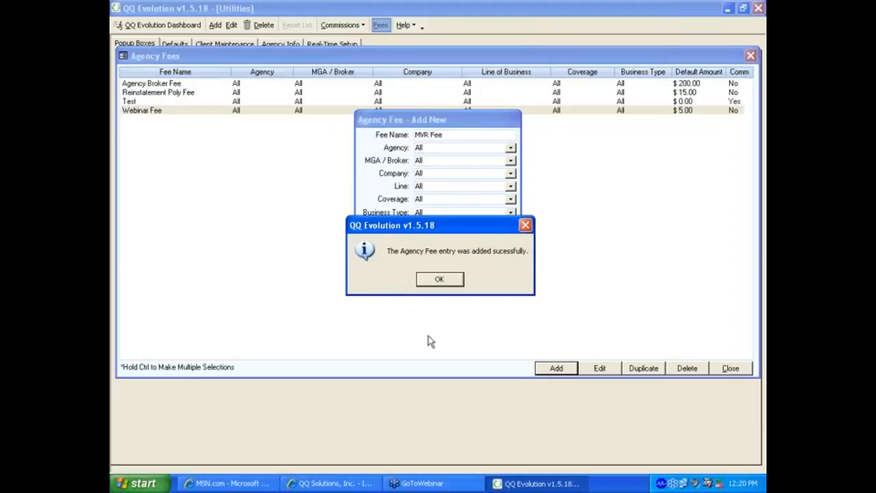
{"action": "left_click", "coordinate": [441, 280]}
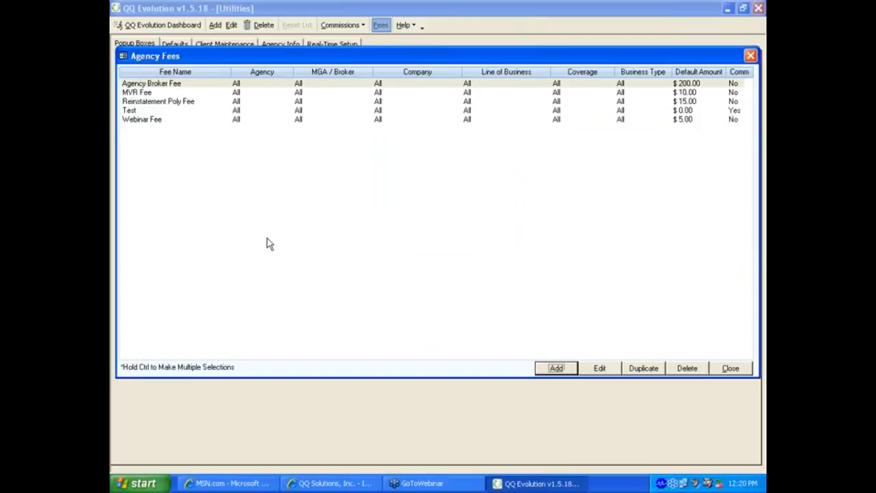
Step: Delete the Test fee and close the Agency Fees window
{"action": "left_click", "coordinate": [153, 92]}
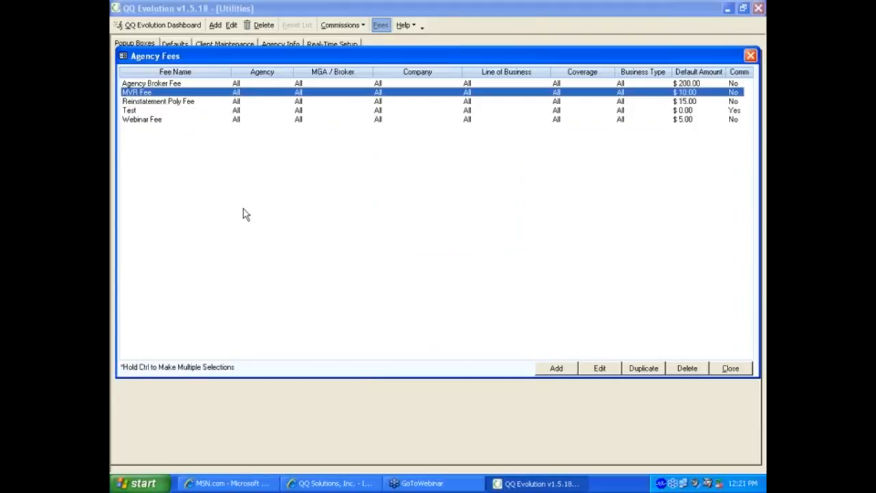
{"action": "left_click", "coordinate": [134, 111]}
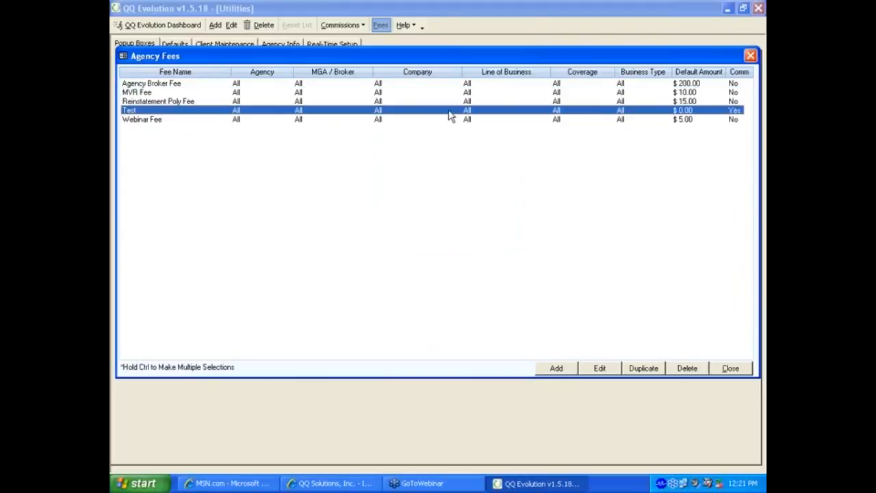
{"action": "left_click", "coordinate": [688, 370]}
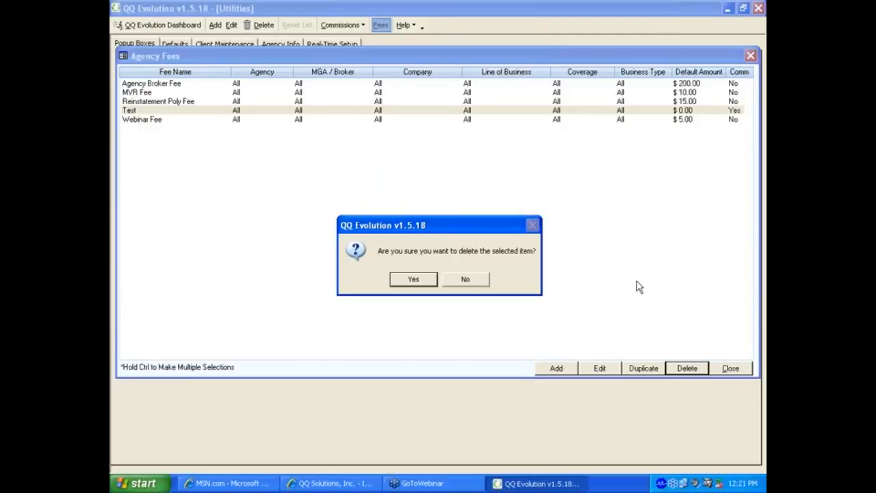
{"action": "left_click", "coordinate": [415, 279]}
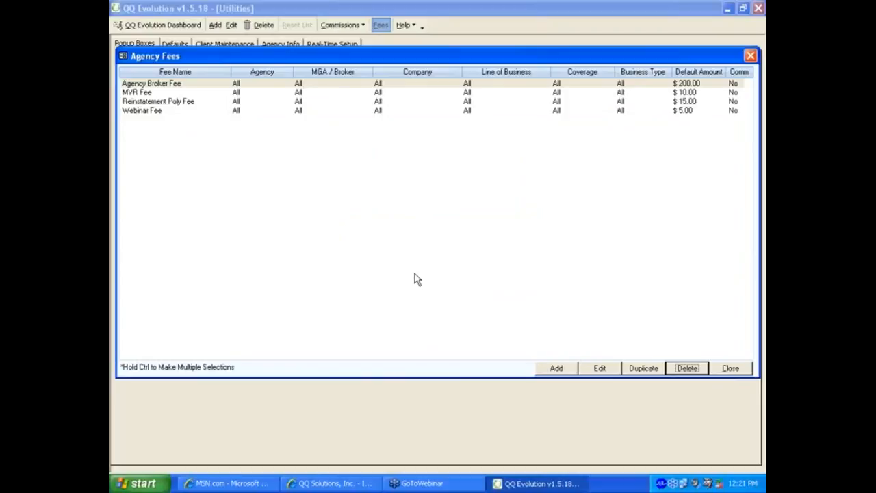
{"action": "left_click", "coordinate": [728, 369]}
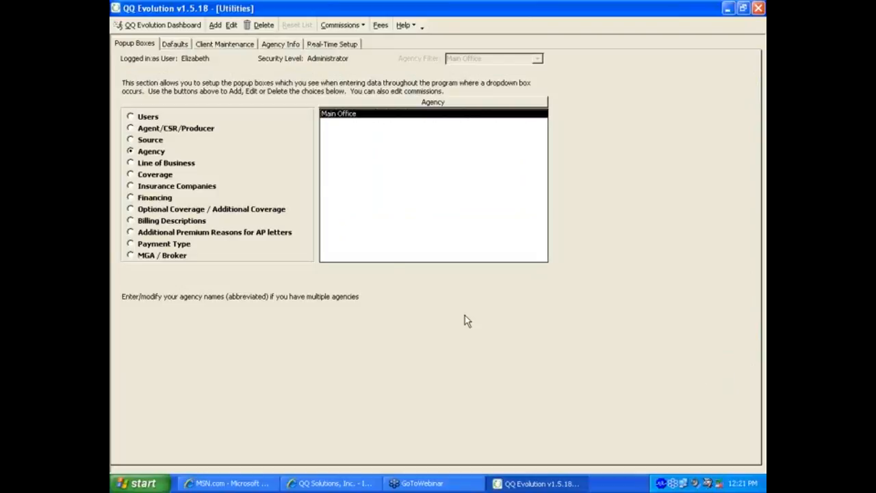
Step: Switch the popup setup to the Line of Business list
{"action": "left_click", "coordinate": [190, 162]}
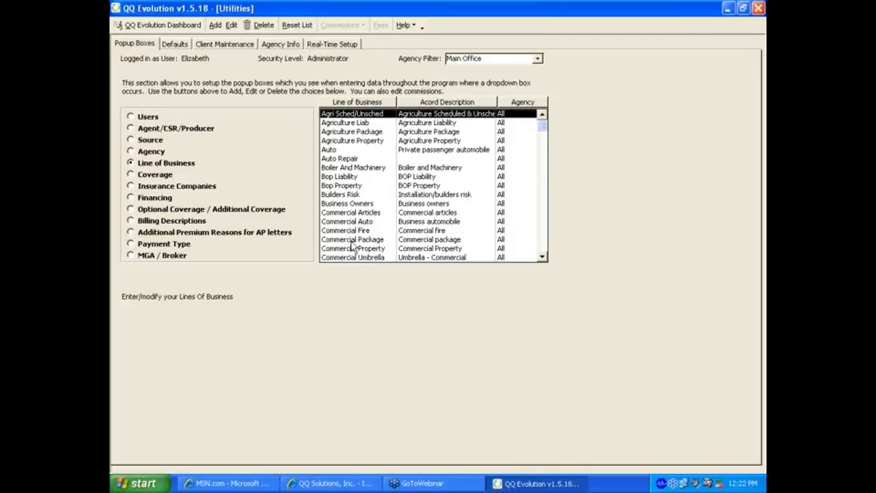
Step: Add 'Life Insurance' as a new line of business without choosing an Acord match
{"action": "left_click", "coordinate": [215, 25]}
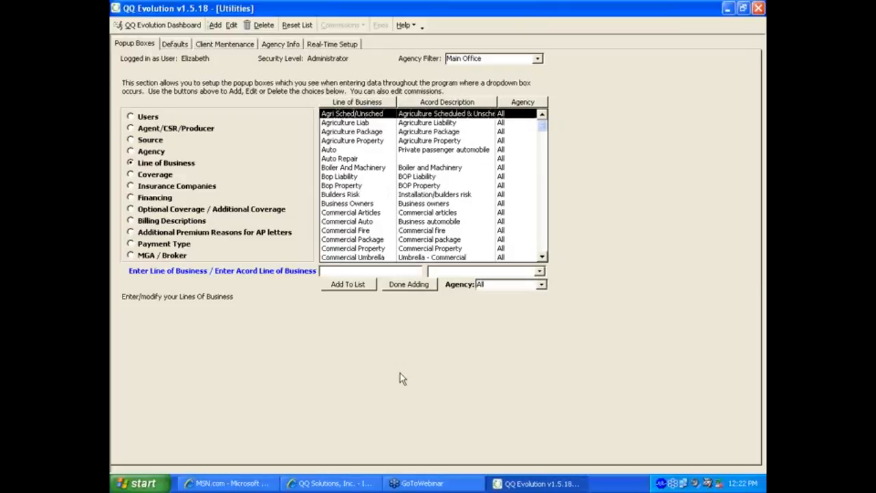
{"action": "type", "text": "Life Insurance"}
{"action": "left_click", "coordinate": [539, 271]}
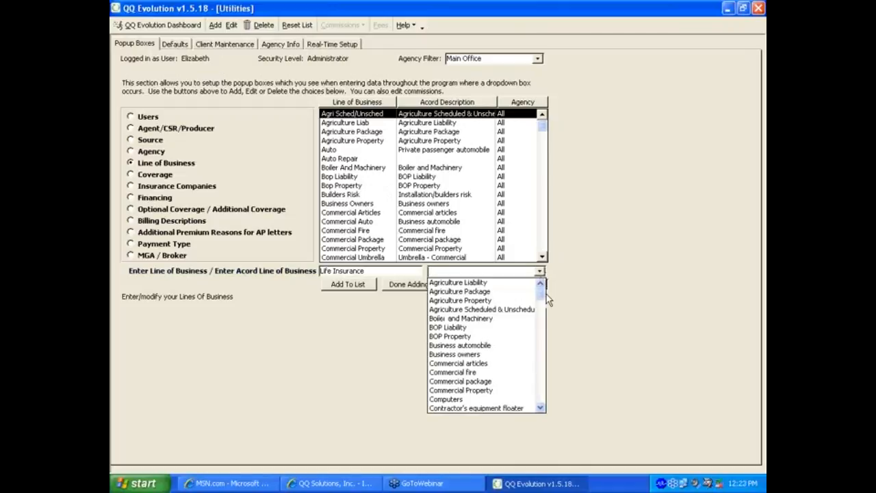
{"action": "mouse_move", "coordinate": [541, 292]}
{"action": "left_mouse_down"}
{"action": "mouse_move", "coordinate": [541, 404]}
{"action": "mouse_move", "coordinate": [541, 295]}
{"action": "left_mouse_up"}
{"action": "left_click", "coordinate": [539, 271]}
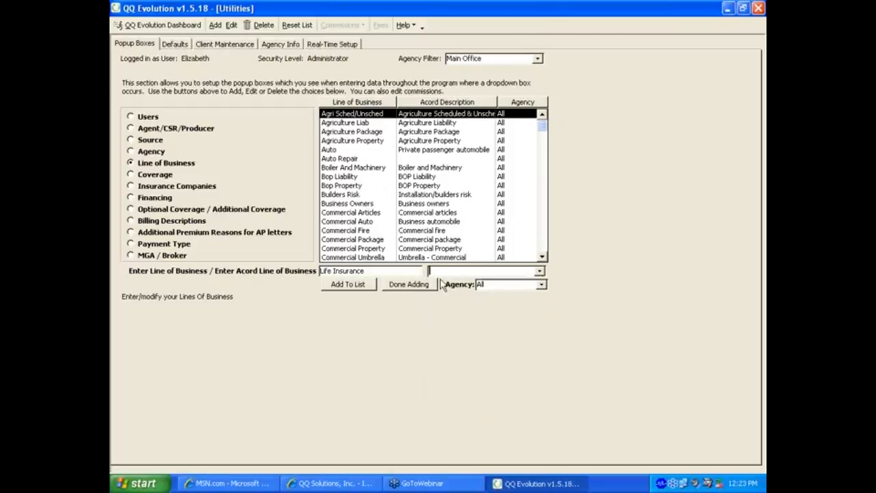
{"action": "left_click", "coordinate": [348, 284]}
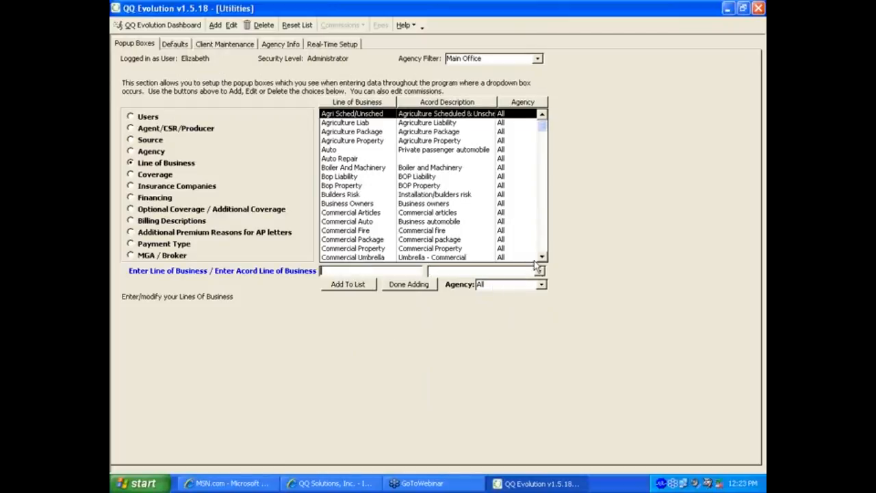
Step: Find the new Life Insurance entry, finish adding, and show the Coverage list
{"action": "left_click", "coordinate": [546, 253]}
{"action": "left_click", "coordinate": [357, 257]}
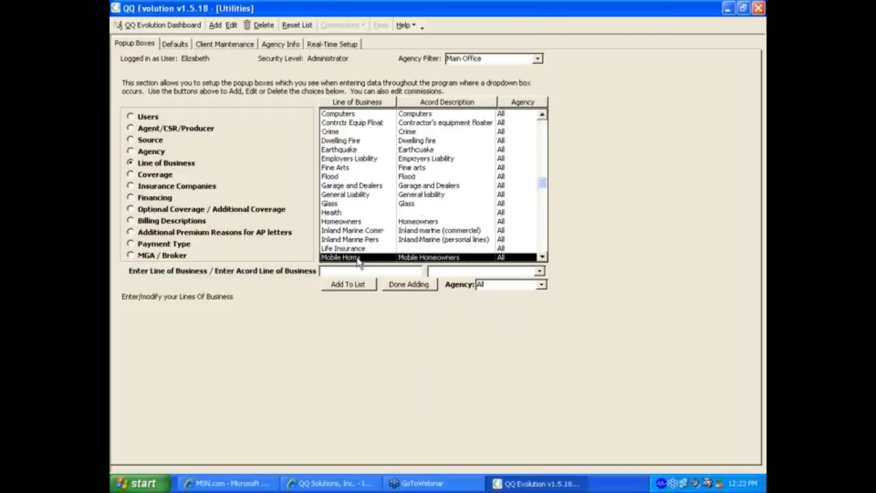
{"action": "left_click", "coordinate": [357, 251]}
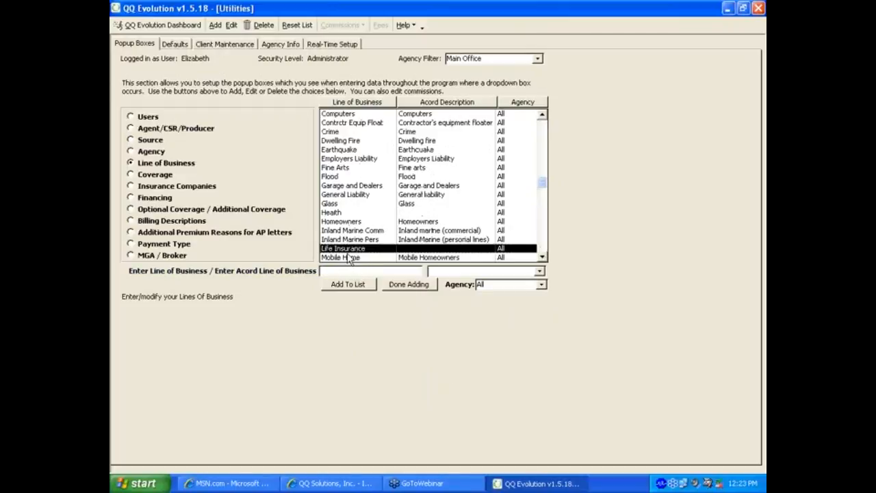
{"action": "left_click", "coordinate": [408, 285]}
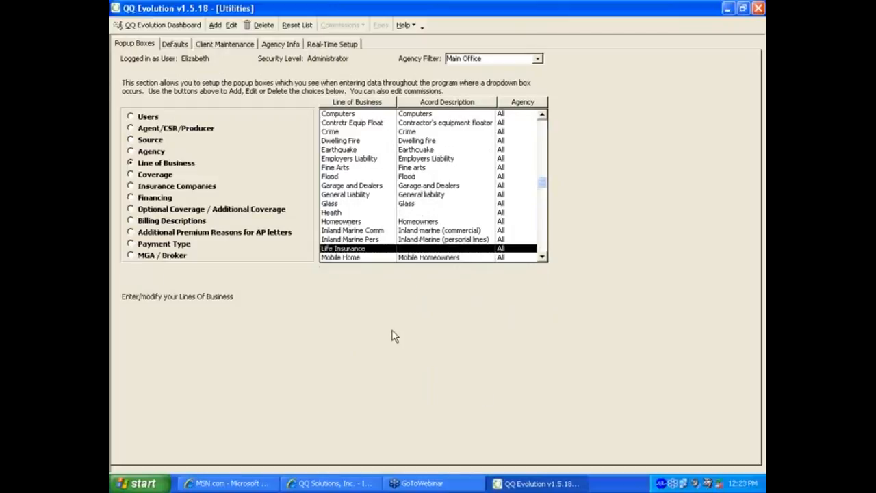
{"action": "left_click", "coordinate": [155, 175]}
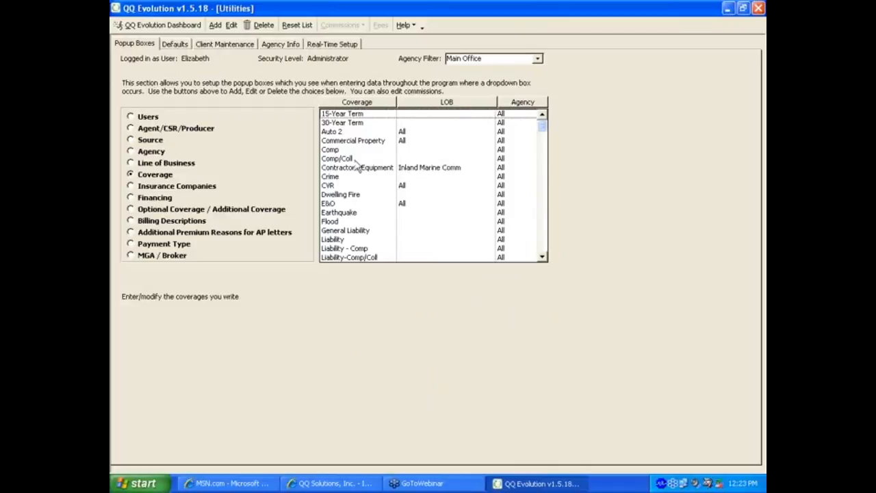
Step: Add a 'Term Life' coverage with line of business Life Insurance
{"action": "left_click", "coordinate": [216, 25]}
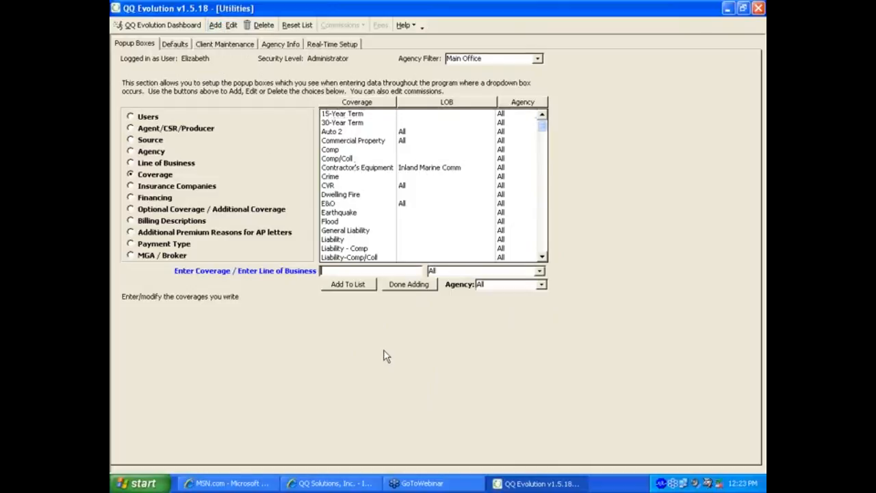
{"action": "type", "text": "Term Life"}
{"action": "left_click", "coordinate": [539, 272]}
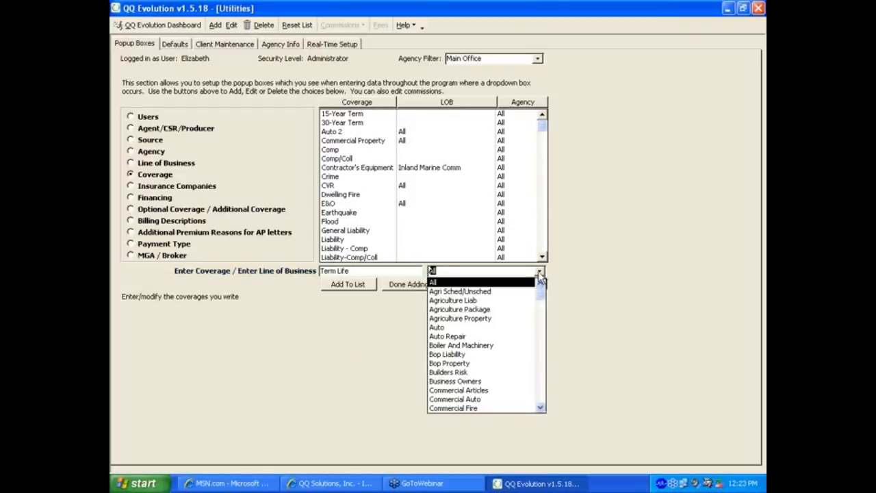
{"action": "left_click", "coordinate": [541, 374]}
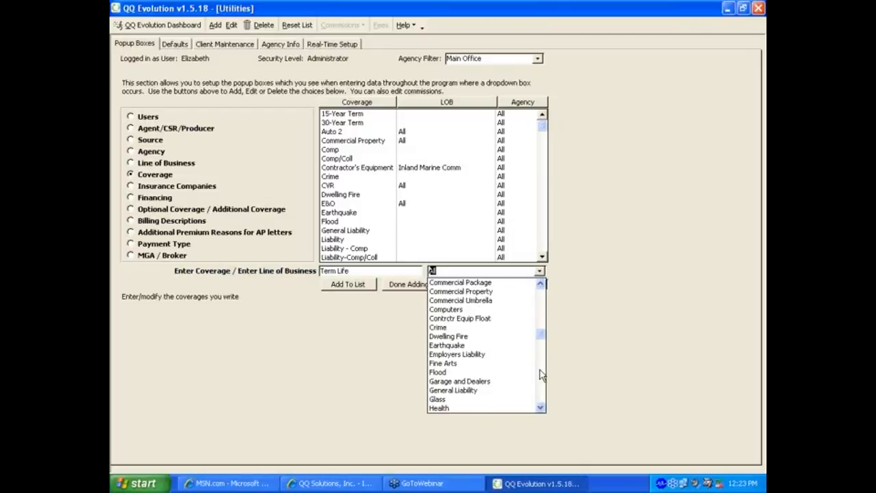
{"action": "left_click", "coordinate": [541, 408]}
{"action": "left_click", "coordinate": [541, 409]}
{"action": "left_click", "coordinate": [541, 409]}
{"action": "left_click", "coordinate": [541, 409]}
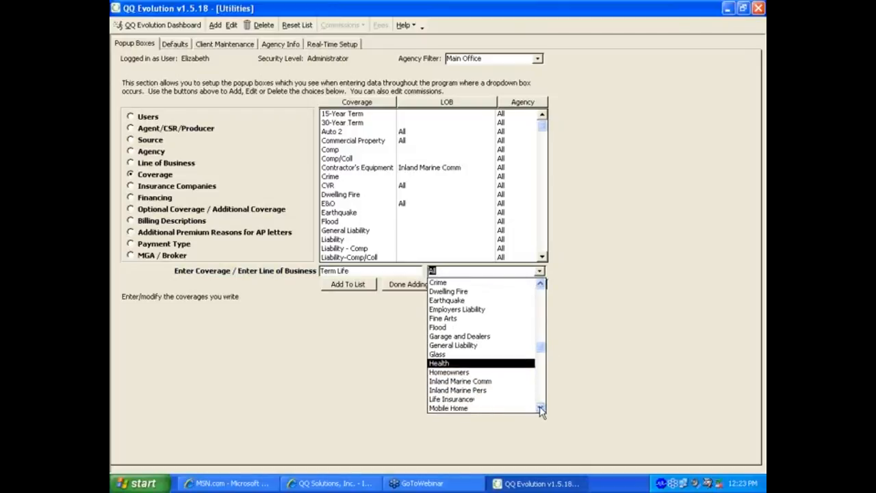
{"action": "left_click", "coordinate": [475, 401]}
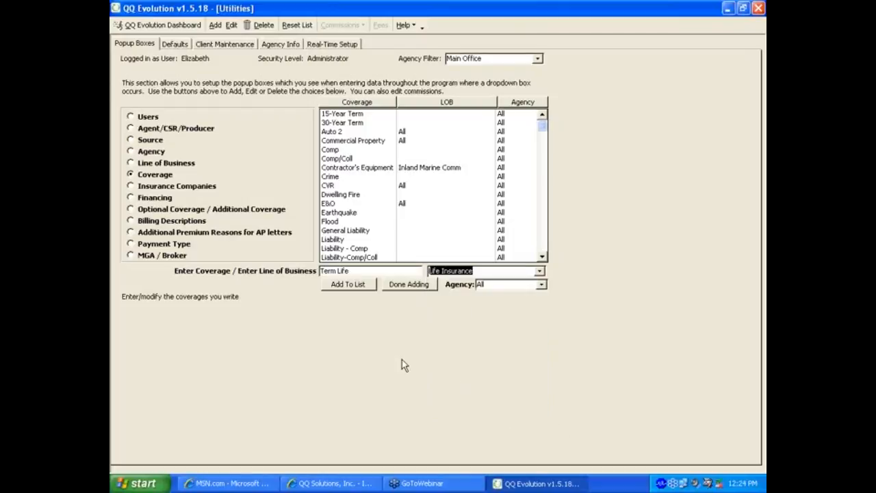
{"action": "left_click", "coordinate": [355, 289]}
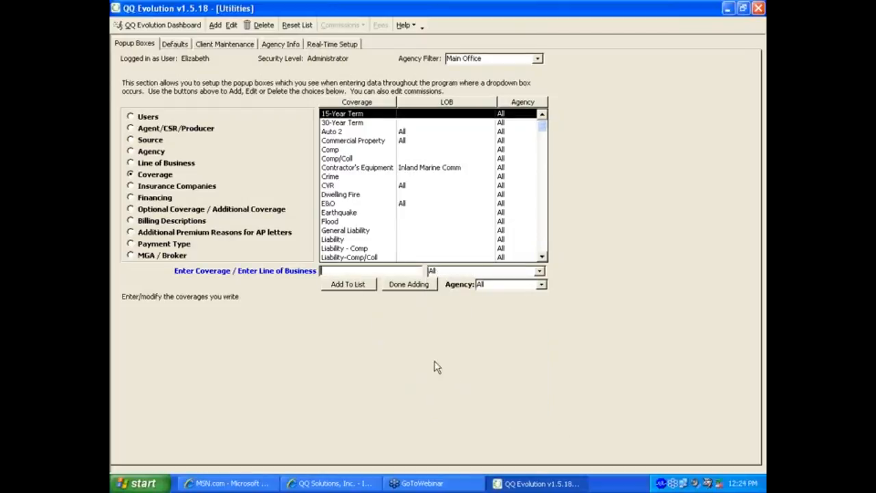
Step: Find the new Term Life entry, finish adding, and show the Insurance Companies list
{"action": "left_click_drag", "start_coordinate": [542, 126], "coordinate": [545, 227]}
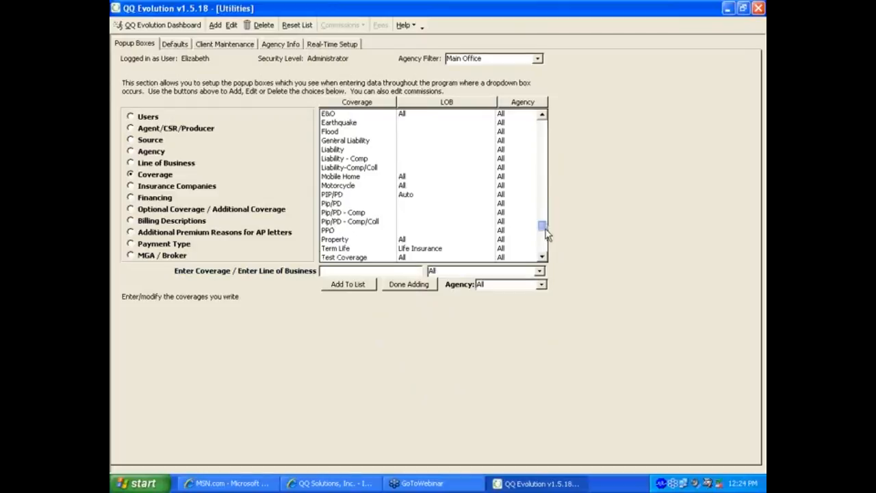
{"action": "left_click", "coordinate": [401, 285]}
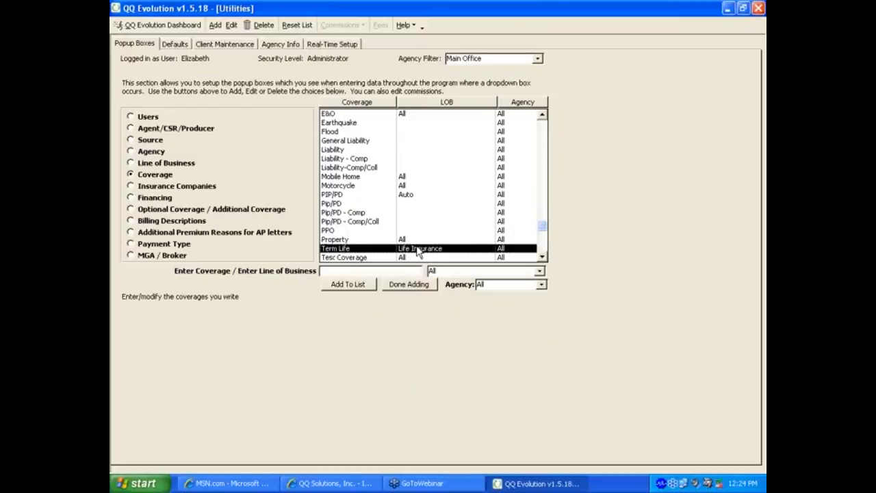
{"action": "left_click", "coordinate": [400, 286]}
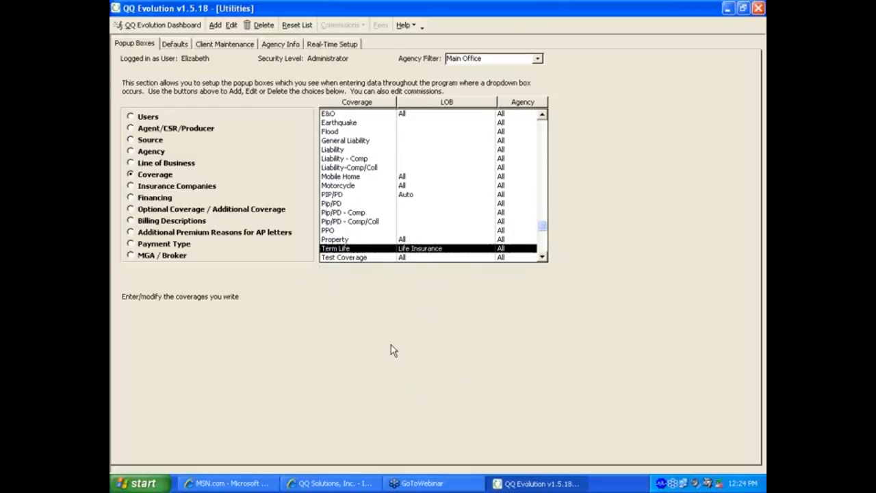
{"action": "left_click", "coordinate": [152, 188]}
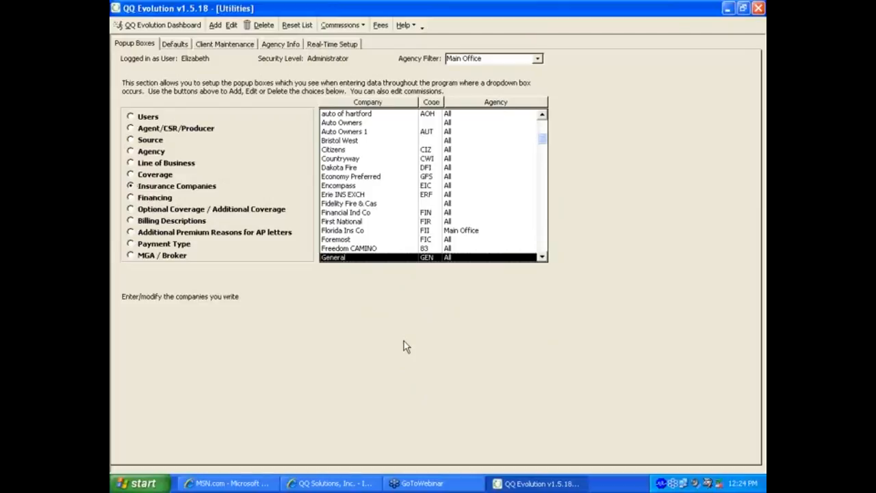
{"action": "left_click", "coordinate": [543, 257]}
{"action": "left_click", "coordinate": [542, 257]}
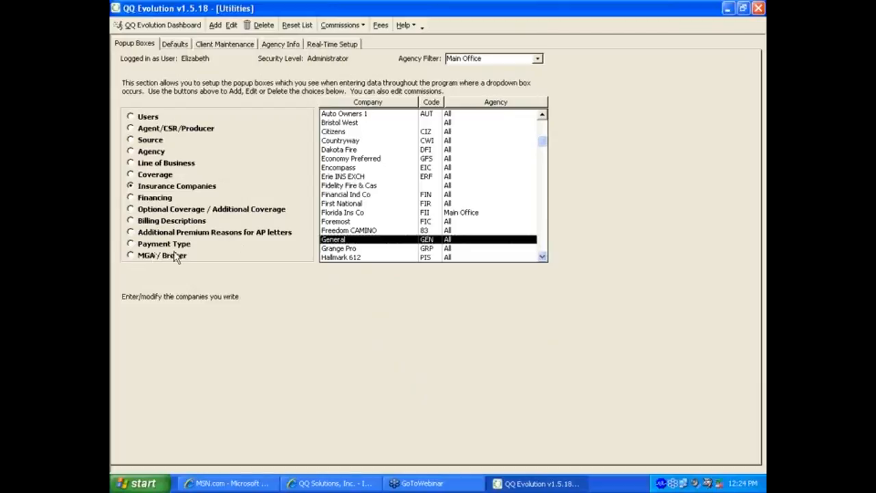
Step: Add insurance company 'LR Insurance Co.' with code LRI
{"action": "left_click", "coordinate": [215, 25]}
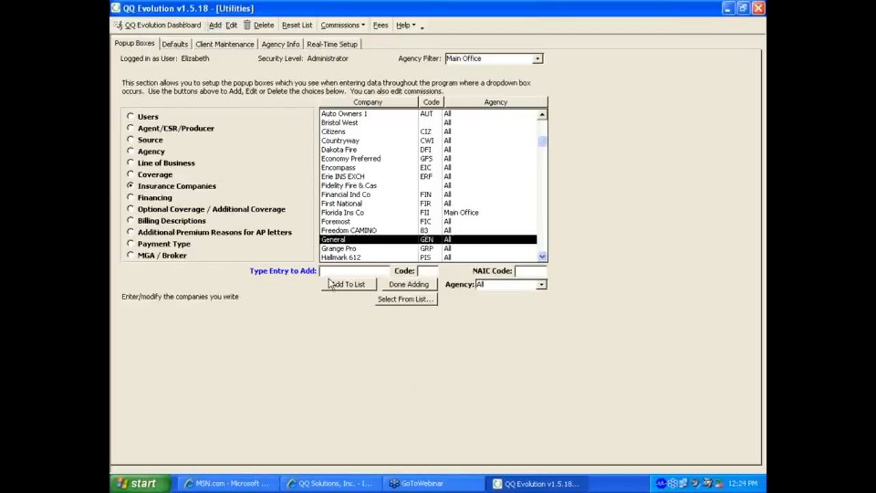
{"action": "type", "text": "LR Insurance Co."}
{"action": "key", "text": "Tab"}
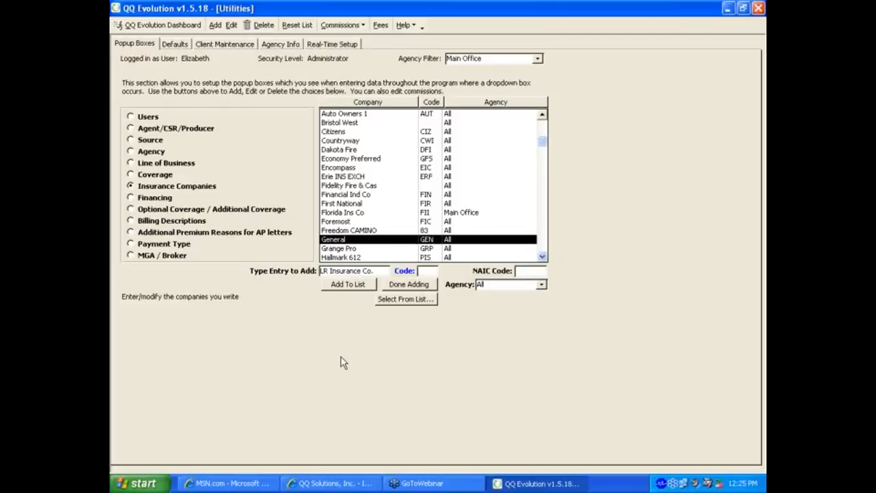
{"action": "type", "text": "LRI"}
{"action": "key", "text": "Tab"}
{"action": "left_click", "coordinate": [337, 288]}
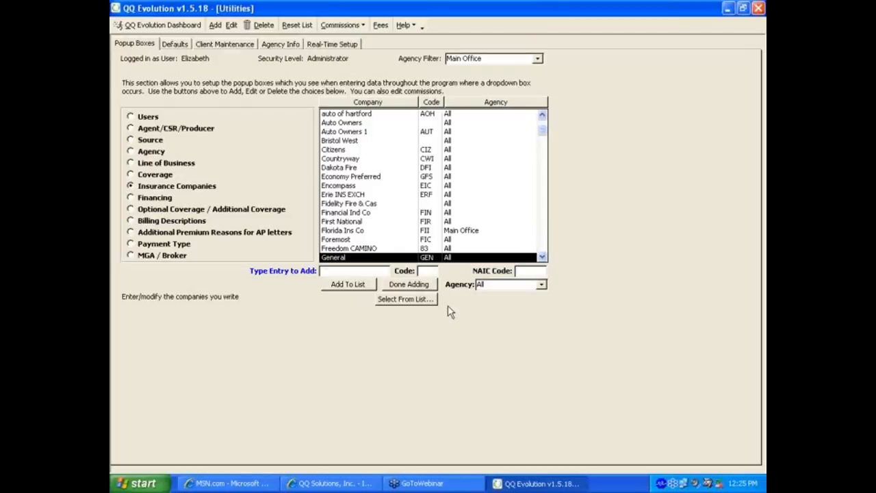
Step: Find the new LR Insurance Co. entry and show the Financing list
{"action": "scroll", "coordinate": [542, 252], "scroll_direction": "down", "scroll_amount": 6}
{"action": "left_click", "coordinate": [324, 241]}
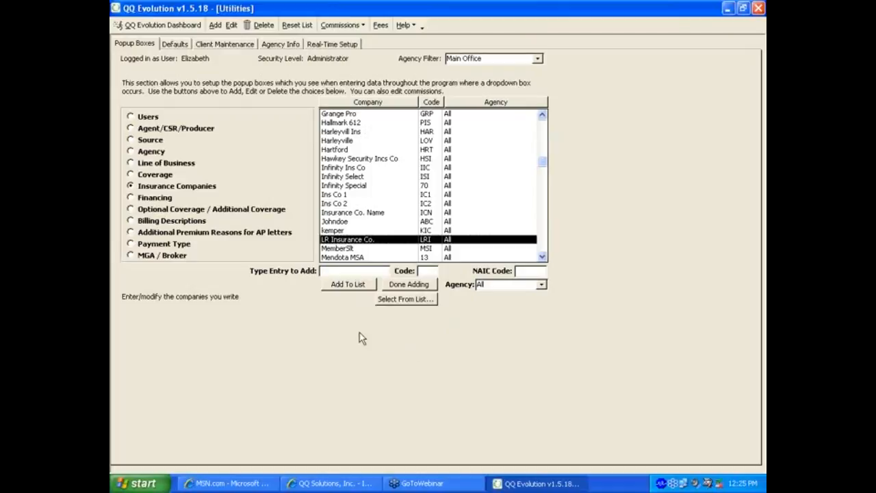
{"action": "left_click", "coordinate": [152, 201]}
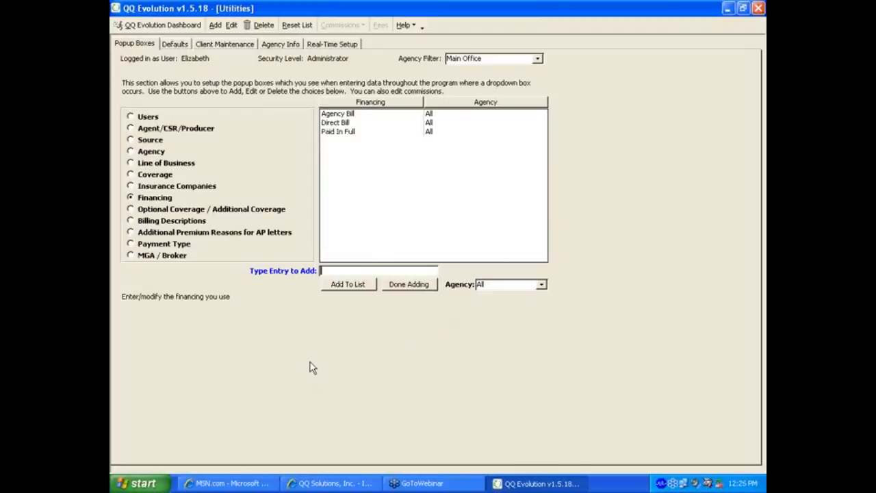
Step: Add 'Premium Finance Co' to the Financing list, then show Optional Coverage / Additional Coverage
{"action": "type", "text": "Premium"}
{"action": "type", "text": "Finance Co"}
{"action": "key", "text": "Tab"}
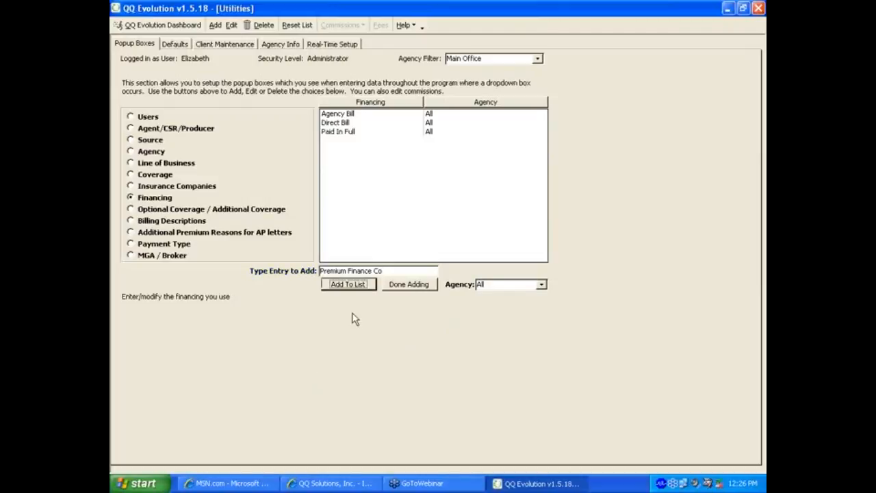
{"action": "left_click", "coordinate": [349, 284]}
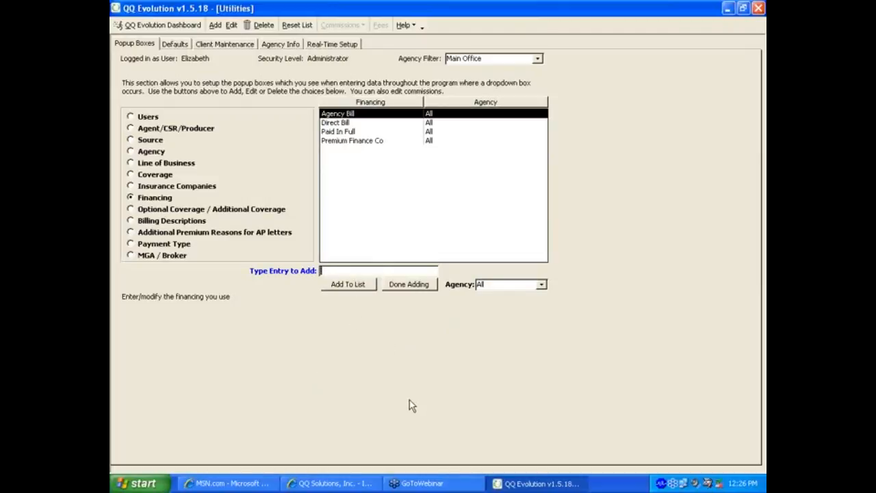
{"action": "left_click", "coordinate": [349, 140]}
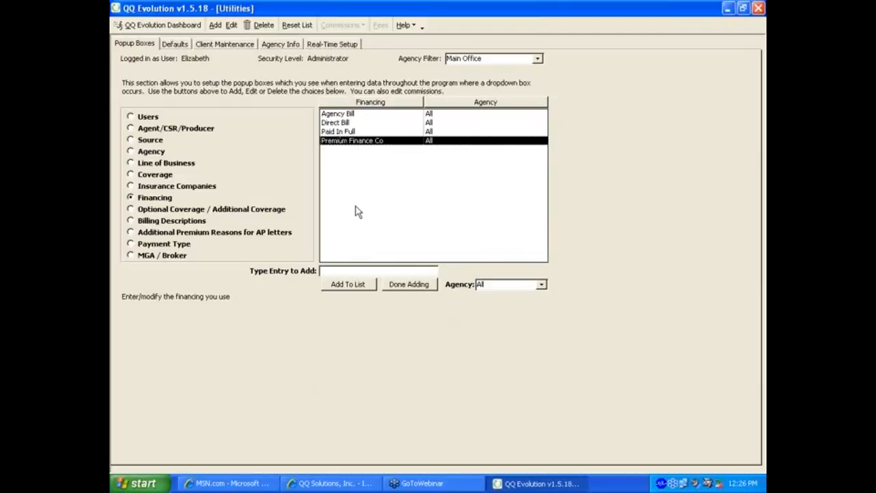
{"action": "left_click", "coordinate": [156, 209]}
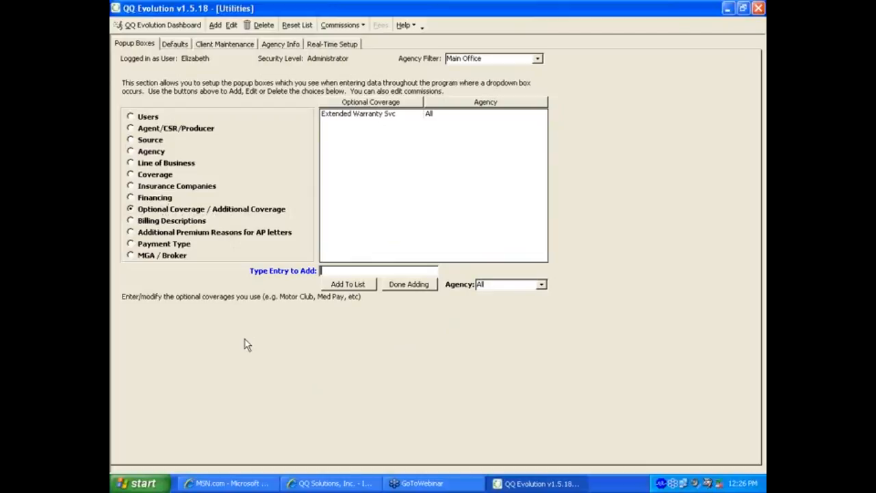
Step: Add 'Gap Insurance' to the Optional Coverage list, then show Billing Descriptions
{"action": "left_click", "coordinate": [356, 123]}
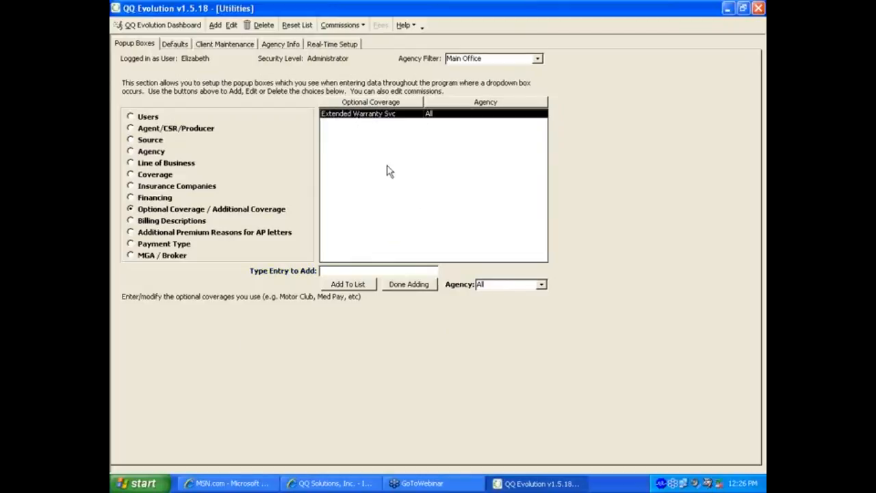
{"action": "left_click", "coordinate": [349, 271]}
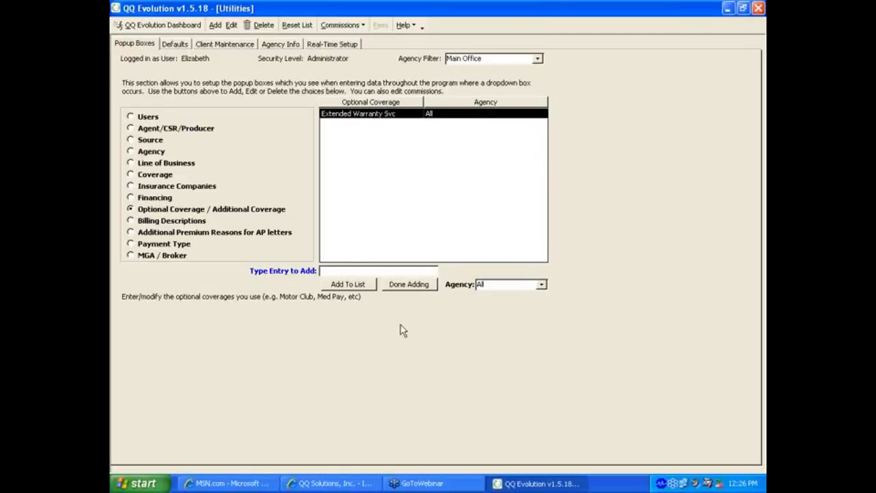
{"action": "type", "text": "Gap Insurance"}
{"action": "left_click", "coordinate": [351, 285]}
{"action": "left_click", "coordinate": [176, 221]}
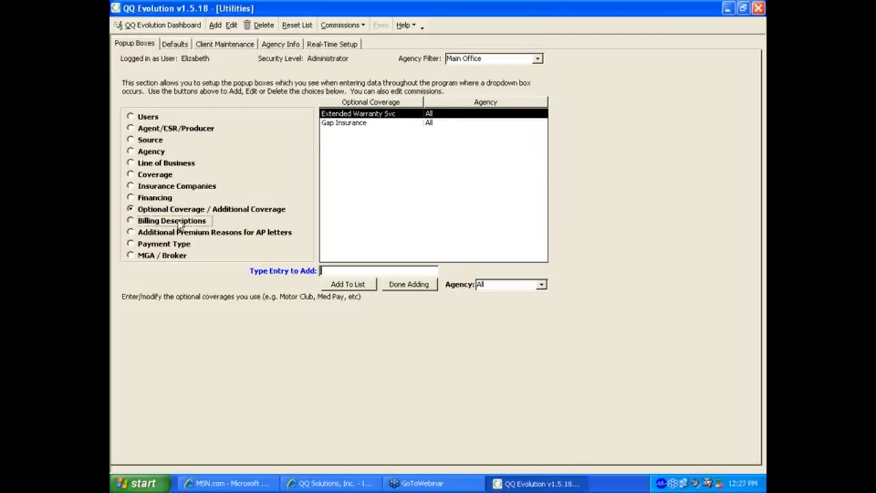
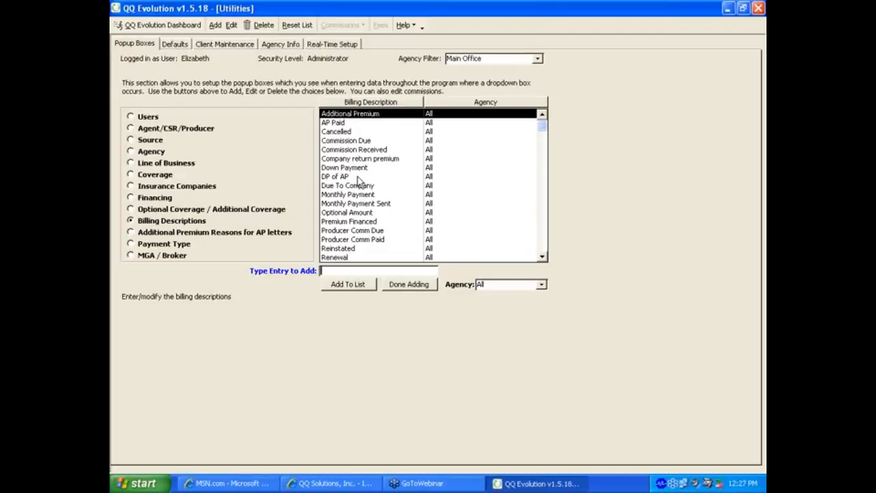
Step: Add 'Annual Audit Premium' to Billing Descriptions, then show Additional Premium Reasons for AP letters
{"action": "type", "text": "Annual Audit Premium"}
{"action": "left_click", "coordinate": [349, 284]}
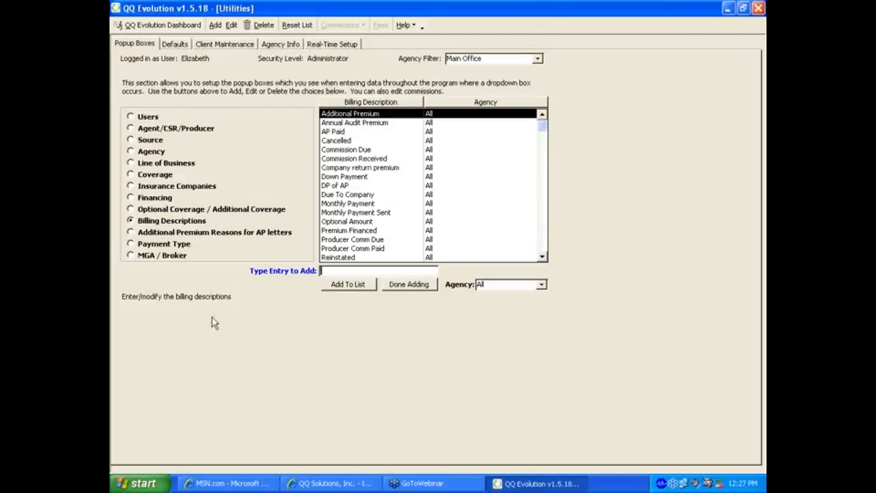
{"action": "left_click", "coordinate": [176, 234]}
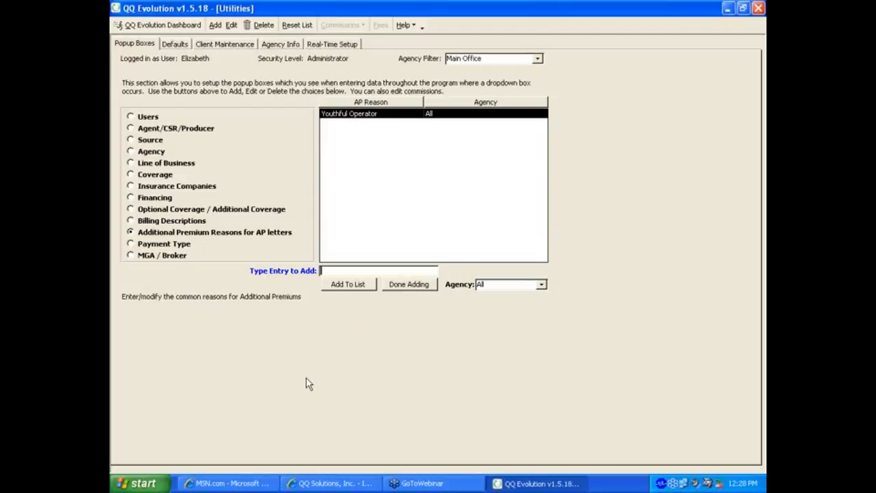
Step: Add 'Additional Violation' and 'Additional Vehicle' as AP reasons, then show the Payment Type list
{"action": "type", "text": "Additional Violation"}
{"action": "left_click", "coordinate": [351, 284]}
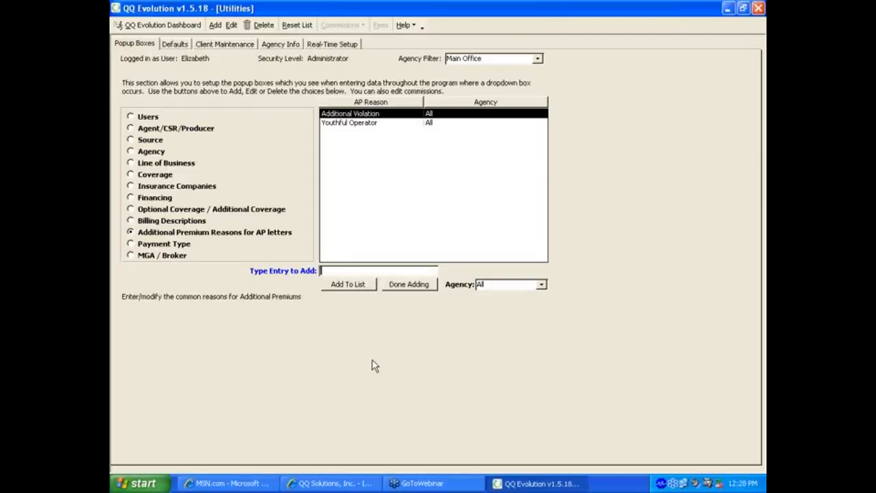
{"action": "type", "text": "Additional Vehicle"}
{"action": "left_click", "coordinate": [335, 284]}
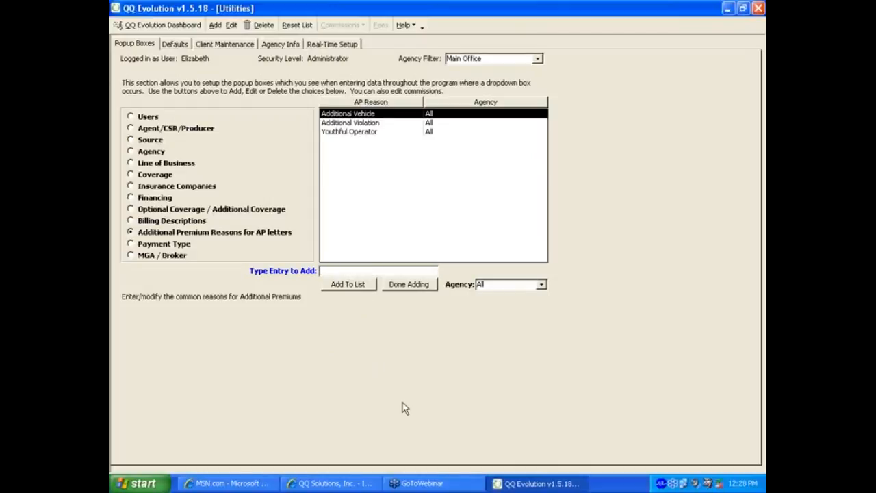
{"action": "left_click", "coordinate": [175, 245]}
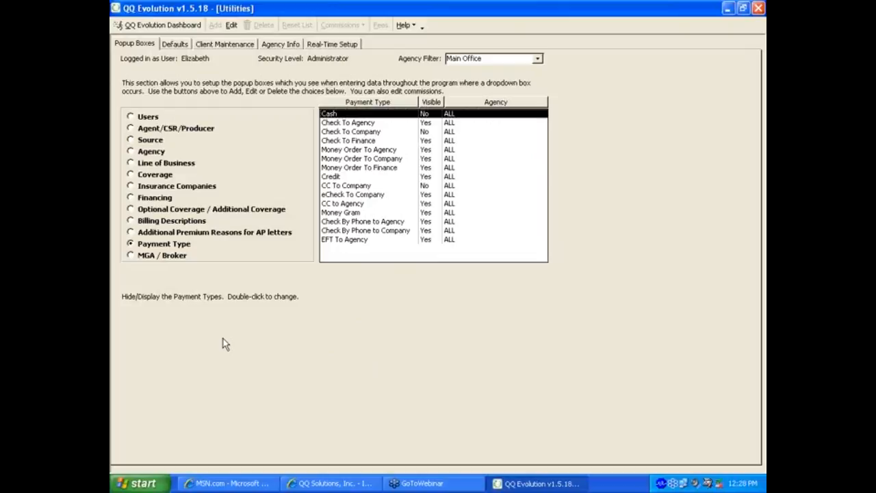
Step: Switch from the Payment Type list to the MGA / Broker list
{"action": "left_click", "coordinate": [156, 256]}
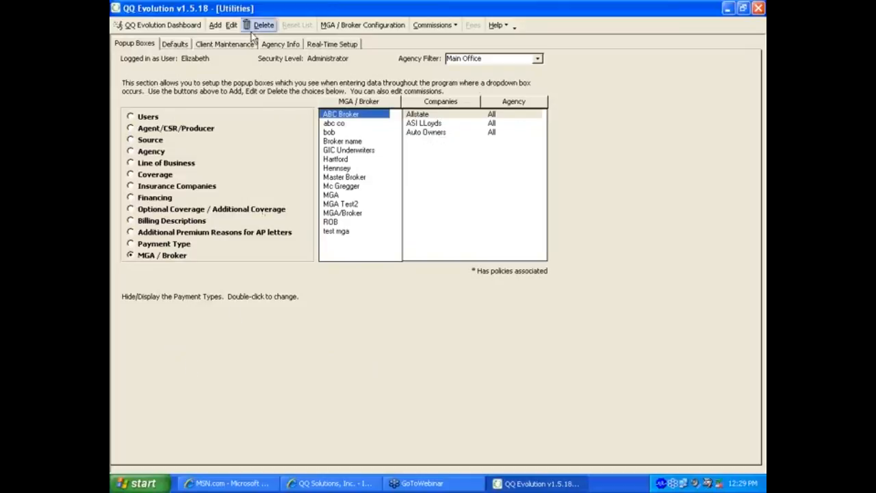
Step: Add 'Webinar Broker' to the MGA / Broker list and open its broker configuration
{"action": "left_click", "coordinate": [215, 24]}
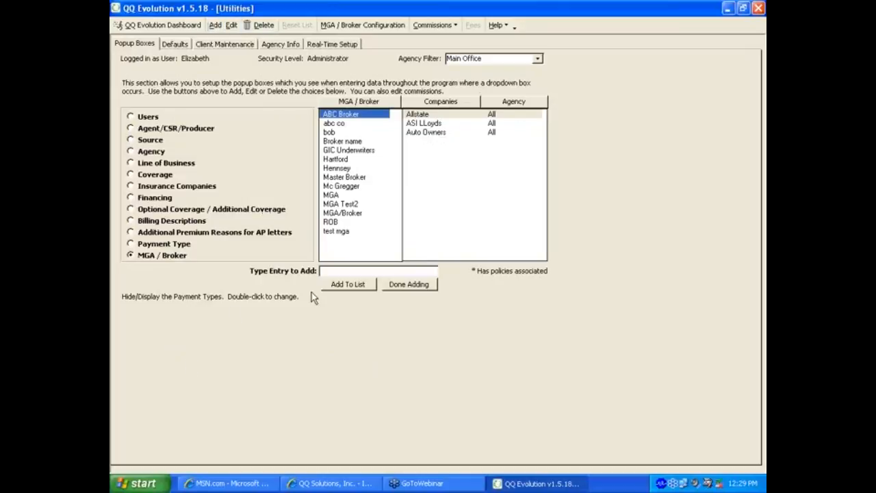
{"action": "left_click", "coordinate": [333, 270]}
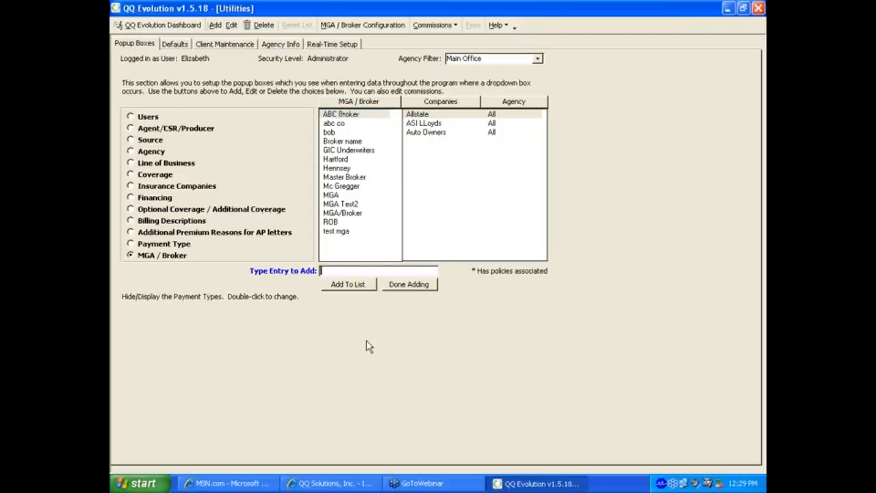
{"action": "type", "text": "Webinare"}
{"action": "key", "text": "BackSpace"}
{"action": "type", "text": "Broker"}
{"action": "left_click", "coordinate": [345, 284]}
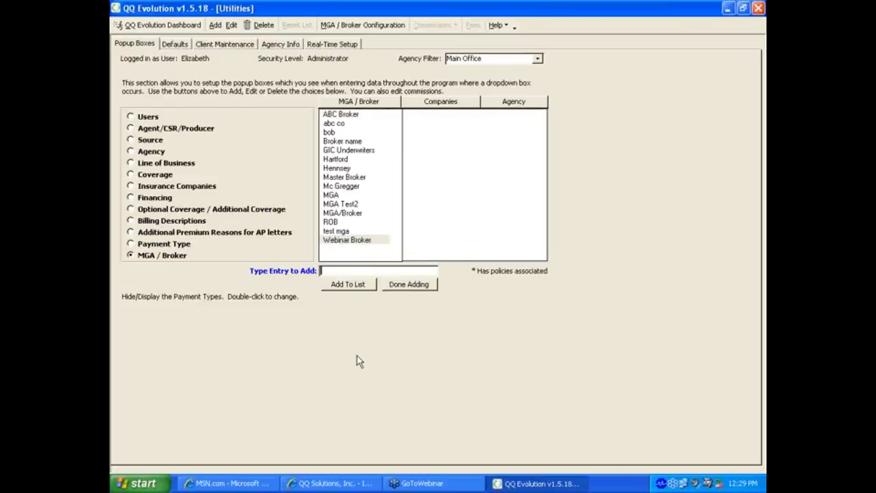
{"action": "left_click", "coordinate": [336, 241]}
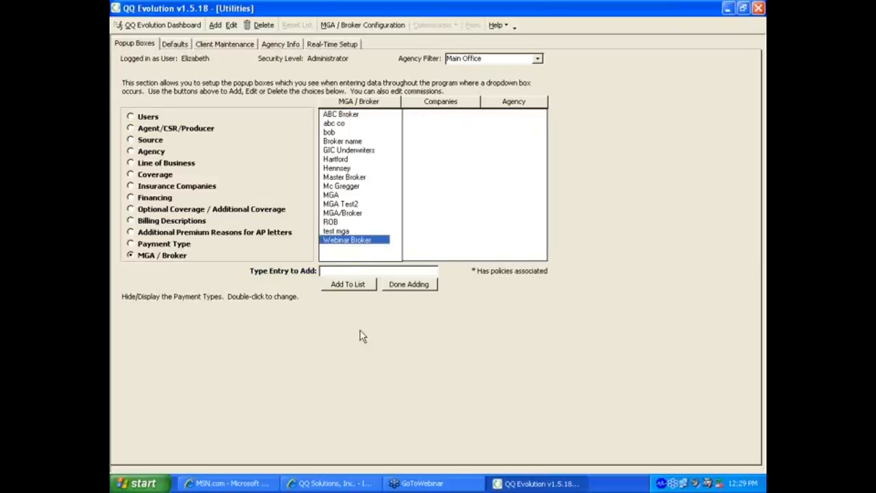
{"action": "left_click", "coordinate": [333, 29]}
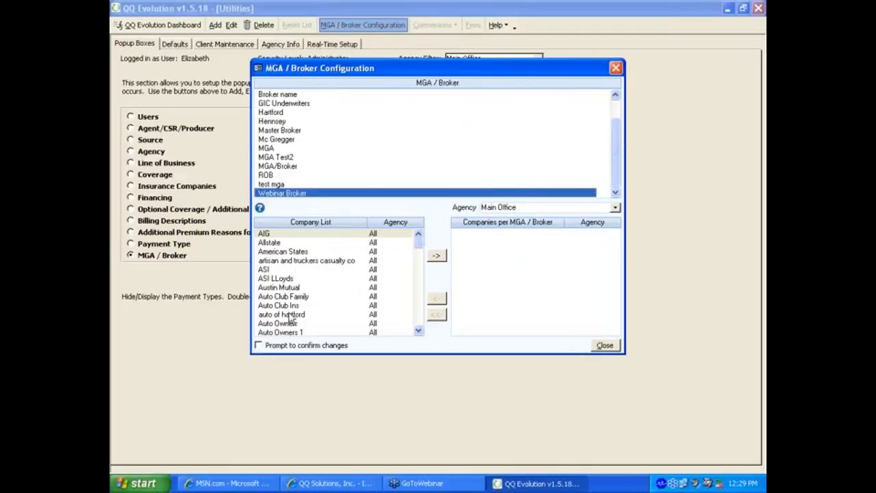
Step: Assign Auto Club Ins, Auto Owners and auto of hartford to Webinar Broker, then close the configuration
{"action": "left_click", "coordinate": [288, 306]}
{"action": "left_click", "coordinate": [436, 255]}
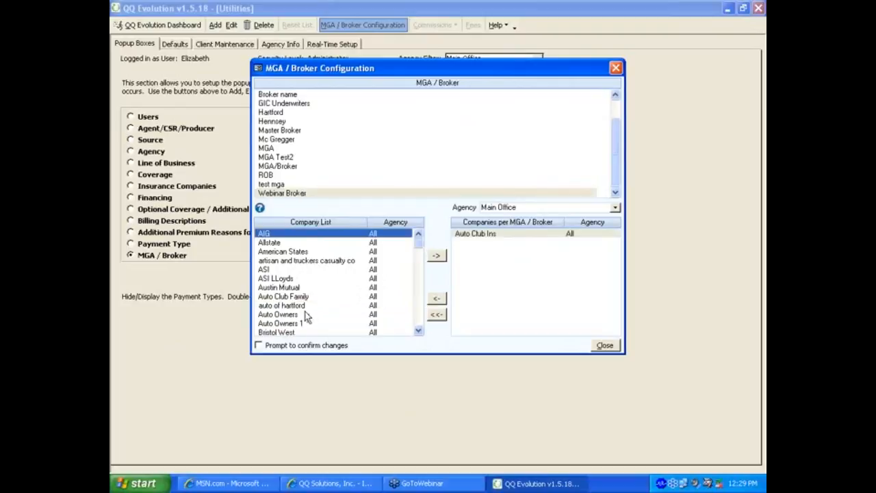
{"action": "left_click", "coordinate": [316, 315]}
{"action": "left_click", "coordinate": [436, 256]}
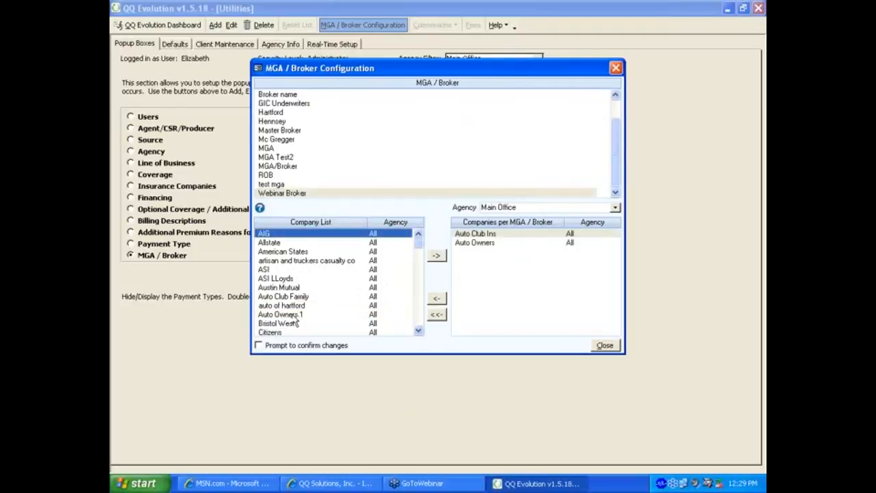
{"action": "left_click", "coordinate": [301, 306]}
{"action": "left_click", "coordinate": [437, 256]}
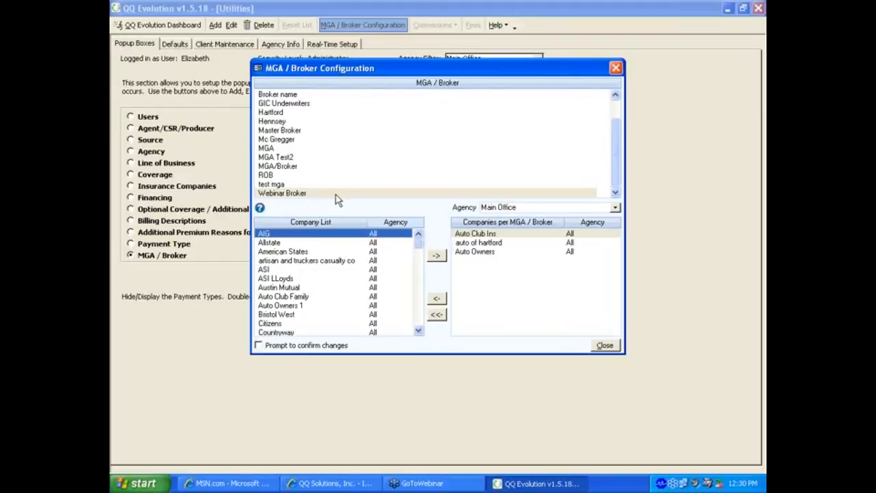
{"action": "left_click", "coordinate": [606, 346]}
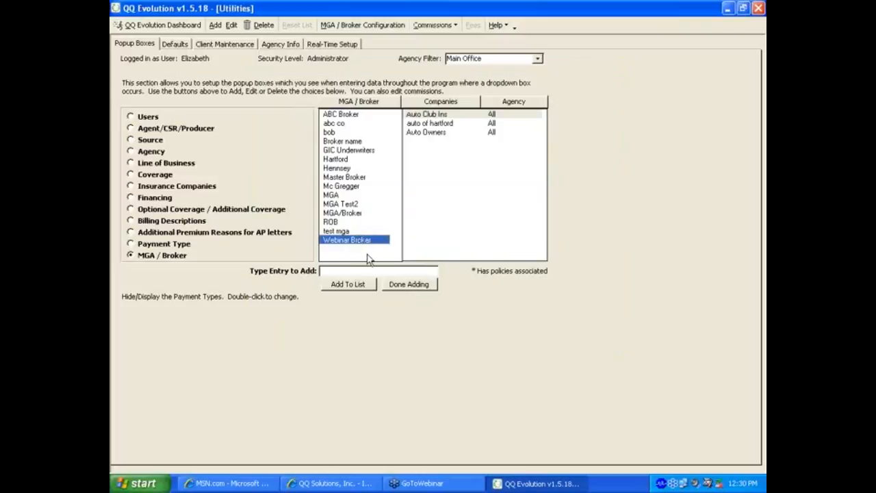
Step: Review the three companies now linked to Webinar Broker
{"action": "left_click", "coordinate": [425, 133]}
{"action": "left_click", "coordinate": [425, 132]}
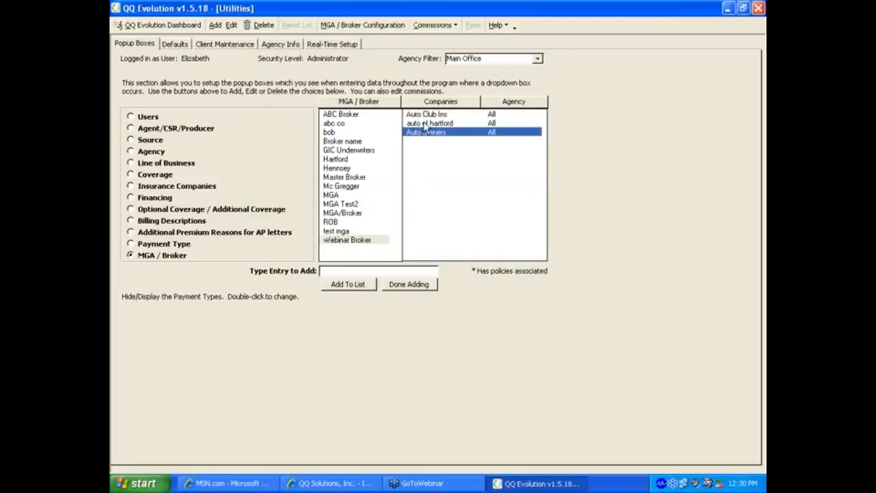
{"action": "left_click", "coordinate": [425, 124]}
{"action": "left_click", "coordinate": [422, 132]}
{"action": "left_click", "coordinate": [424, 115]}
{"action": "left_click", "coordinate": [425, 124]}
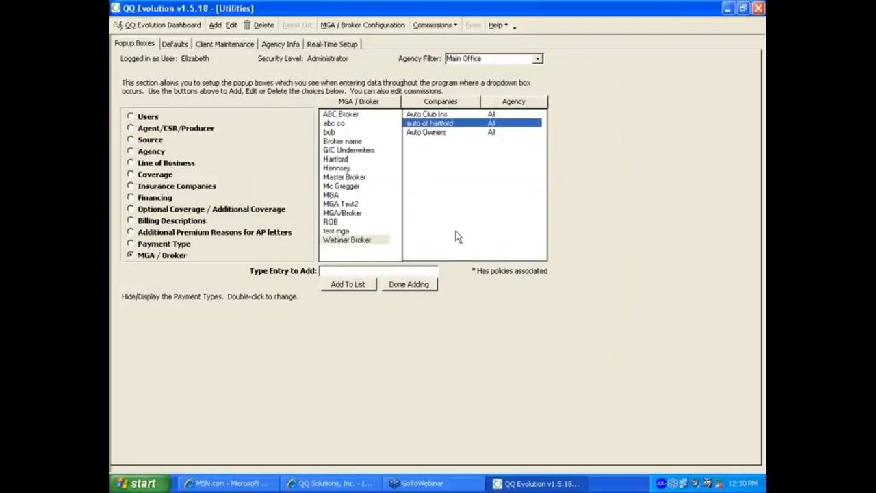
Step: Browse other brokers' linked companies, including Hartford and Master Broker, then finish adding
{"action": "left_click", "coordinate": [328, 222]}
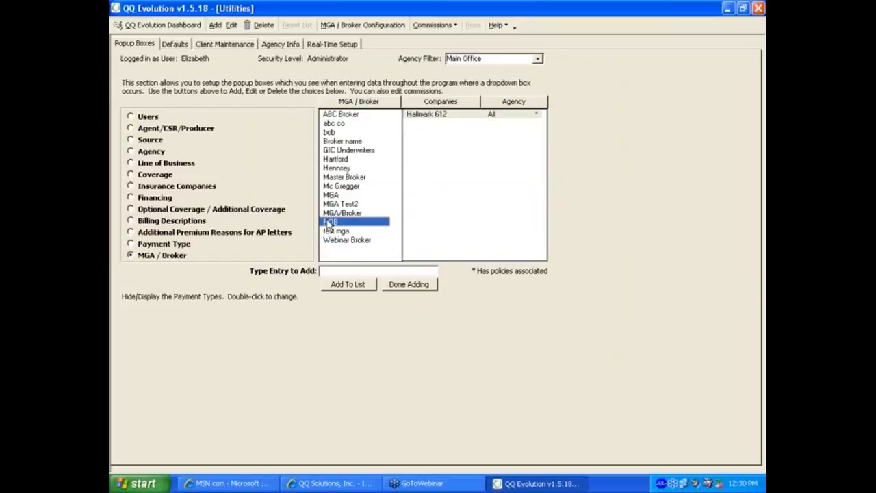
{"action": "left_click", "coordinate": [422, 116]}
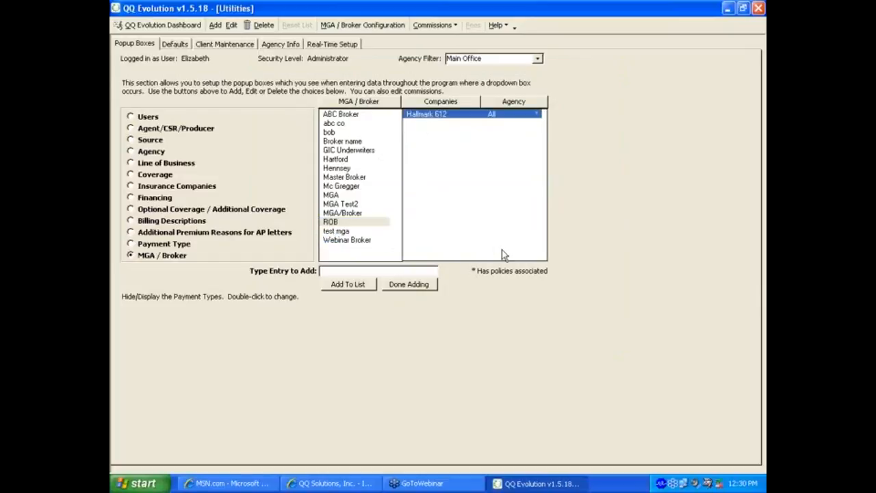
{"action": "left_click", "coordinate": [328, 223]}
{"action": "left_click", "coordinate": [342, 212]}
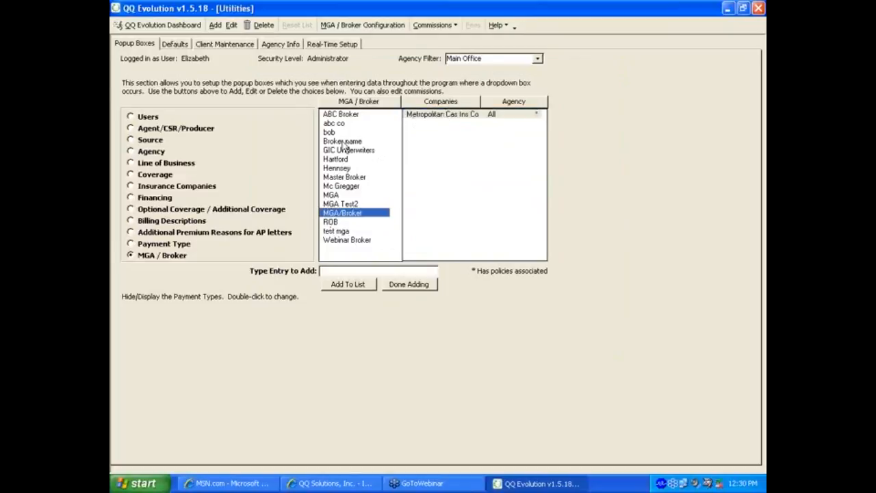
{"action": "left_click", "coordinate": [336, 160]}
{"action": "left_click", "coordinate": [336, 169]}
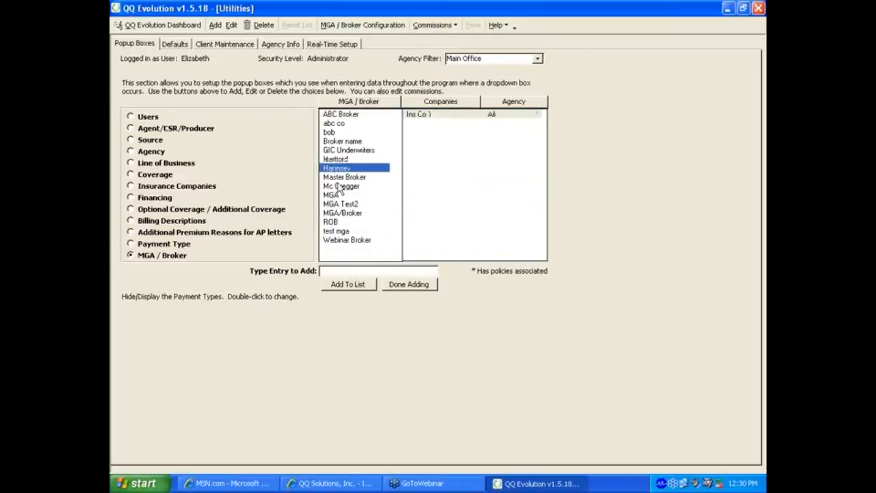
{"action": "left_click", "coordinate": [339, 178]}
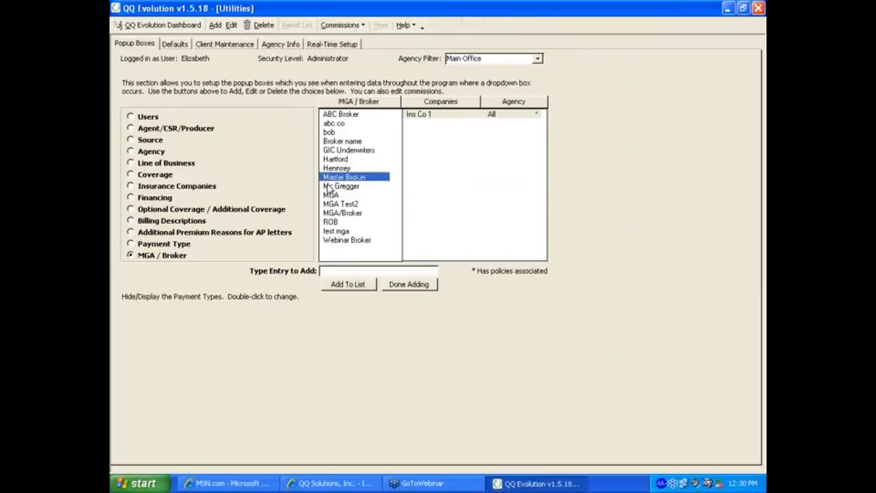
{"action": "left_click", "coordinate": [332, 186]}
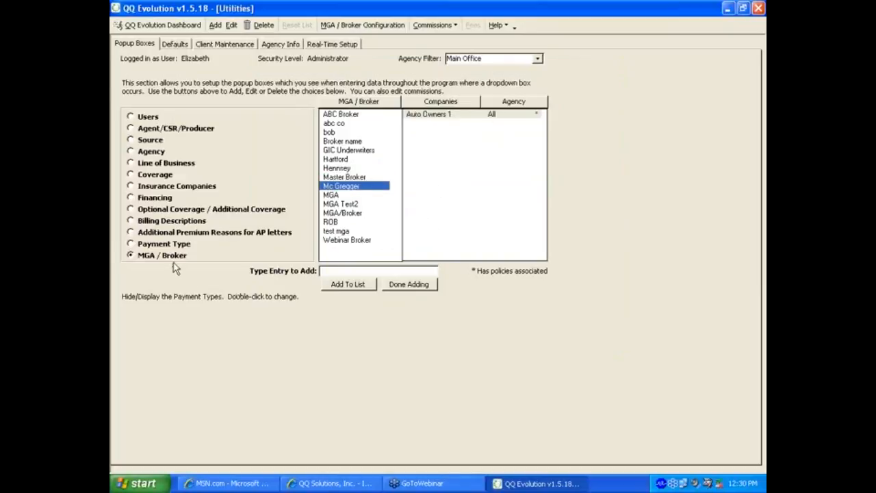
{"action": "left_click", "coordinate": [408, 284]}
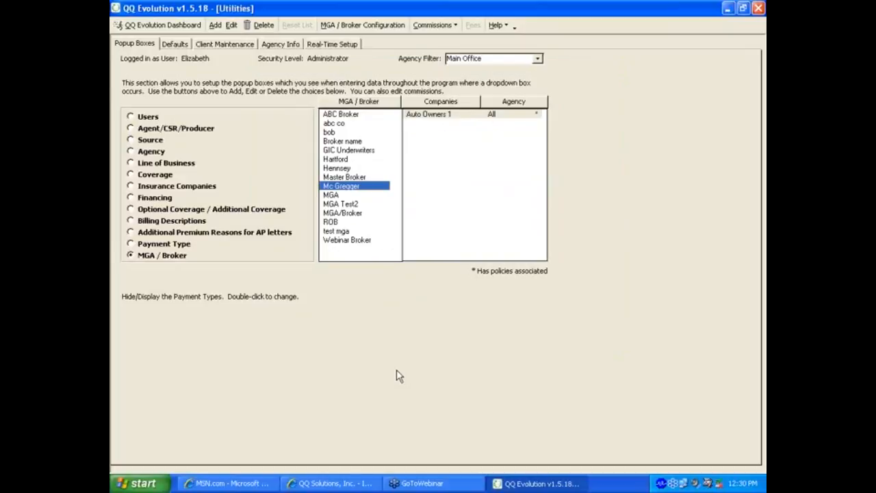
Step: Show the agents, CSRs and producers list and open the Producer Commissions chart
{"action": "left_click", "coordinate": [176, 128]}
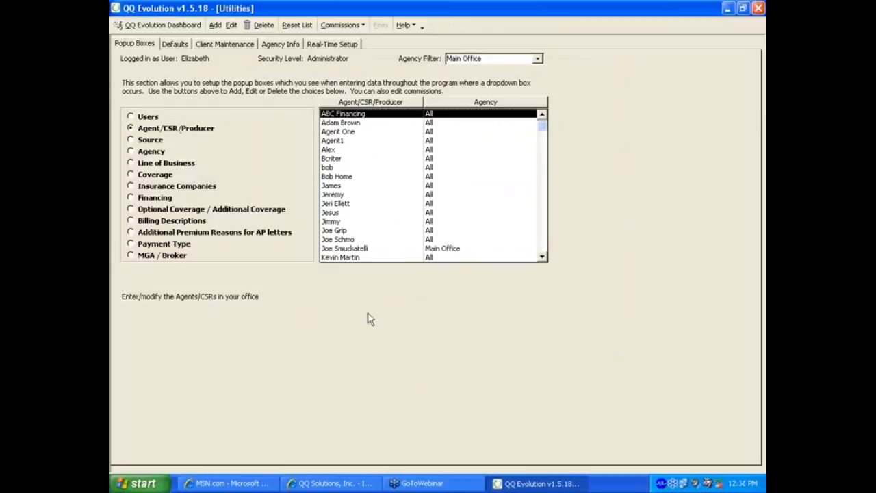
{"action": "left_click", "coordinate": [350, 28]}
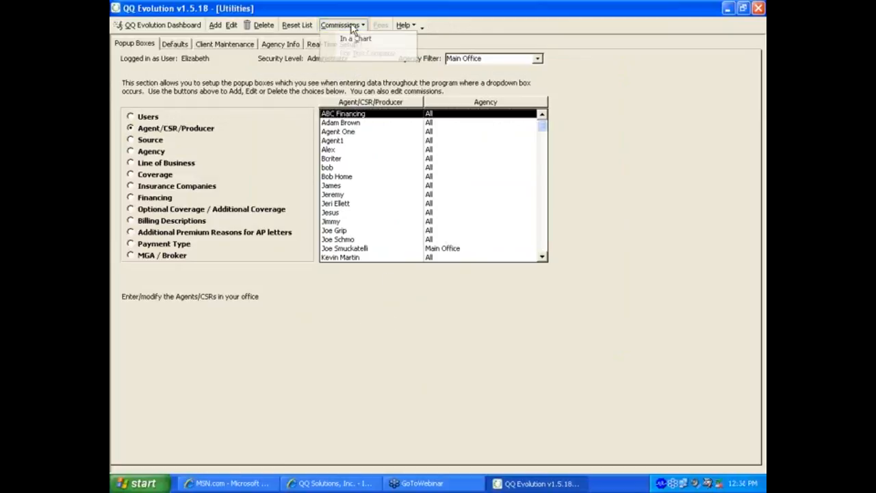
{"action": "left_click", "coordinate": [346, 34]}
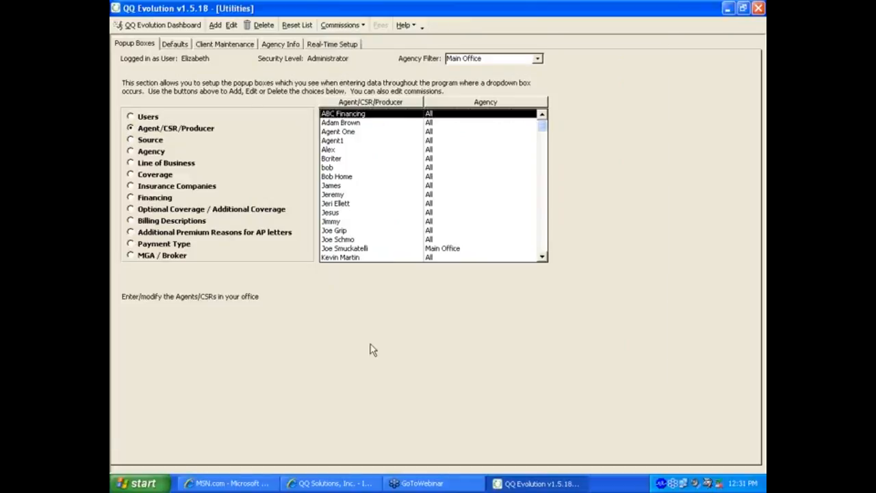
Step: Browse the commission rows and open the producer's 0.00% Agency Commission entry for editing
{"action": "scroll", "coordinate": [369, 341], "scroll_direction": "down", "scroll_amount": 5}
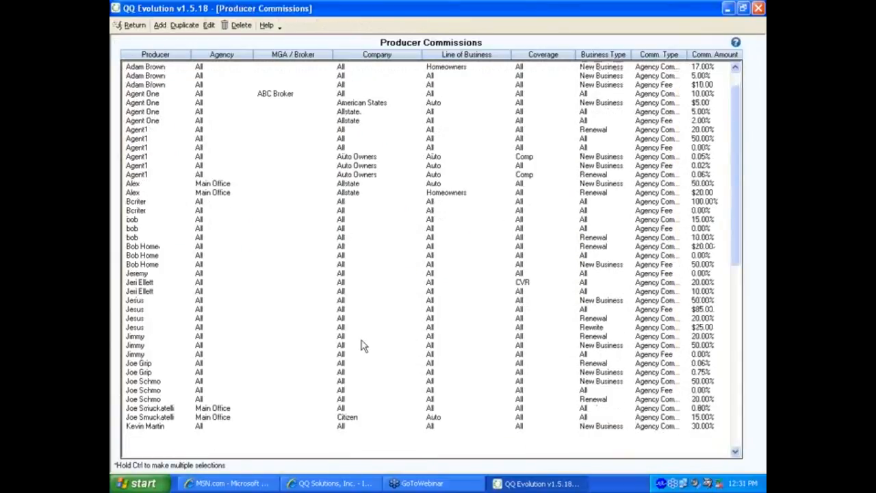
{"action": "scroll", "coordinate": [362, 340], "scroll_direction": "down", "scroll_amount": 2}
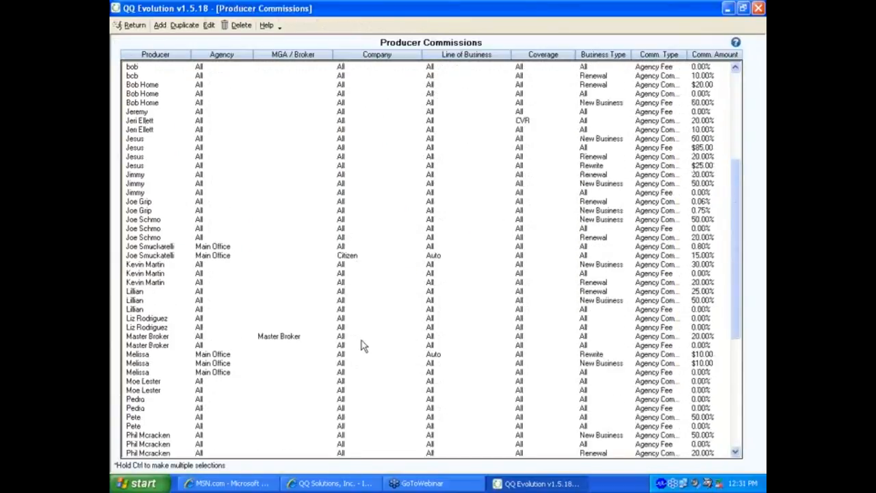
{"action": "left_click", "coordinate": [175, 320]}
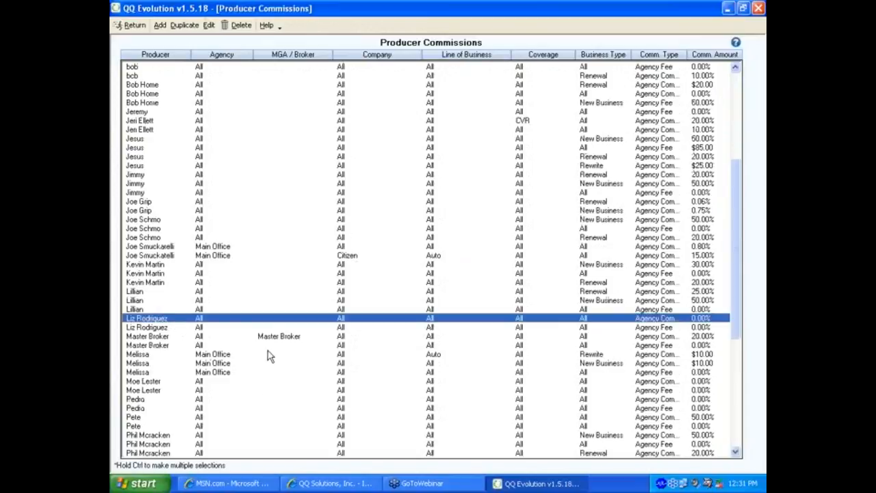
{"action": "left_click", "coordinate": [162, 328]}
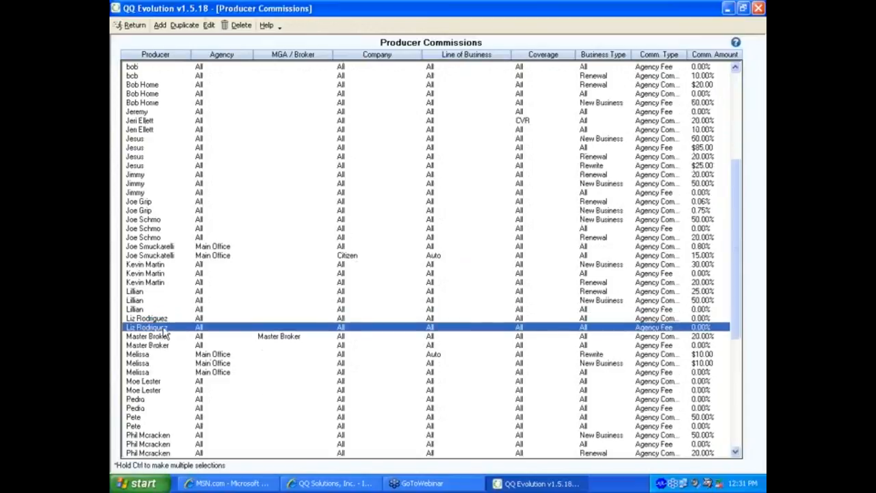
{"action": "left_click", "coordinate": [165, 336]}
{"action": "left_click", "coordinate": [163, 346]}
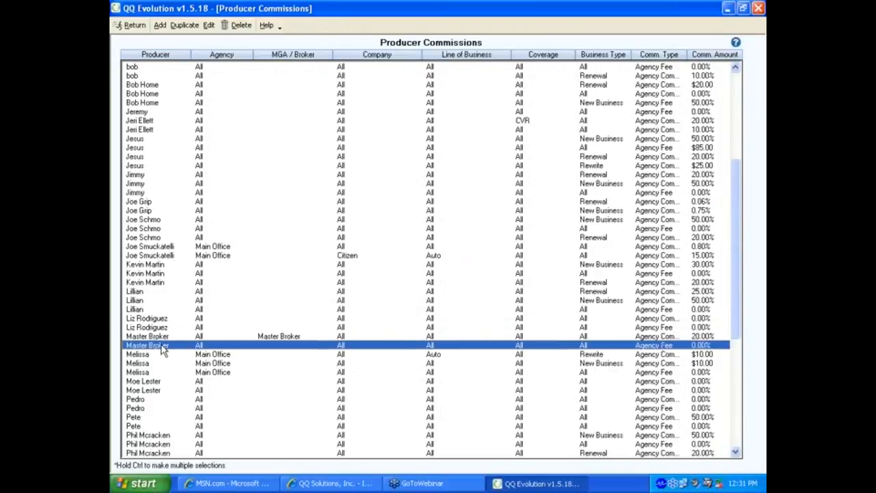
{"action": "left_click", "coordinate": [162, 319]}
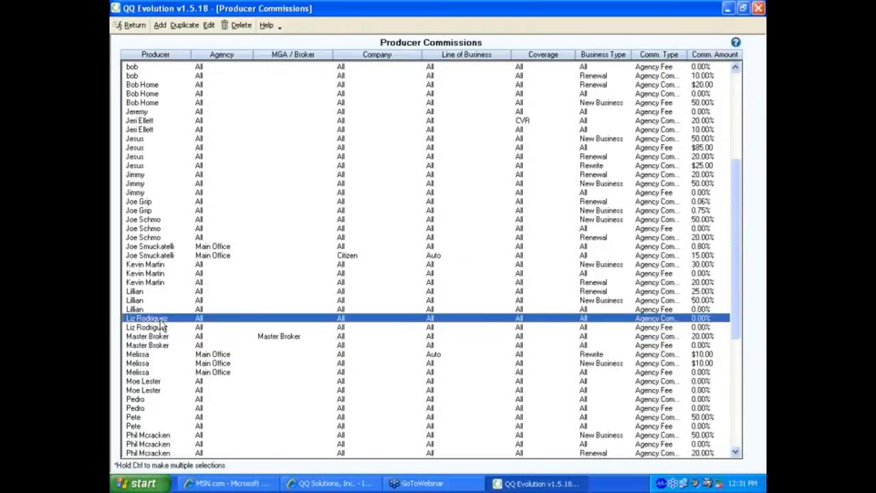
{"action": "left_click", "coordinate": [654, 329]}
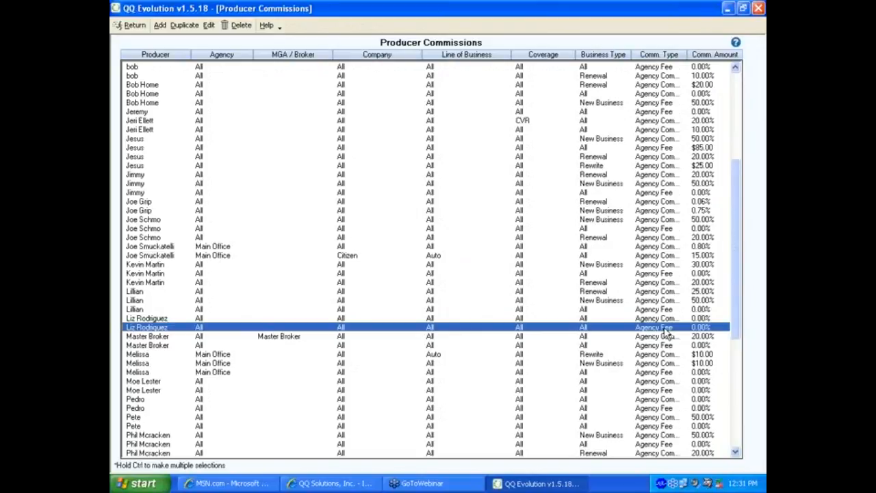
{"action": "left_click", "coordinate": [655, 319]}
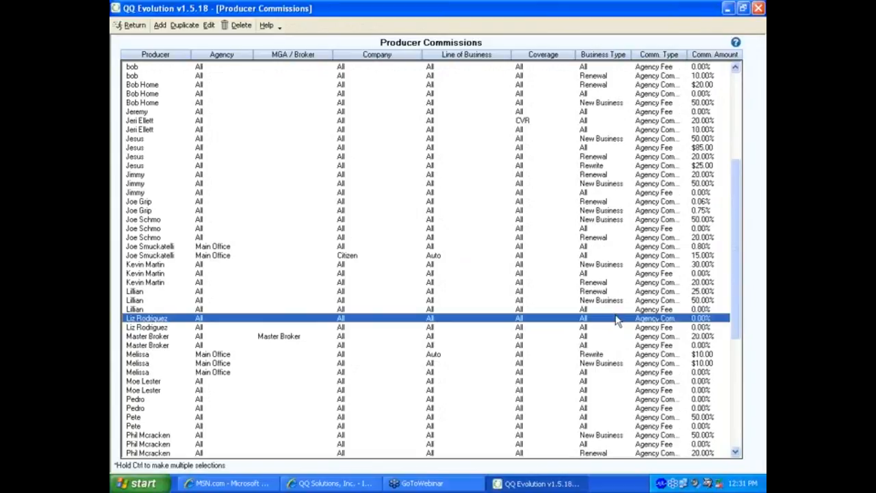
{"action": "double_click", "coordinate": [582, 322]}
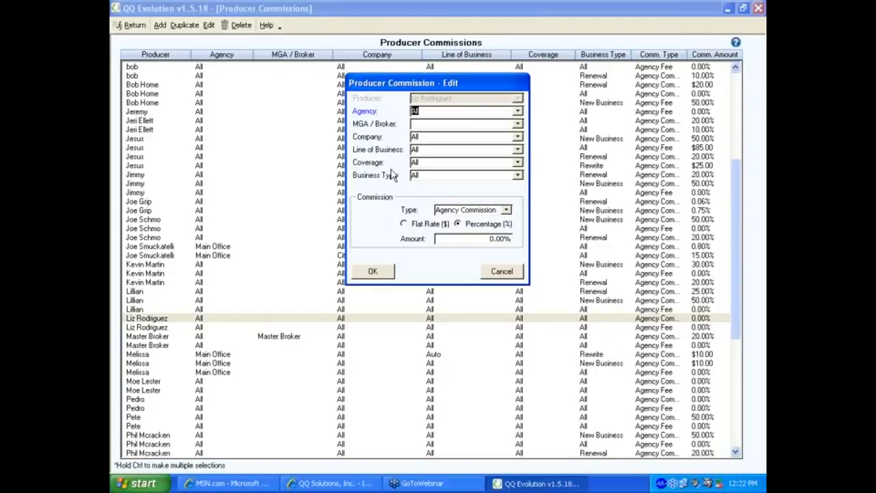
Step: Change the producer's agency commission to New Business at 50.00% and recheck the saved entry
{"action": "left_click", "coordinate": [518, 176]}
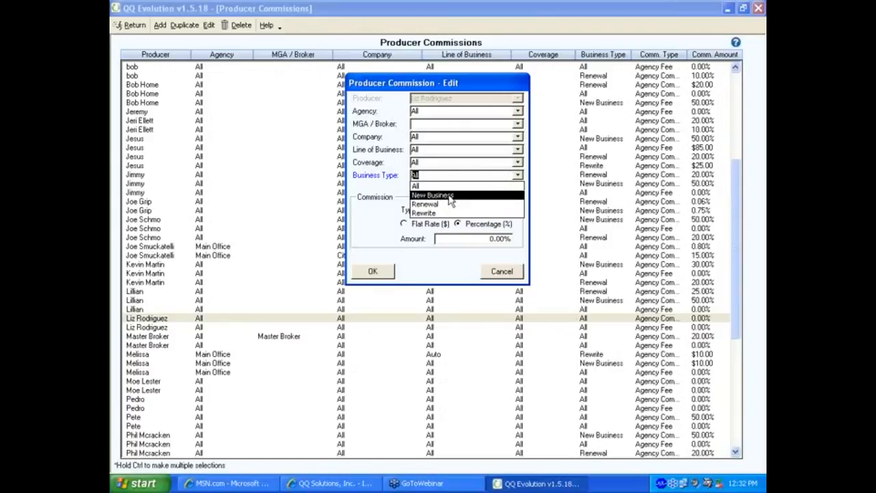
{"action": "left_click", "coordinate": [421, 195]}
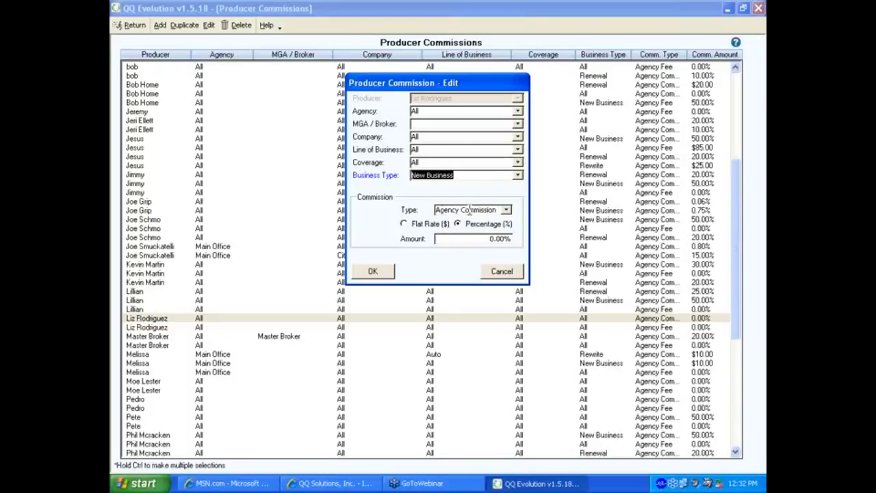
{"action": "left_click", "coordinate": [482, 239]}
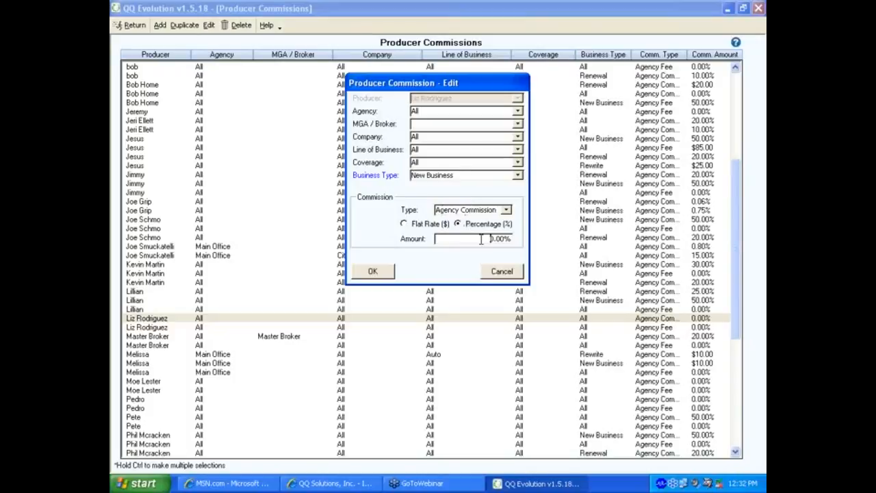
{"action": "type", "text": "50.00"}
{"action": "left_click", "coordinate": [372, 271]}
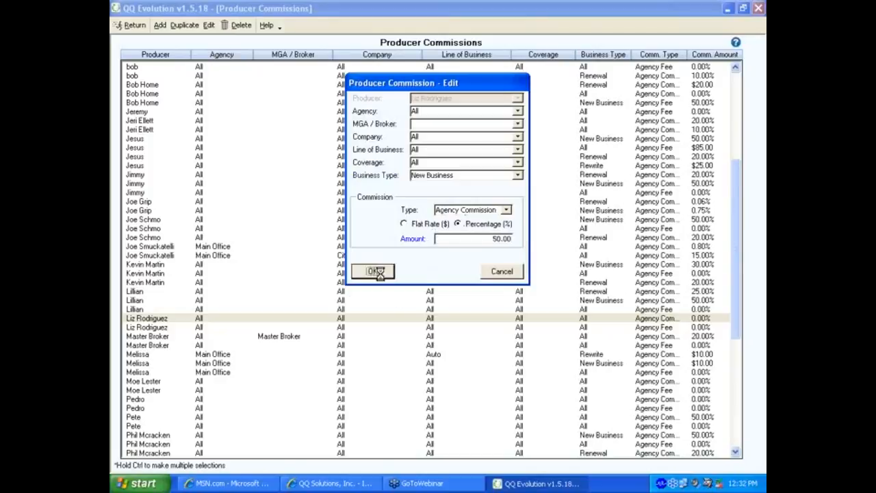
{"action": "left_click", "coordinate": [438, 280]}
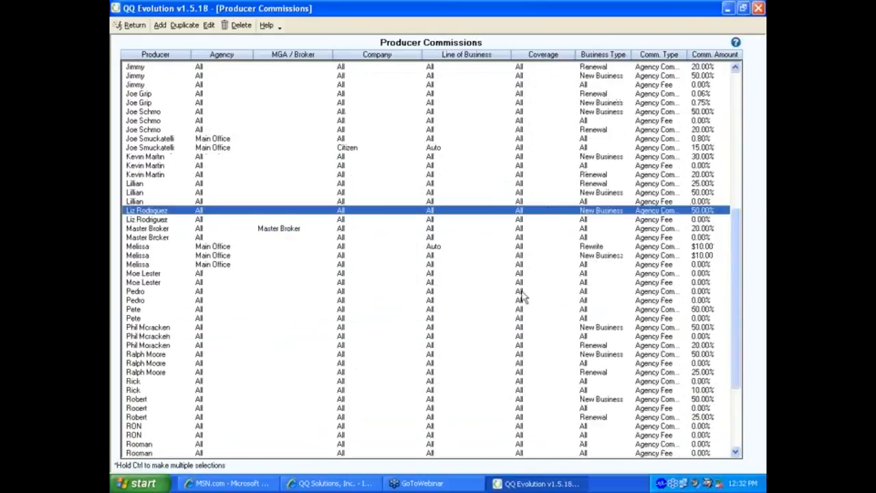
{"action": "double_click", "coordinate": [572, 214]}
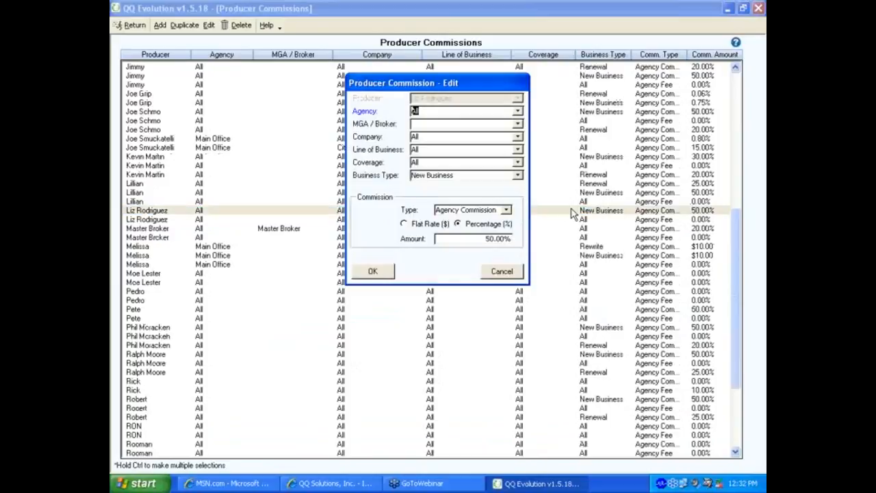
{"action": "left_click", "coordinate": [505, 272]}
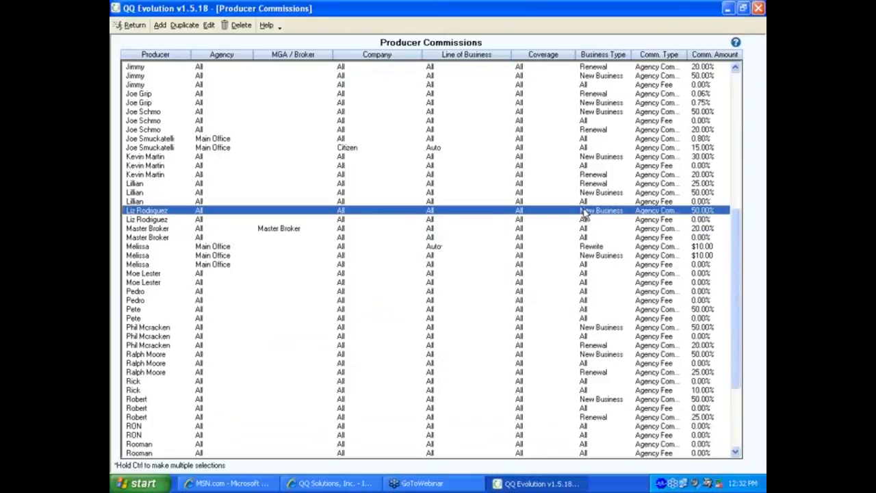
Step: Duplicate the entry as a Renewal Agency Commission at 20.00 percent
{"action": "left_click", "coordinate": [182, 27]}
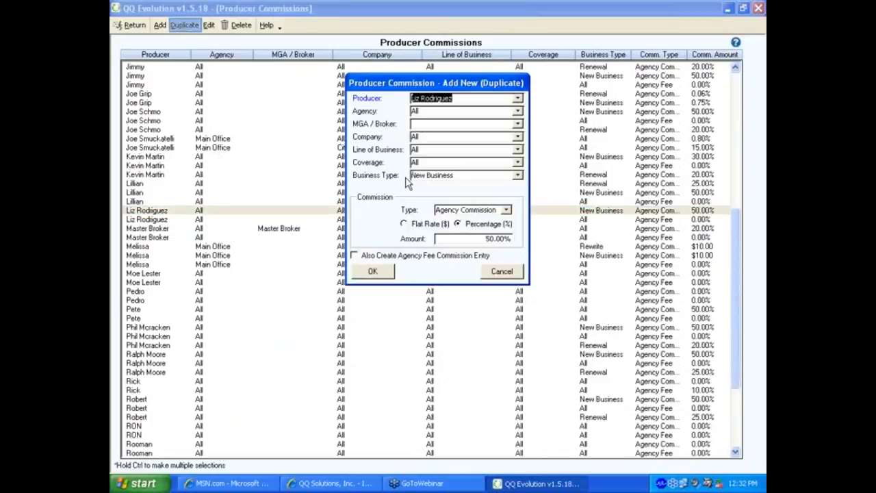
{"action": "left_click", "coordinate": [517, 175]}
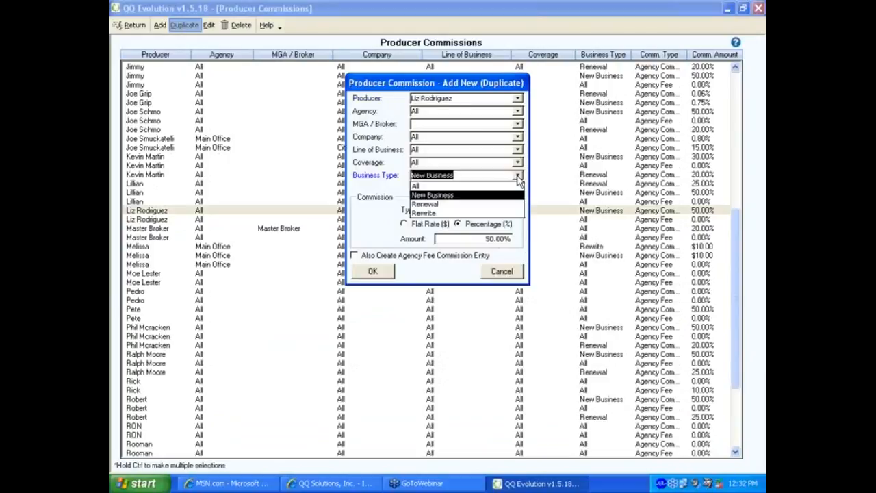
{"action": "left_click", "coordinate": [440, 204]}
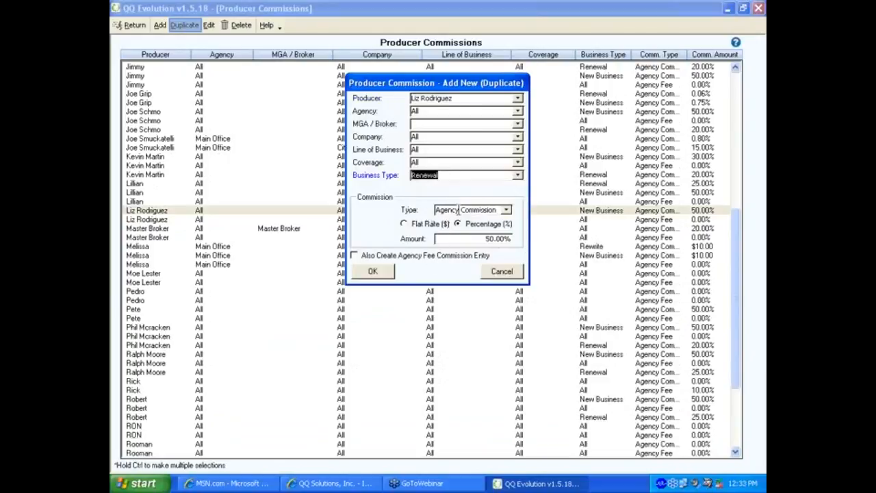
{"action": "left_click", "coordinate": [506, 210]}
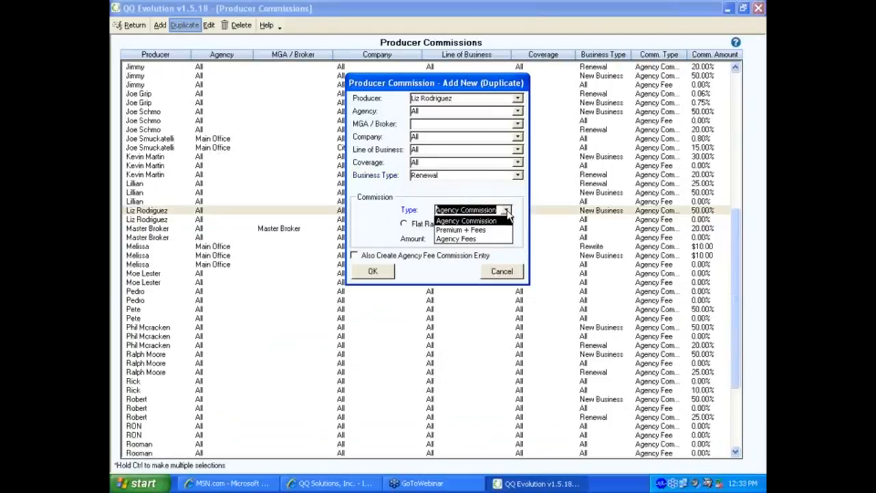
{"action": "left_click", "coordinate": [508, 215]}
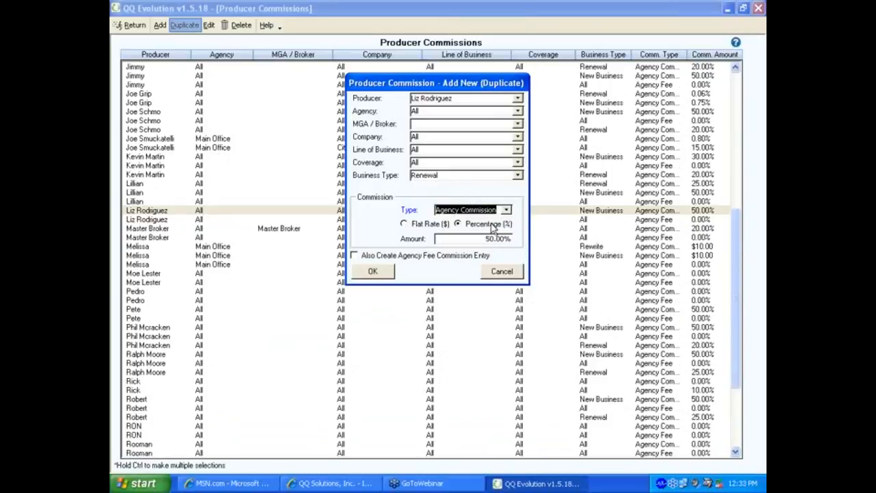
{"action": "left_click", "coordinate": [406, 227]}
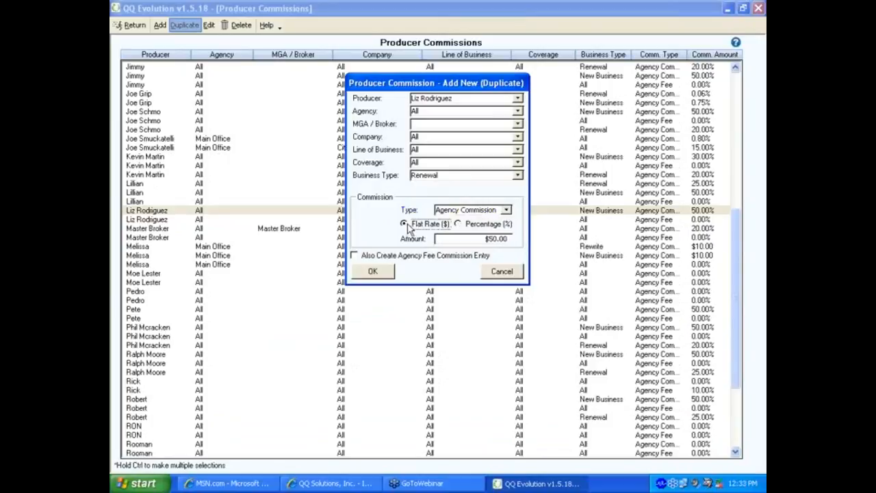
{"action": "left_click", "coordinate": [457, 224]}
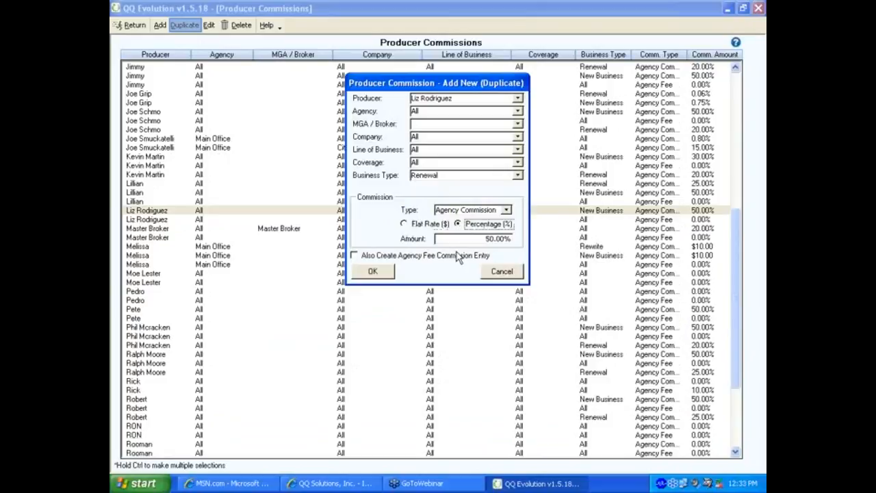
{"action": "left_click_drag", "start_coordinate": [470, 238], "coordinate": [514, 238]}
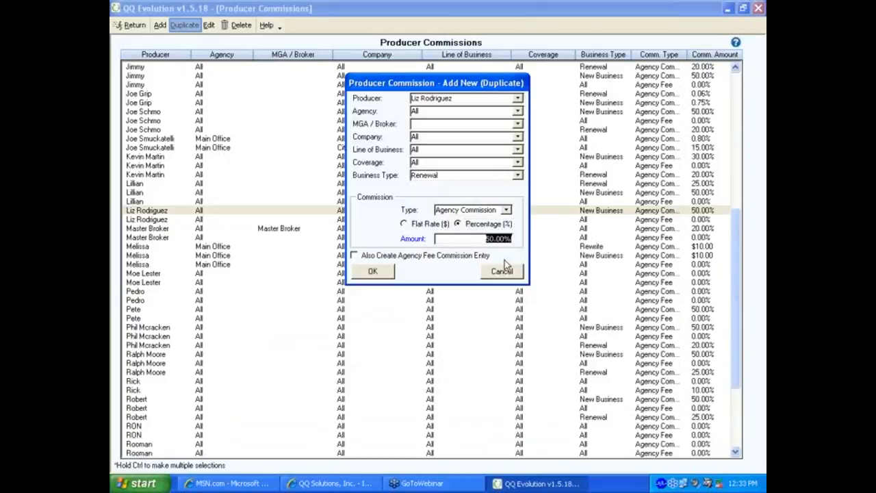
{"action": "type", "text": "20.00"}
{"action": "left_click", "coordinate": [372, 271]}
{"action": "left_click", "coordinate": [442, 278]}
Step: Select the new 20.00% Renewal commission row, then return to Utilities
{"action": "scroll", "coordinate": [473, 346], "scroll_direction": "down", "scroll_amount": 6}
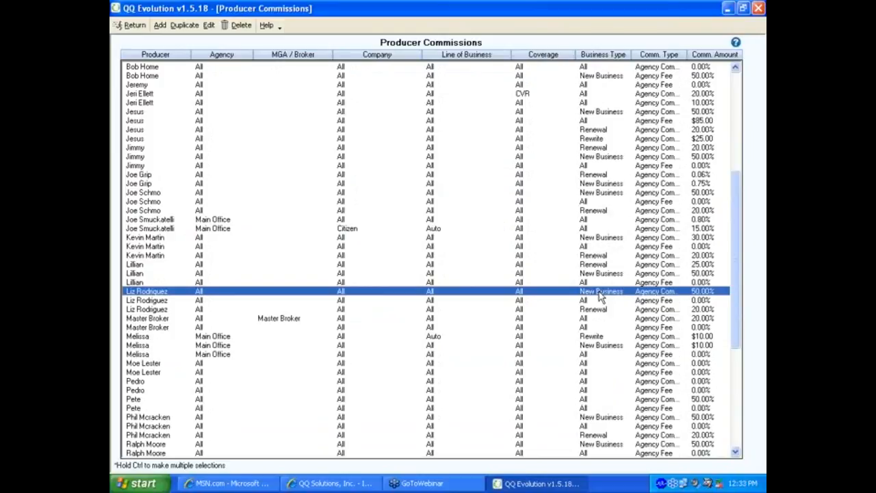
{"action": "left_click", "coordinate": [599, 311]}
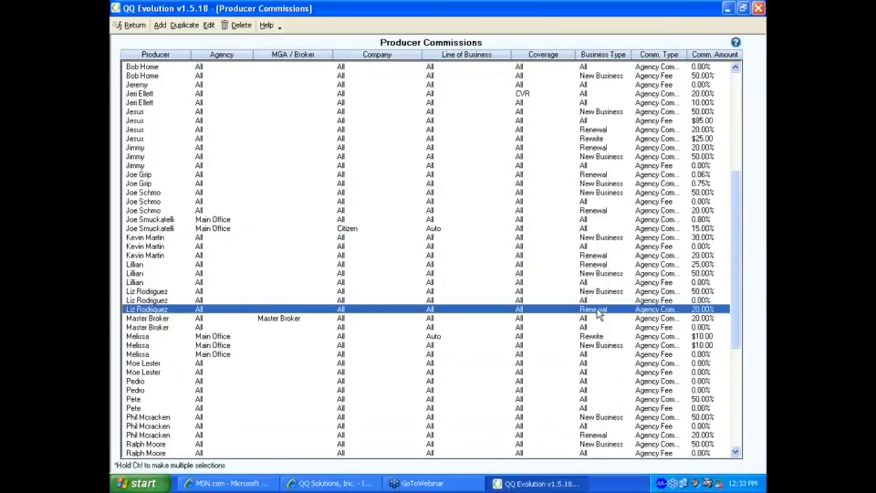
{"action": "left_click", "coordinate": [131, 25]}
Step: Show Insurance Companies, select LR Insurance Co., and open its company-specific commissions
{"action": "left_click", "coordinate": [179, 187]}
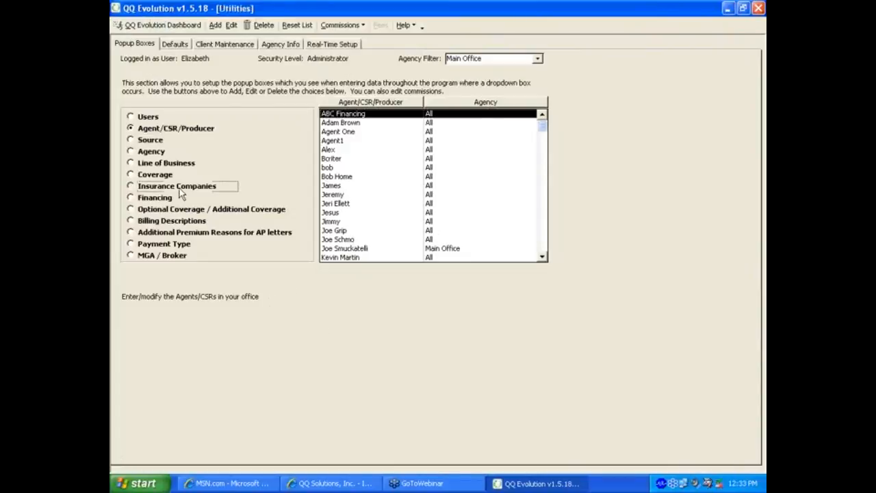
{"action": "left_click", "coordinate": [544, 248]}
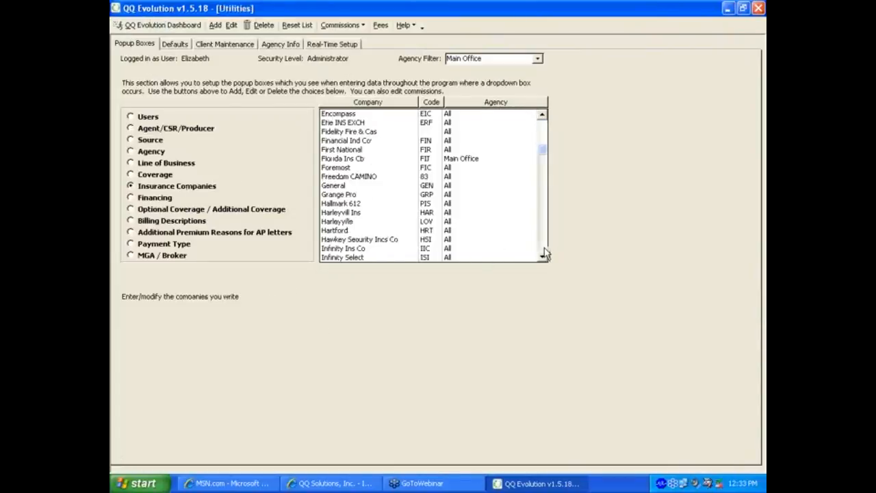
{"action": "left_click", "coordinate": [544, 248]}
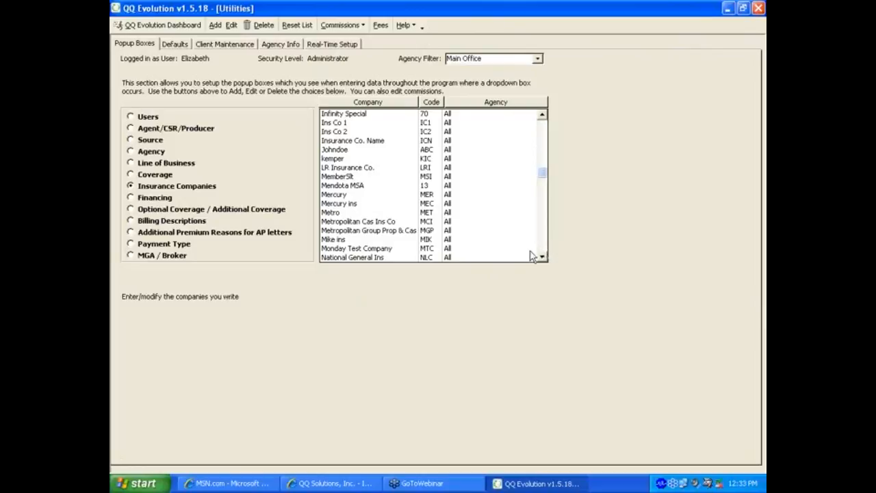
{"action": "left_click", "coordinate": [362, 168]}
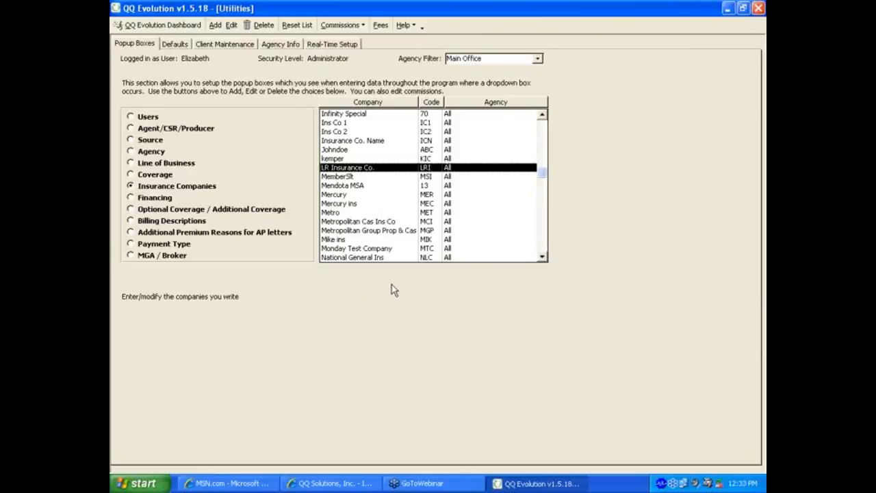
{"action": "left_click", "coordinate": [341, 28]}
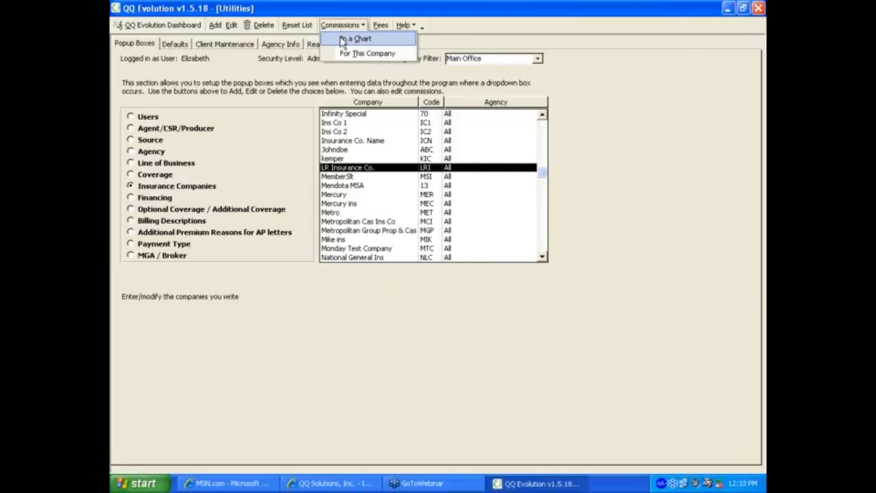
{"action": "left_click", "coordinate": [344, 52]}
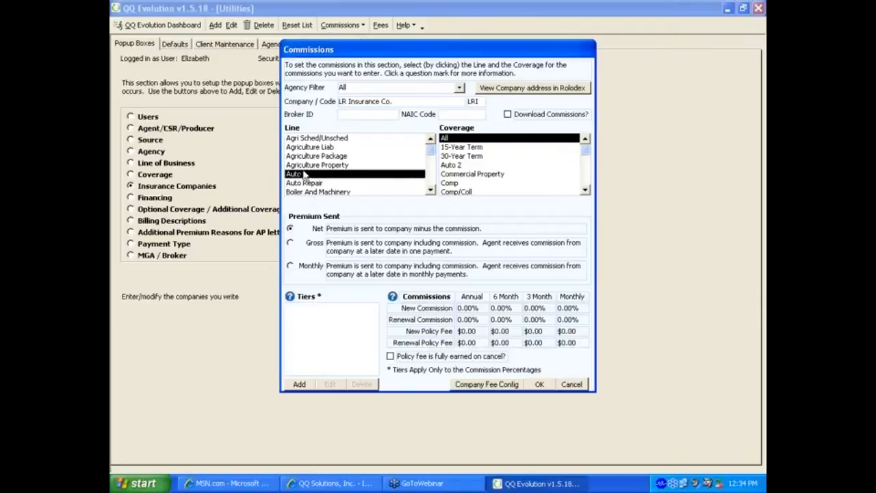
Step: Apply commission to all coverages and send LR Insurance Co.'s Auto premium Gross, including commission
{"action": "left_click", "coordinate": [443, 138]}
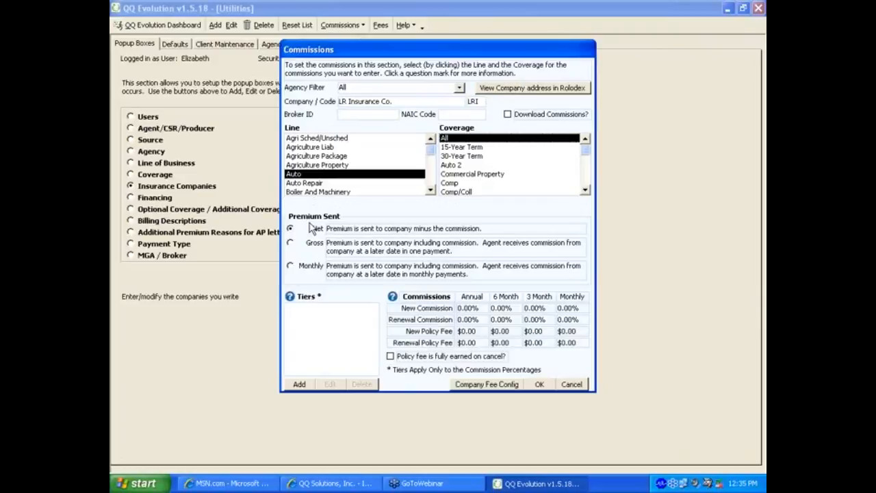
{"action": "left_click", "coordinate": [314, 244]}
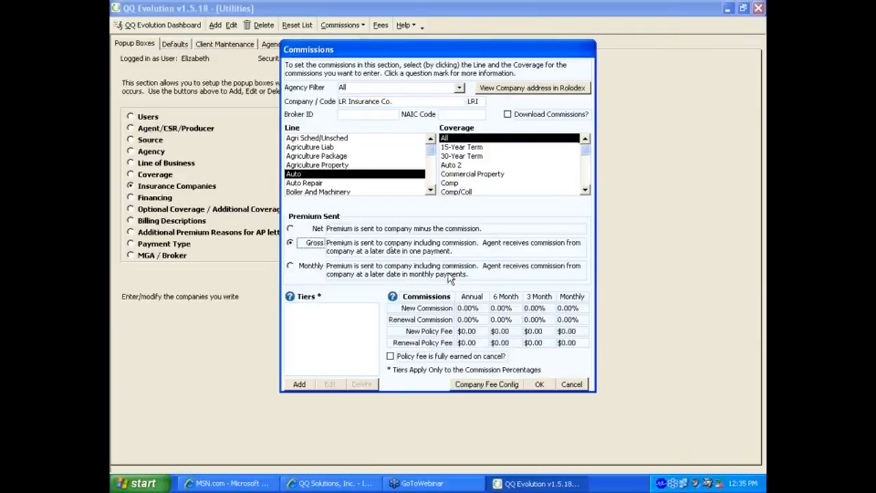
{"action": "left_click", "coordinate": [460, 308]}
Step: Enter Auto commissions of 15% new and 10% renewal for Annual and 6-Month, 0 elsewhere
{"action": "key", "text": "Delete"}
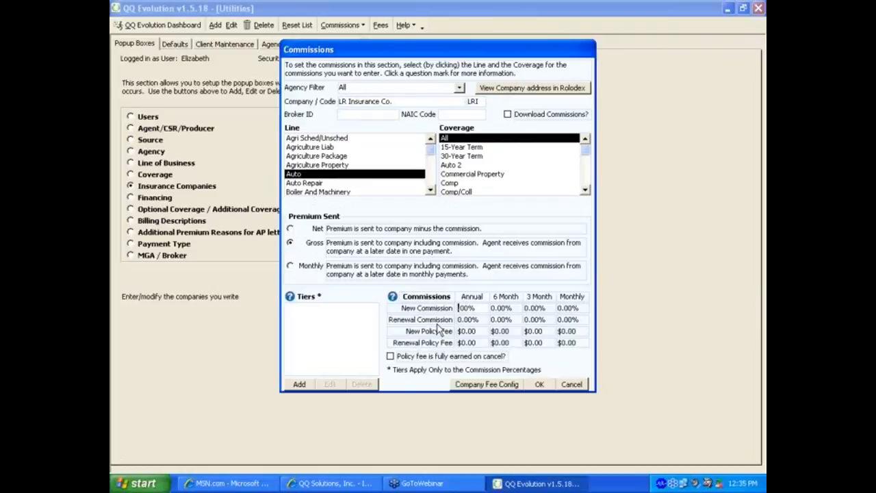
{"action": "type", "text": "15"}
{"action": "key", "text": "Tab"}
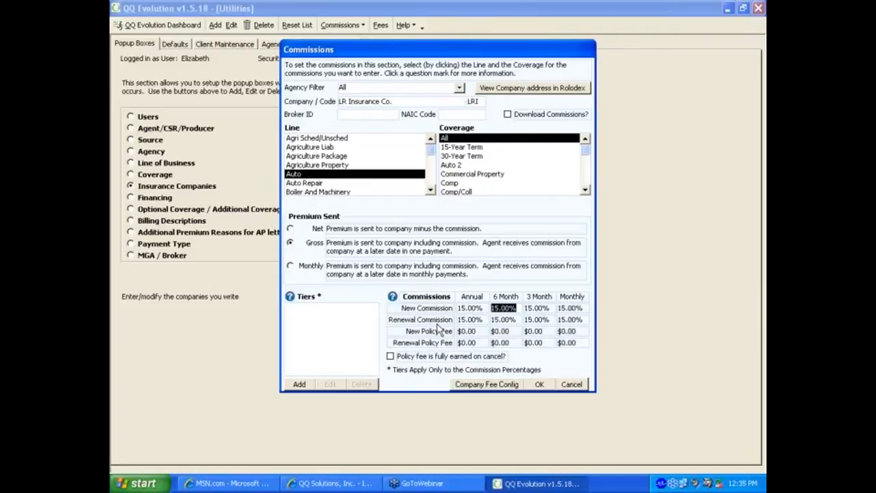
{"action": "key", "text": "Tab"}
{"action": "key", "text": "Tab"}
{"action": "key", "text": "Tab"}
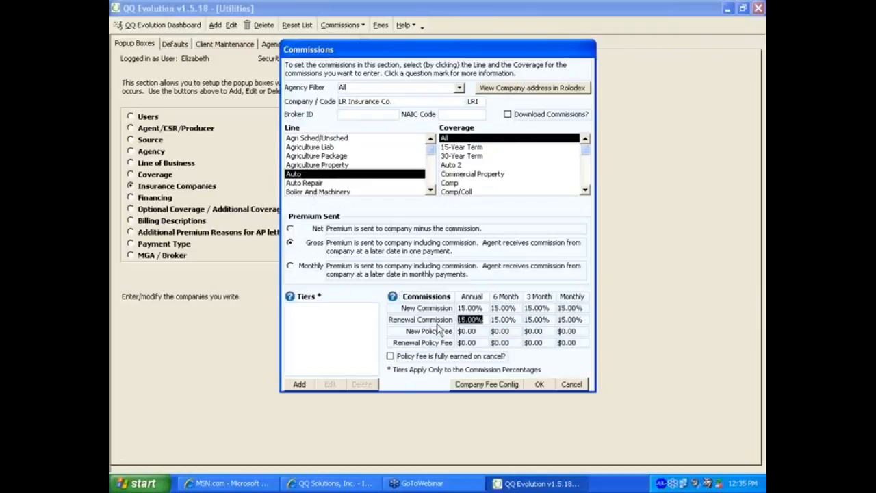
{"action": "type", "text": "10"}
{"action": "key", "text": "Tab"}
{"action": "type", "text": "10"}
{"action": "key", "text": "Tab"}
{"action": "type", "text": "0"}
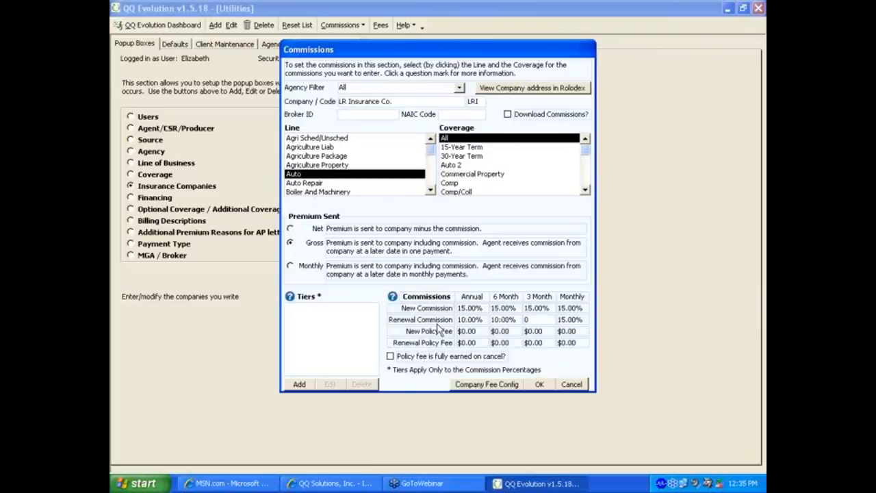
{"action": "key", "text": "Tab"}
{"action": "type", "text": "0"}
{"action": "left_click_drag", "start_coordinate": [524, 306], "coordinate": [548, 308]}
{"action": "type", "text": "0"}
{"action": "key", "text": "Tab"}
{"action": "type", "text": "0"}
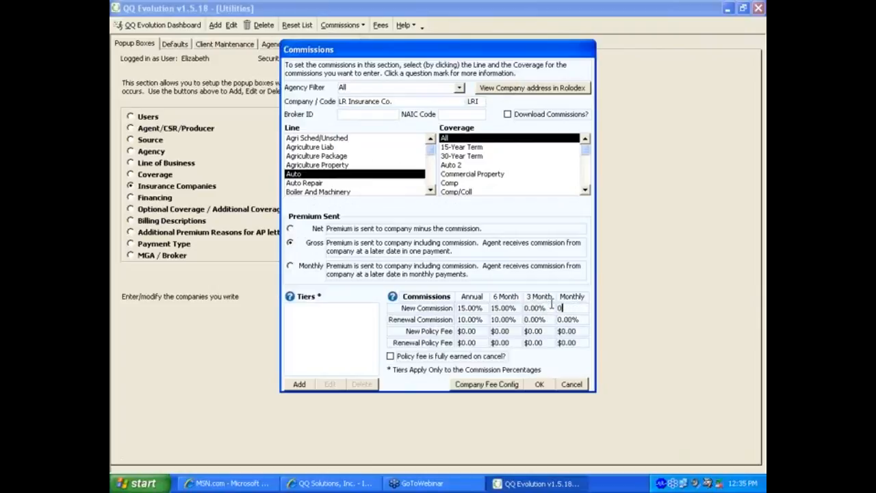
{"action": "key", "text": "Tab"}
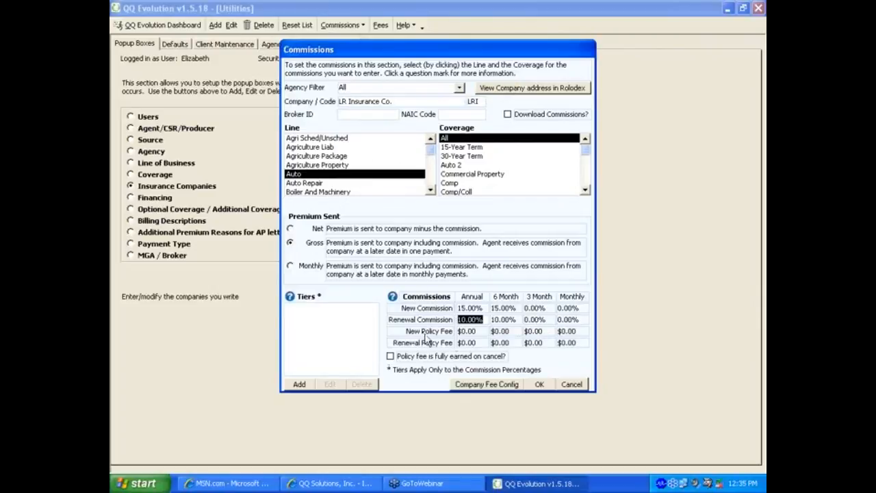
Step: Set a $15.00 new policy fee for Annual and 6-Month terms, with all other fees 0
{"action": "left_click", "coordinate": [466, 334]}
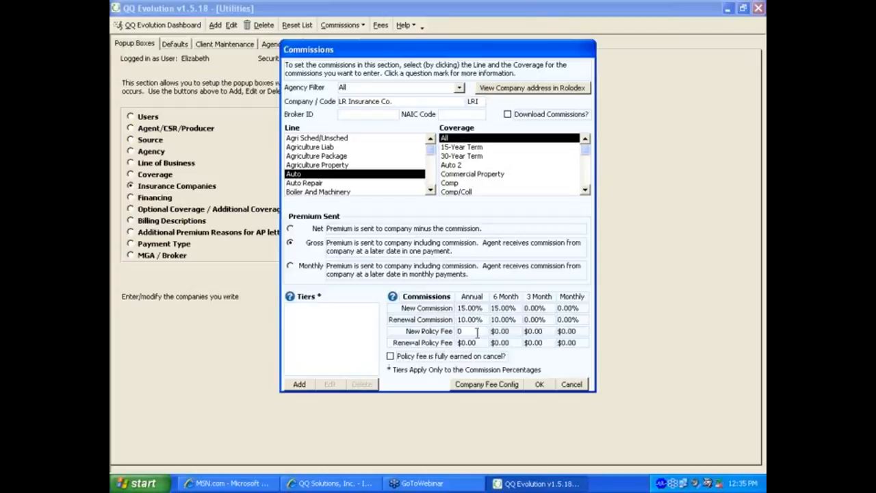
{"action": "type", "text": "15.00"}
{"action": "key", "text": "Tab"}
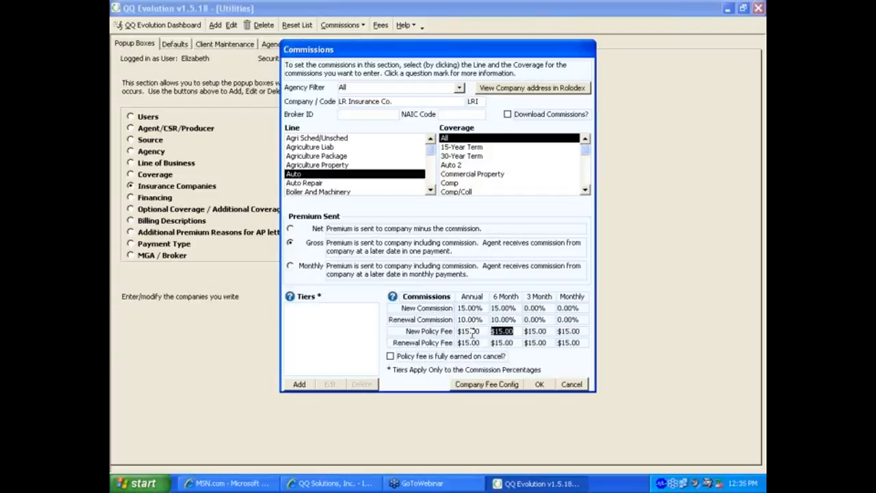
{"action": "key", "text": "Tab"}
{"action": "key", "text": "Tab"}
{"action": "left_click", "coordinate": [527, 331]}
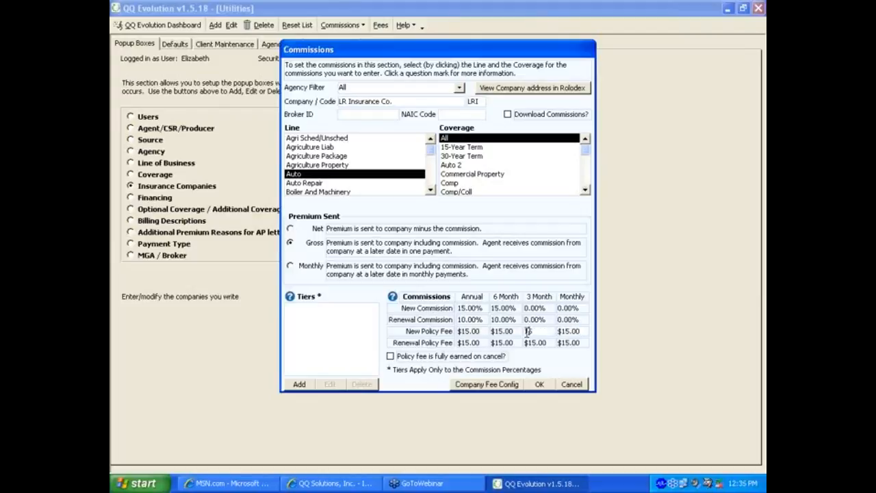
{"action": "type", "text": "1"}
{"action": "key", "text": "BackSpace"}
{"action": "key", "text": "Tab"}
{"action": "key", "text": "BackSpace"}
{"action": "key", "text": "Tab"}
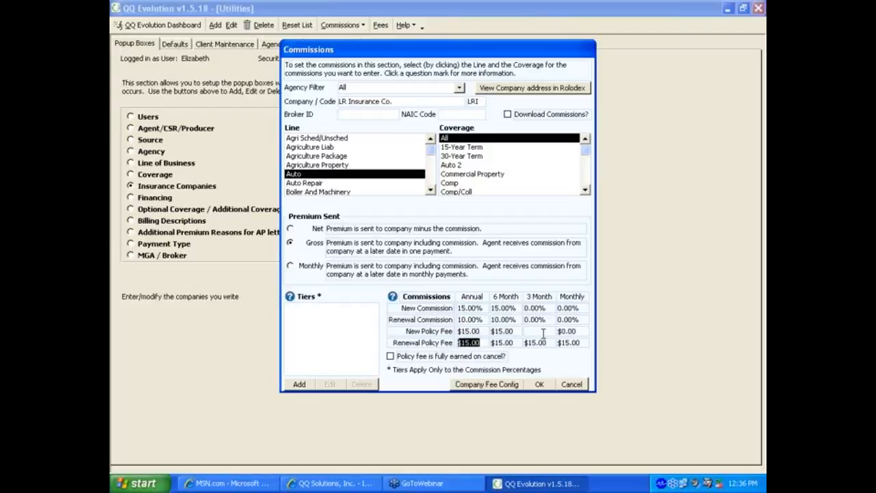
{"action": "type", "text": "0"}
{"action": "key", "text": "Tab"}
{"action": "type", "text": "0"}
{"action": "key", "text": "Tab"}
{"action": "type", "text": "0"}
{"action": "key", "text": "Tab"}
{"action": "type", "text": "0"}
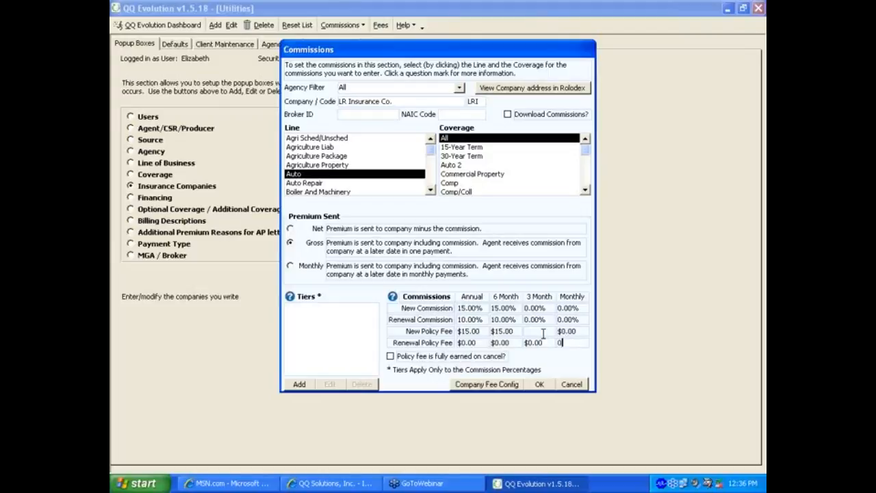
{"action": "key", "text": "Tab"}
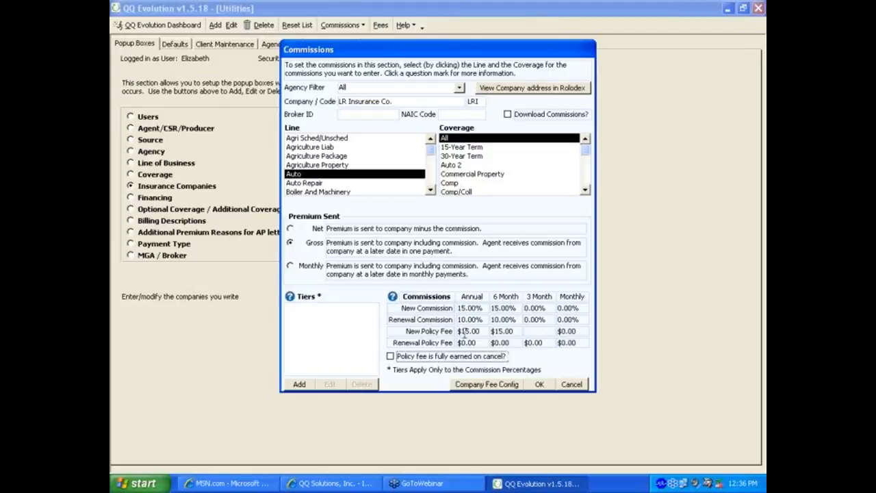
Step: Add an FCHF company fee of 1.03% for LR Insurance Co., bringing total fees to $21.91
{"action": "left_click", "coordinate": [483, 385]}
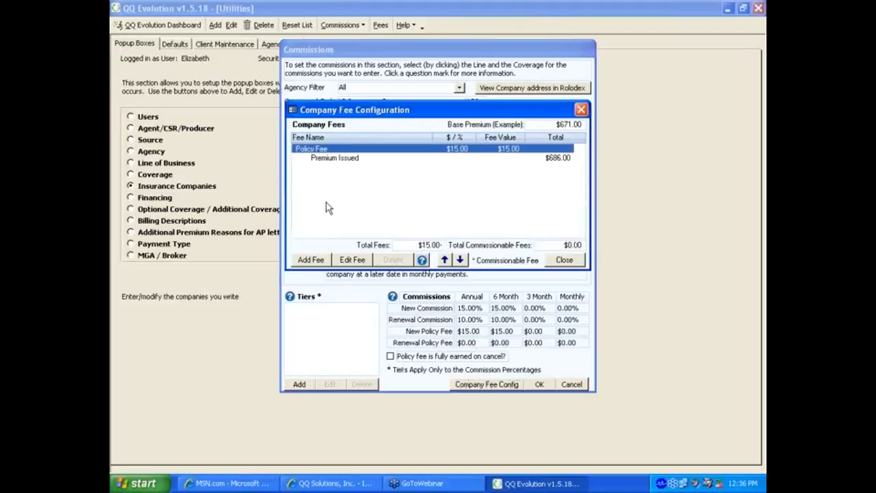
{"action": "left_click", "coordinate": [319, 261]}
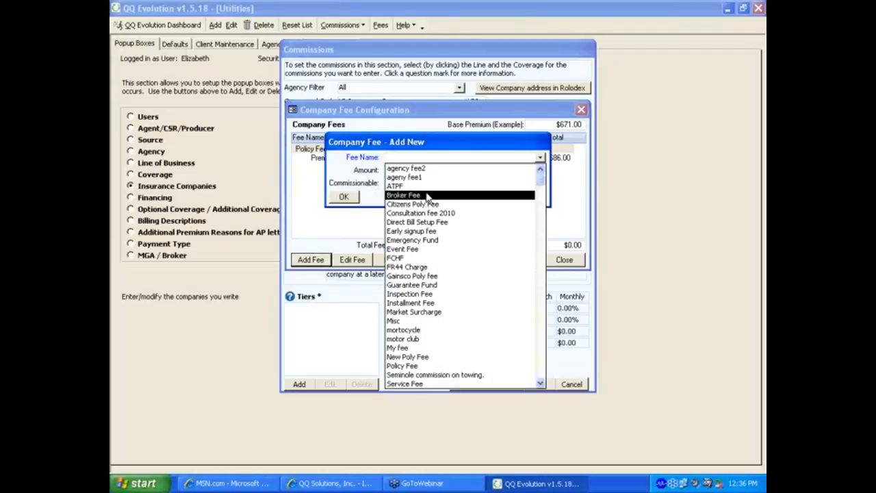
{"action": "left_click", "coordinate": [412, 259]}
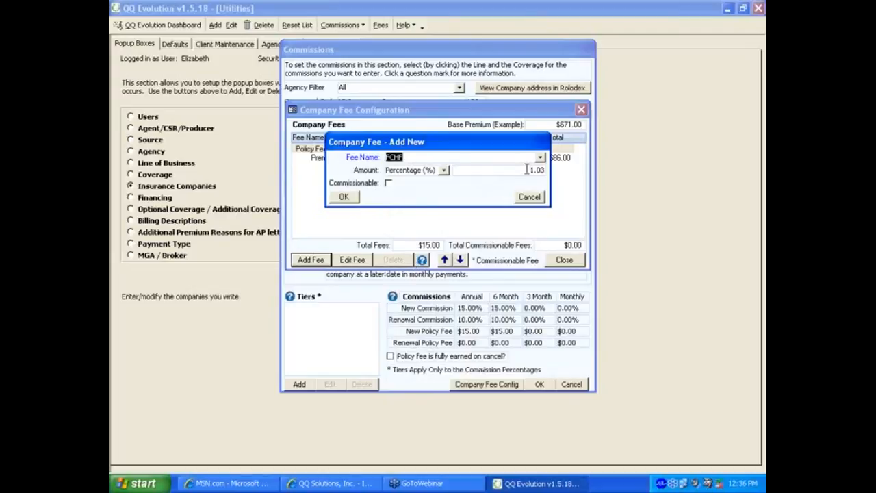
{"action": "left_click", "coordinate": [443, 171]}
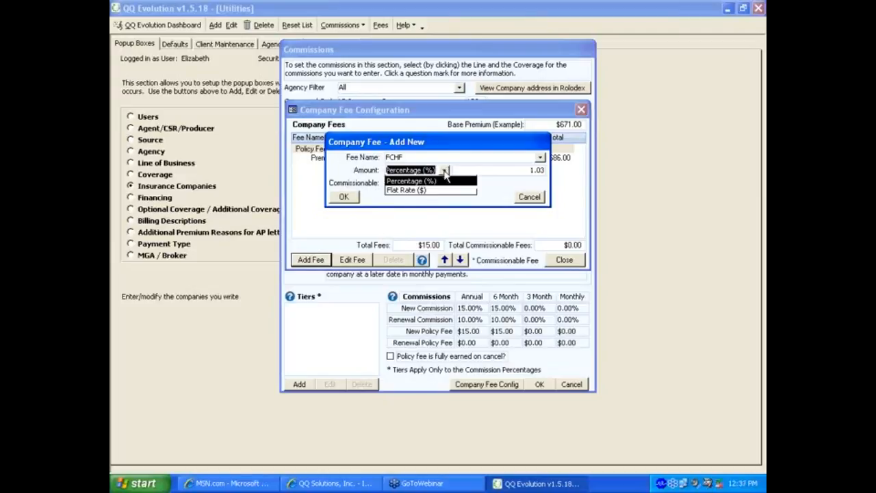
{"action": "left_click", "coordinate": [446, 172]}
{"action": "left_click", "coordinate": [344, 197]}
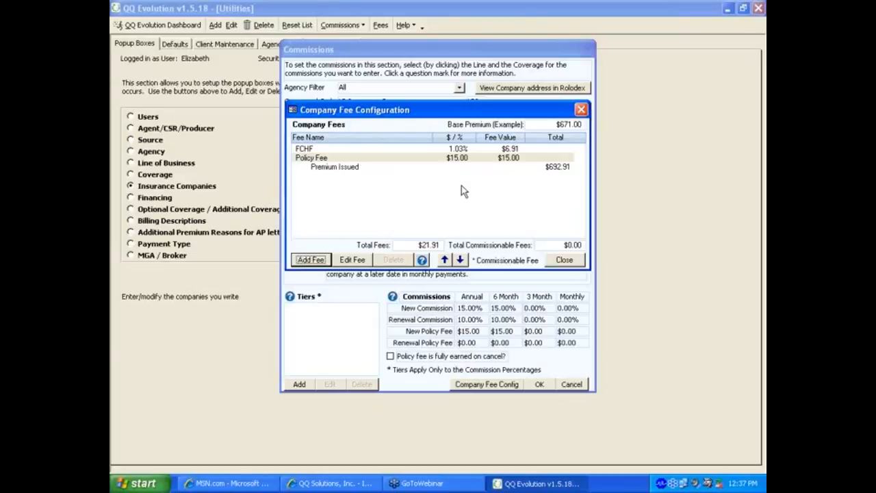
Step: Close the Company Fee Configuration and switch the line of business to Homeowners
{"action": "left_click", "coordinate": [563, 261]}
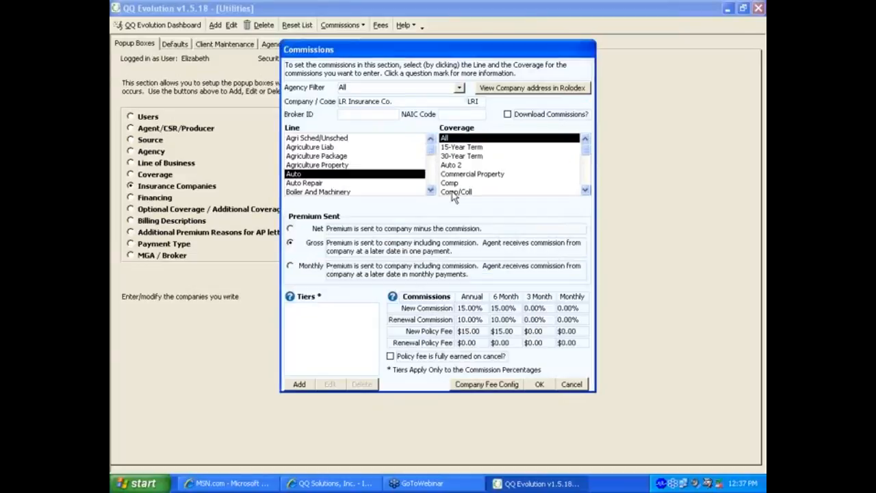
{"action": "left_click", "coordinate": [432, 190]}
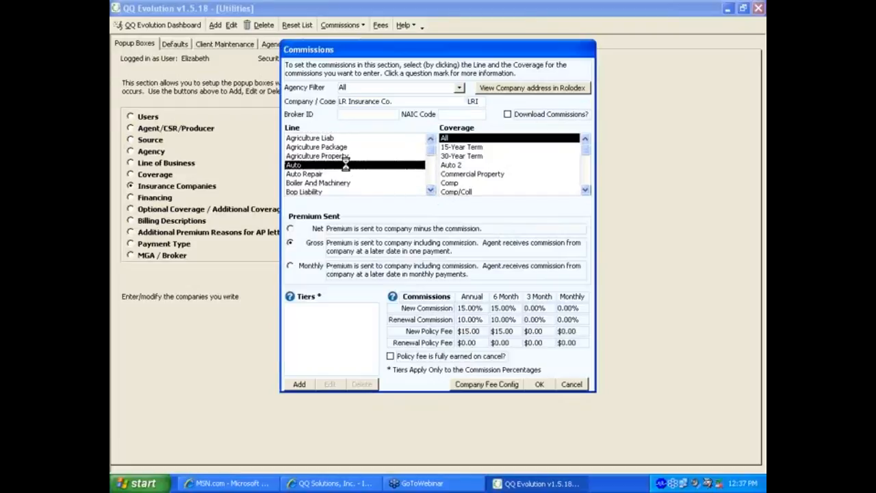
{"action": "key", "text": "h"}
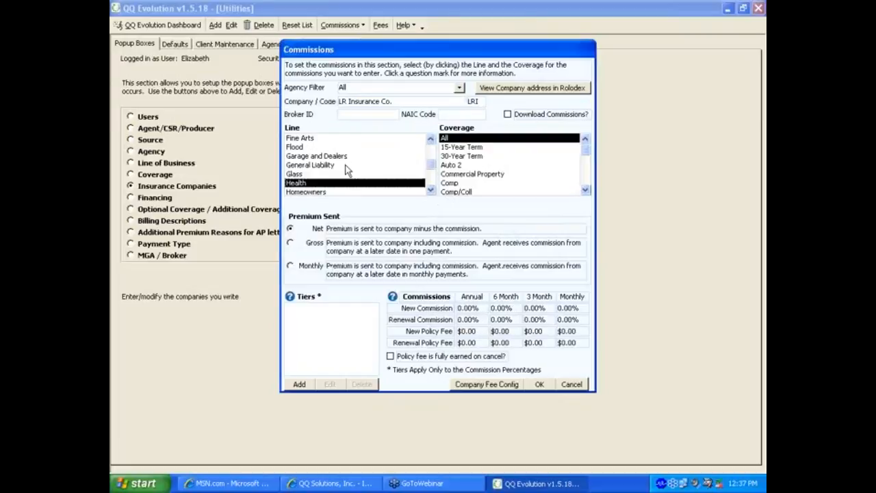
{"action": "left_click", "coordinate": [327, 193]}
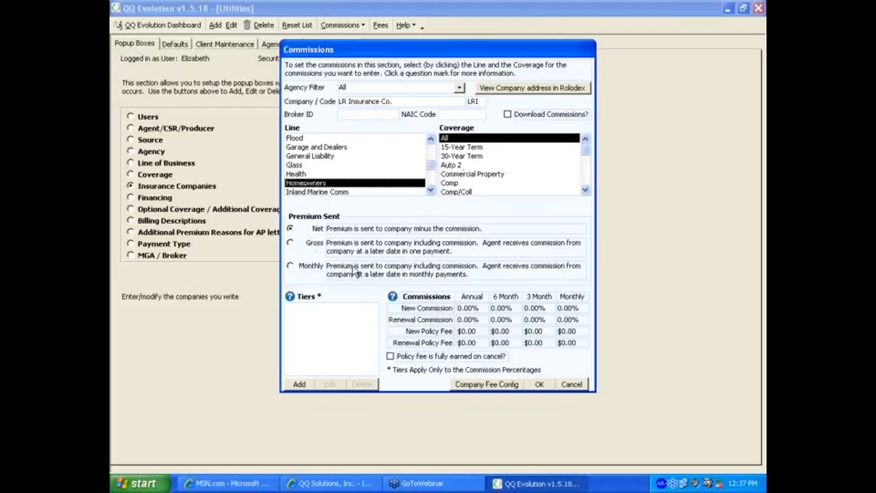
Step: Send Homeowners premium Gross with 20% commission for every term, and save
{"action": "left_click", "coordinate": [301, 244]}
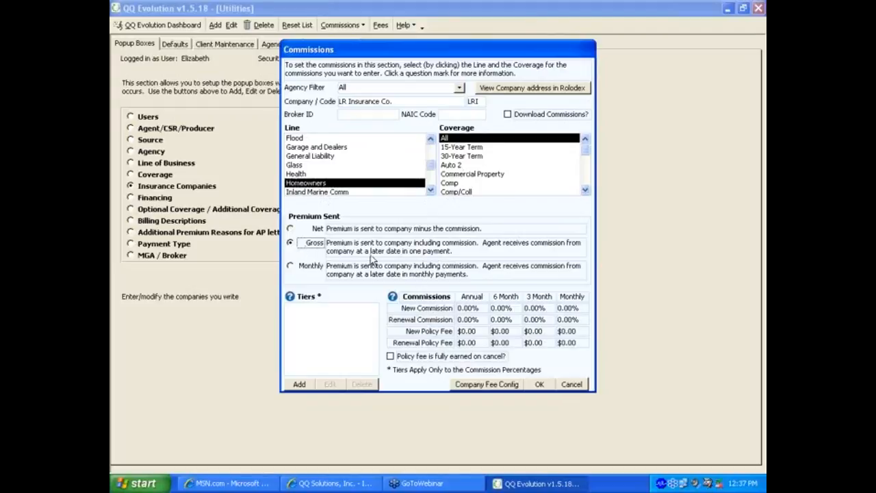
{"action": "left_click", "coordinate": [459, 310]}
{"action": "type", "text": "20"}
{"action": "key", "text": "Tab"}
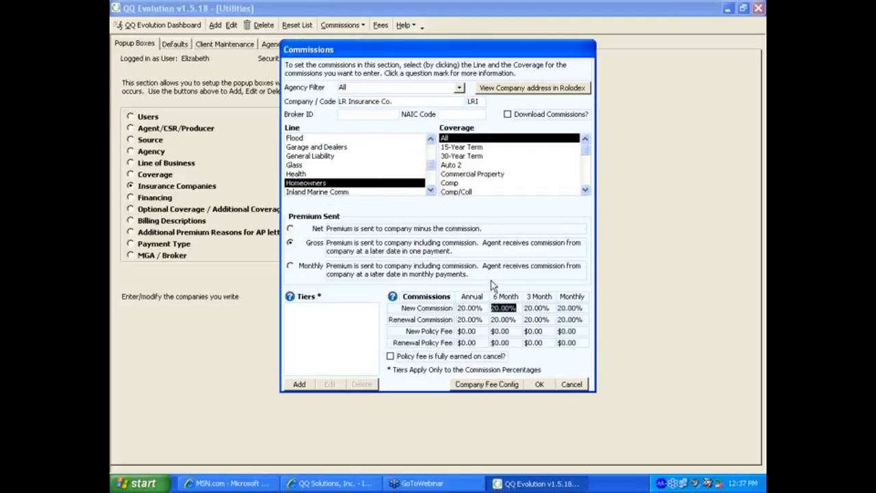
{"action": "key", "text": "Tab"}
{"action": "key", "text": "Tab"}
{"action": "left_click", "coordinate": [539, 384]}
Step: Create a company fee named 'Webinar Fee' with a flat $2.00 default amount
{"action": "left_click", "coordinate": [180, 191]}
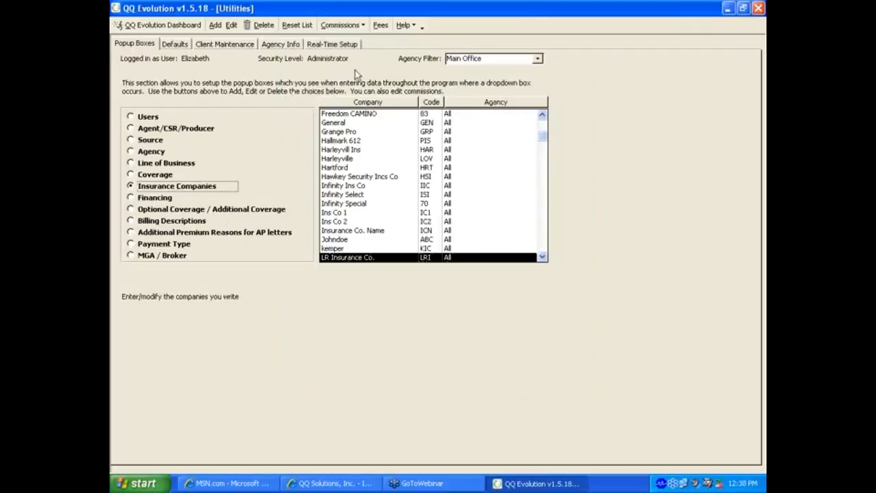
{"action": "left_click", "coordinate": [381, 25]}
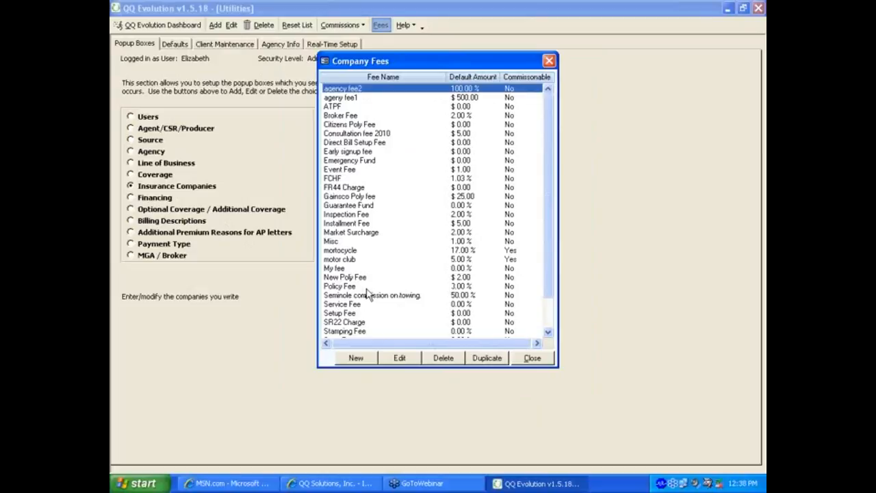
{"action": "scroll", "coordinate": [368, 293], "scroll_direction": "down", "scroll_amount": 2}
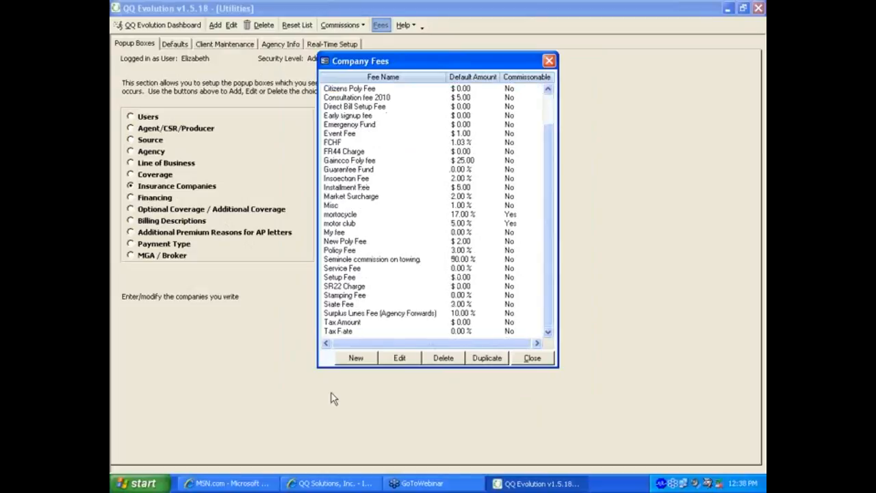
{"action": "left_click", "coordinate": [355, 358]}
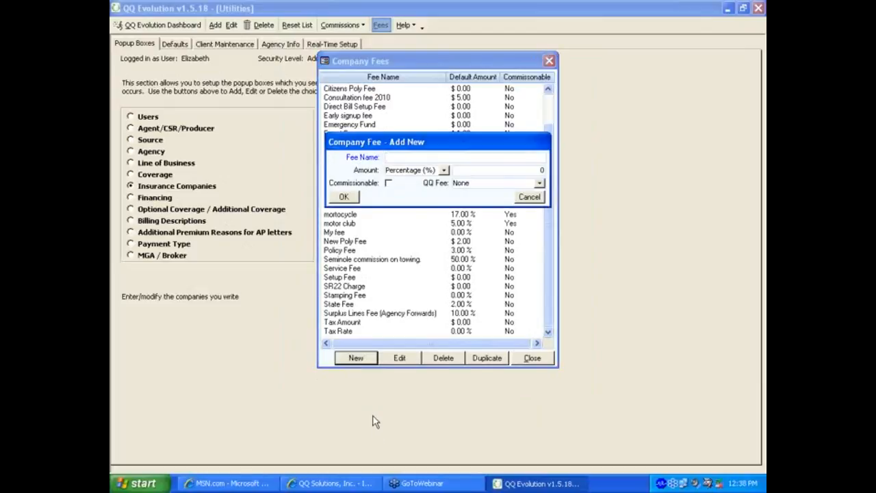
{"action": "type", "text": "Webinar Fee"}
{"action": "left_click", "coordinate": [444, 170]}
{"action": "left_click", "coordinate": [410, 189]}
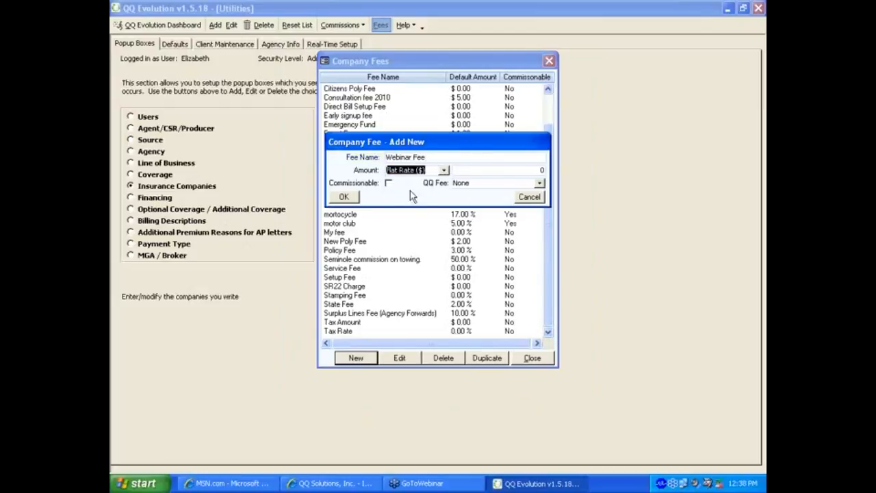
{"action": "left_click", "coordinate": [540, 169]}
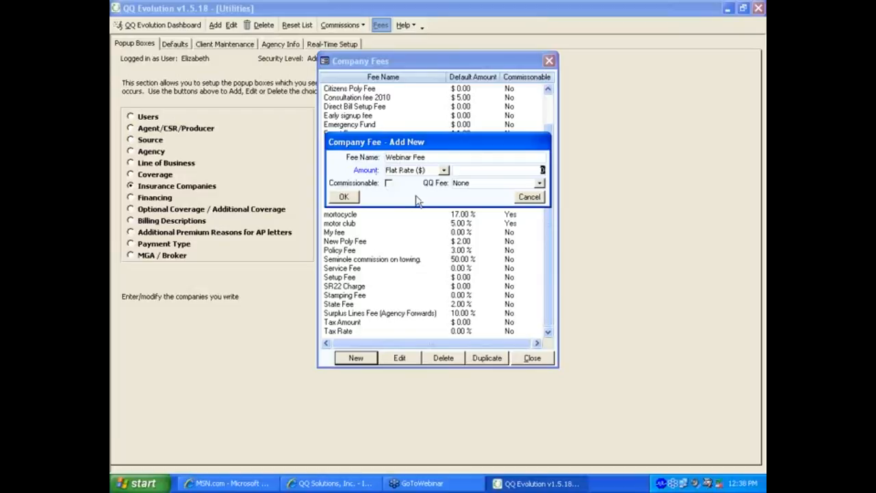
{"action": "type", "text": "2.00"}
{"action": "left_click", "coordinate": [344, 196]}
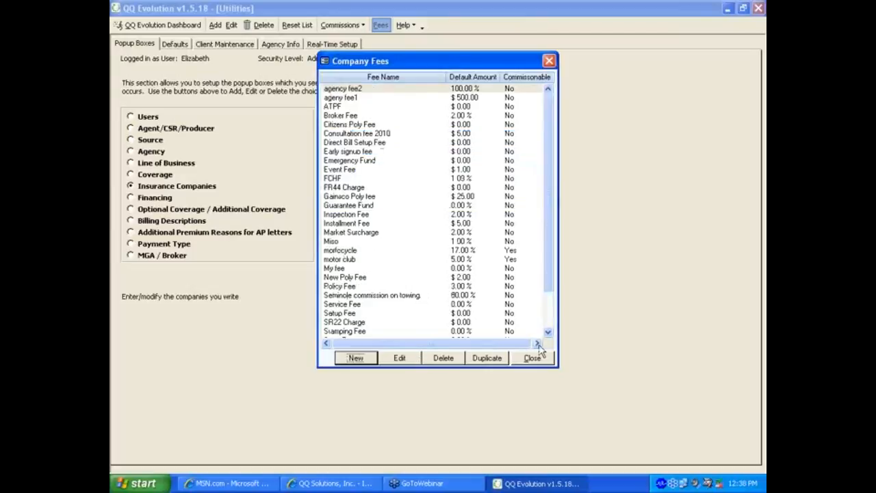
Step: Locate the new Webinar Fee in the Company Fees list, then close the list
{"action": "left_click", "coordinate": [546, 320]}
{"action": "left_click", "coordinate": [346, 335]}
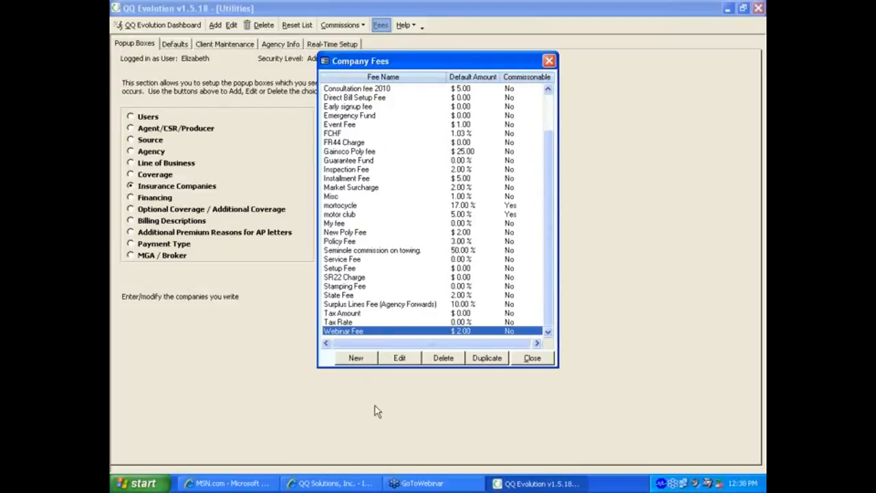
{"action": "left_click", "coordinate": [524, 358]}
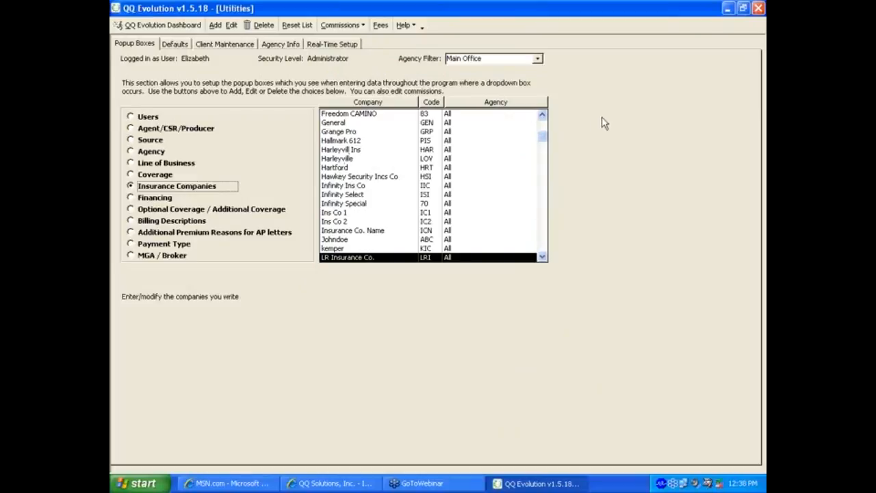
Step: Open Citizens' Auto commissions and add a 2000 premium break, creating Tier 1 and Tier 2
{"action": "left_click", "coordinate": [543, 126]}
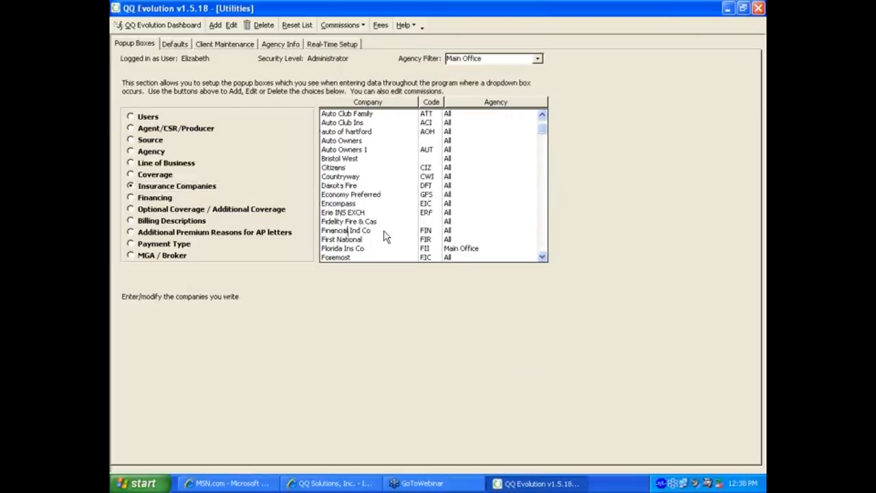
{"action": "double_click", "coordinate": [353, 167]}
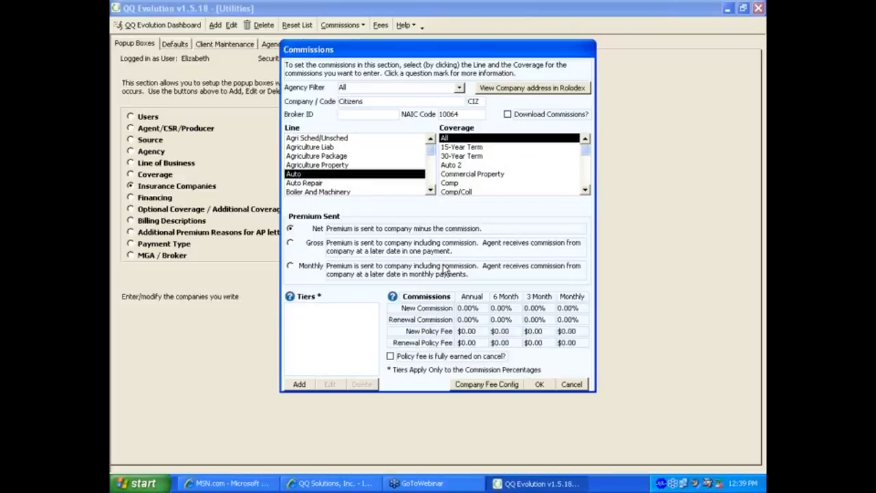
{"action": "left_click", "coordinate": [301, 385]}
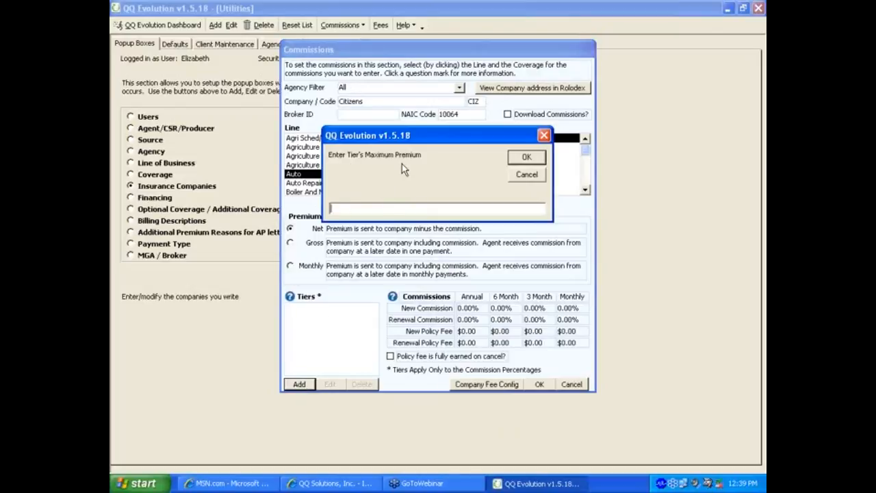
{"action": "type", "text": "2000"}
{"action": "left_click", "coordinate": [523, 157]}
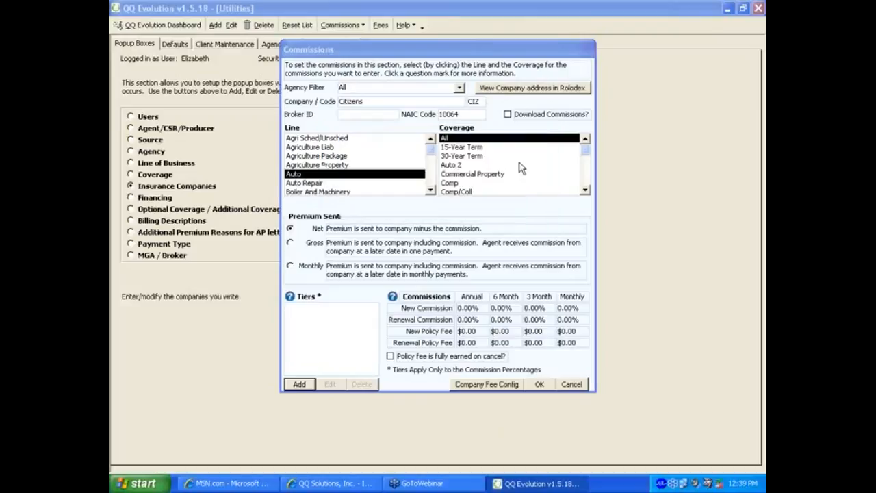
Step: Set Tier 1 commissions to 20% for all terms and add a 5000 premium tier break
{"action": "left_click", "coordinate": [459, 309]}
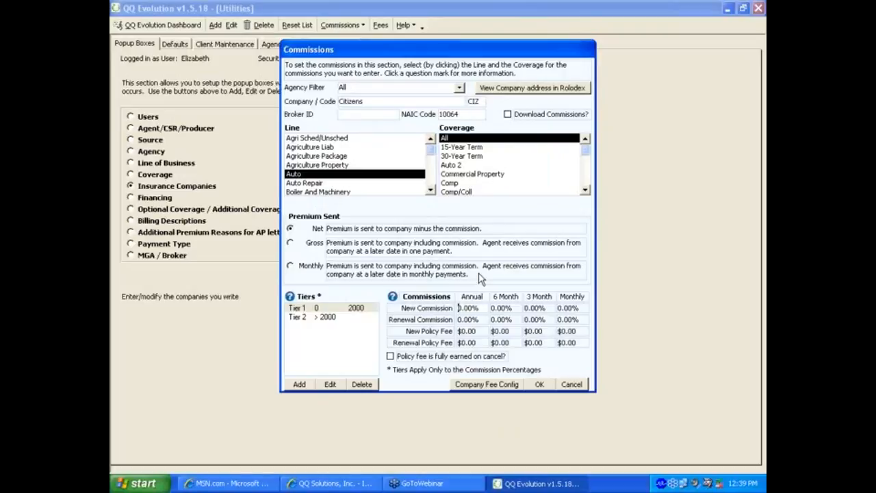
{"action": "type", "text": "2"}
{"action": "key", "text": "Tab"}
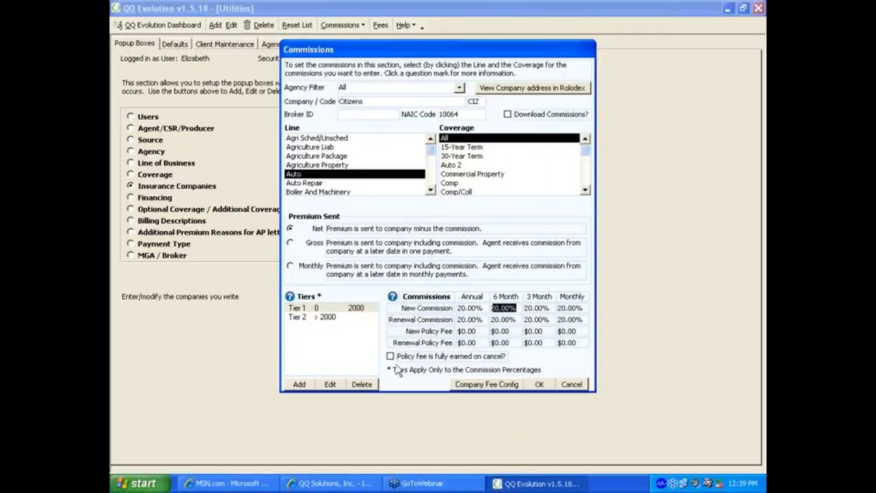
{"action": "left_click", "coordinate": [301, 385]}
{"action": "type", "text": "5"}
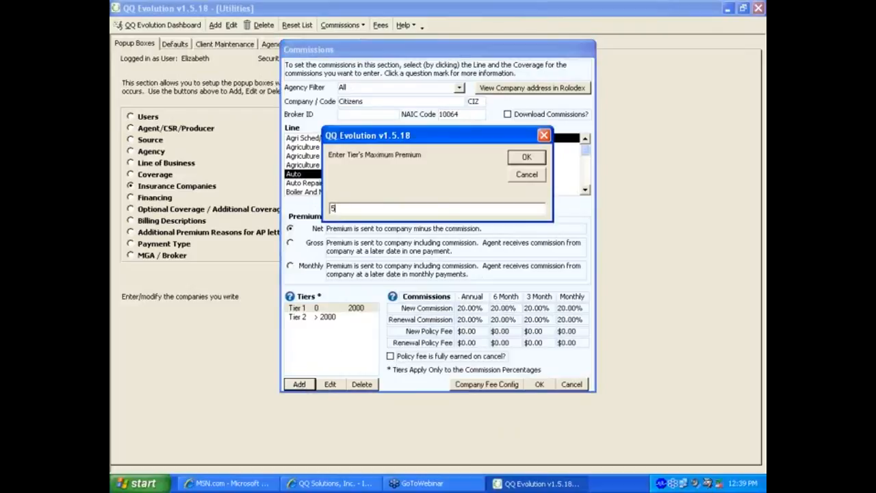
{"action": "type", "text": "000"}
{"action": "left_click", "coordinate": [526, 158]}
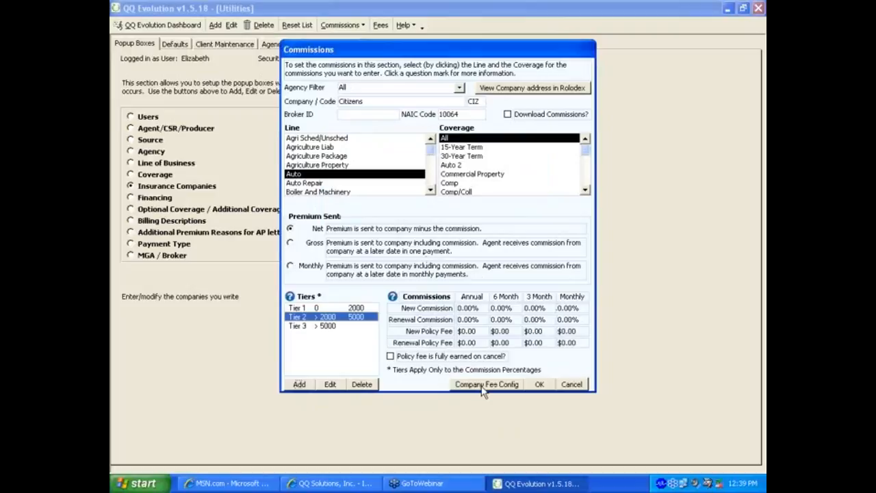
Step: Set Tier 2 (2000–5000) commissions to 30% for all terms, review both tiers, and save
{"action": "left_click", "coordinate": [462, 308]}
{"action": "type", "text": "30"}
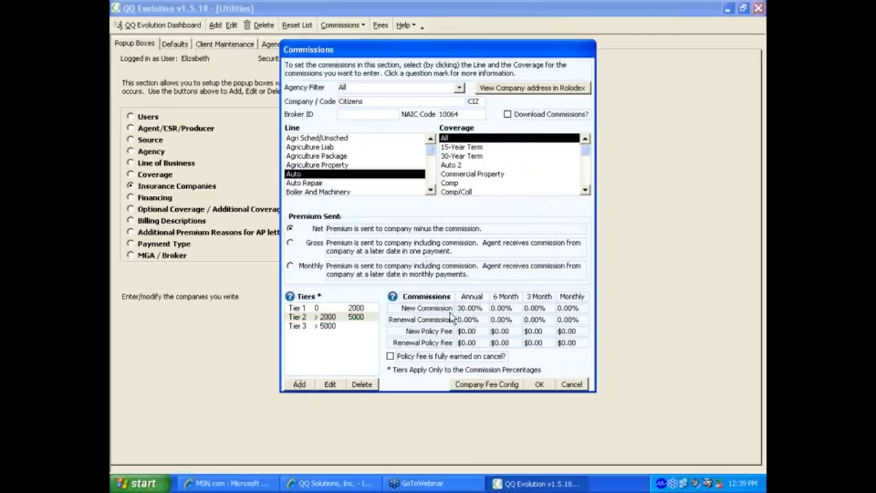
{"action": "key", "text": "Tab"}
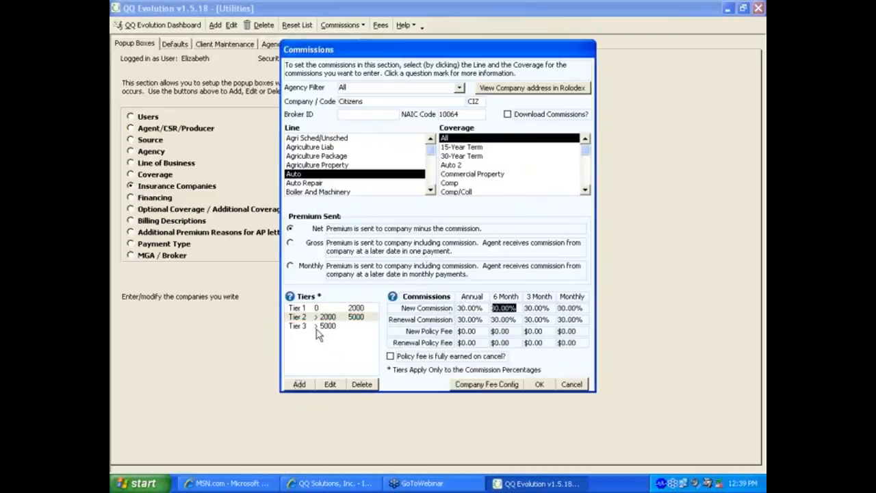
{"action": "left_click", "coordinate": [330, 310]}
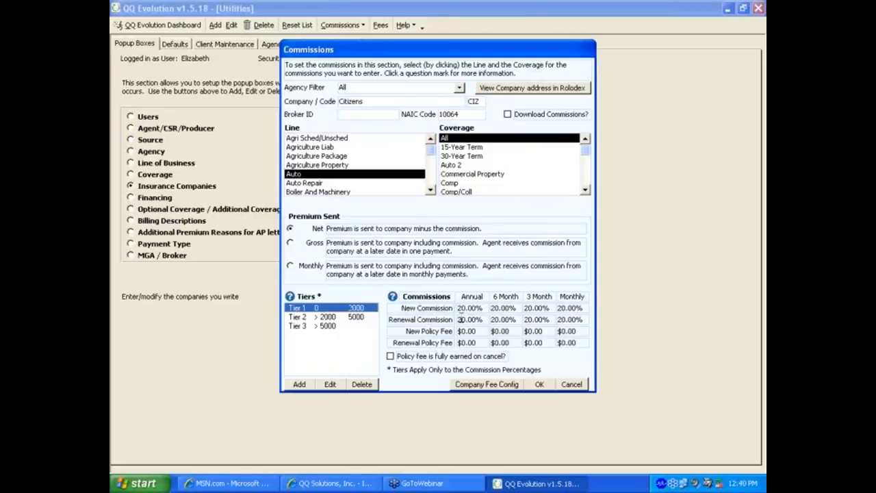
{"action": "left_click", "coordinate": [330, 318]}
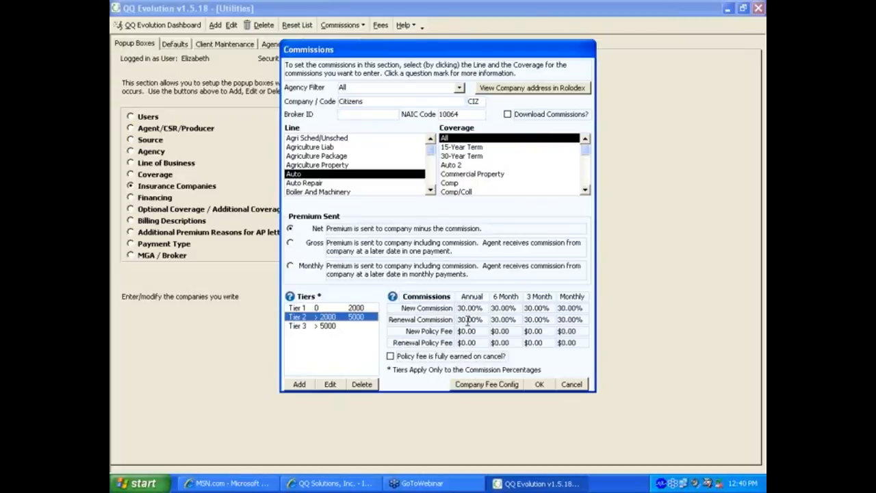
{"action": "left_click", "coordinate": [538, 384]}
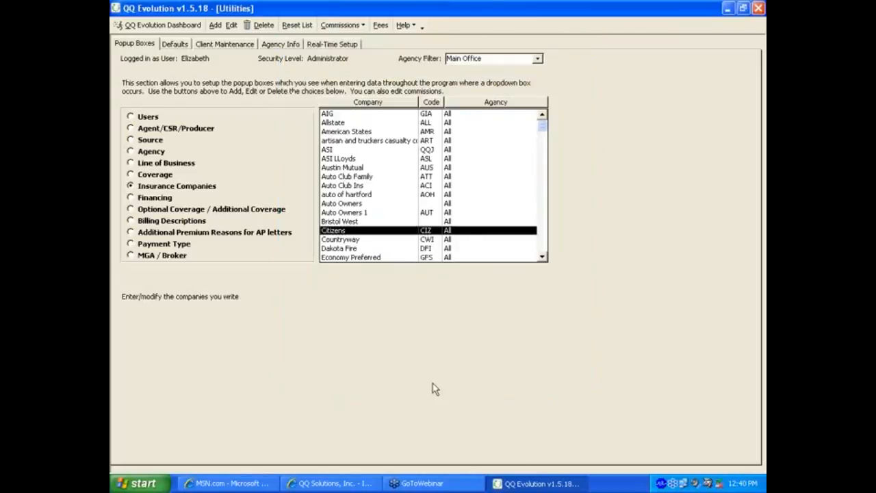
Step: View Webinar Broker's companies under MGA / Broker and open Auto Club Ins commissions without saving
{"action": "left_click", "coordinate": [166, 255]}
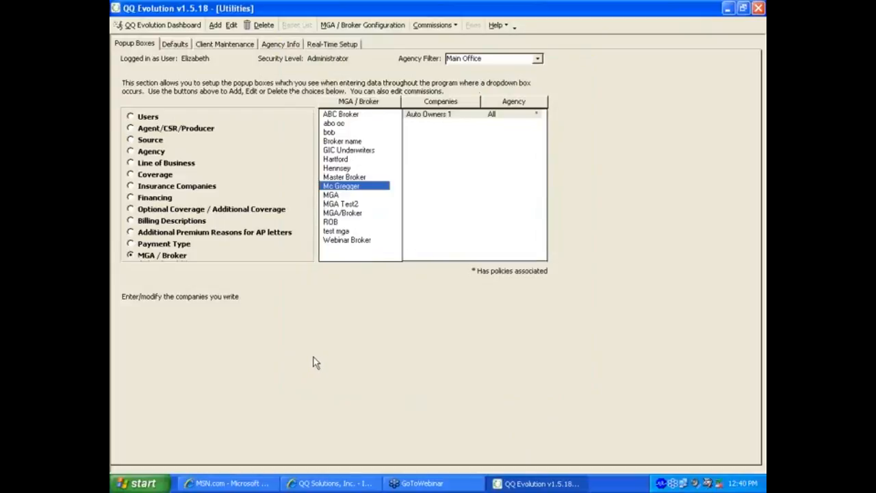
{"action": "left_click", "coordinate": [354, 243]}
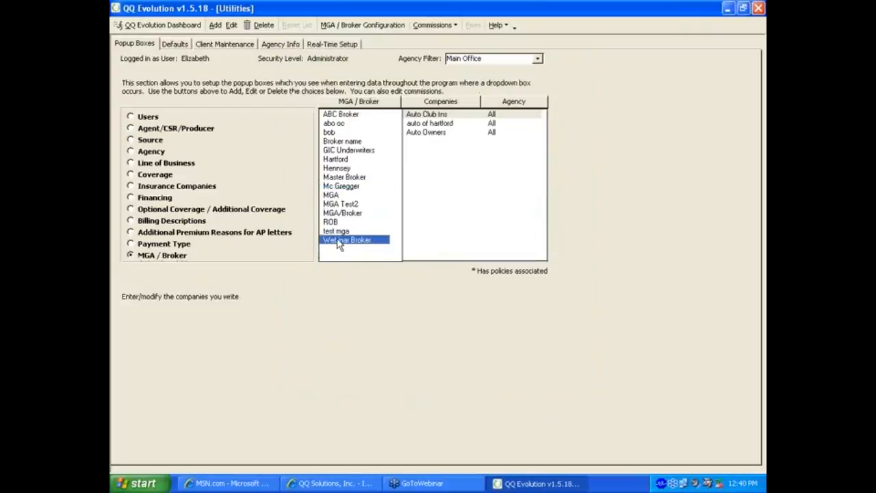
{"action": "left_click", "coordinate": [429, 114]}
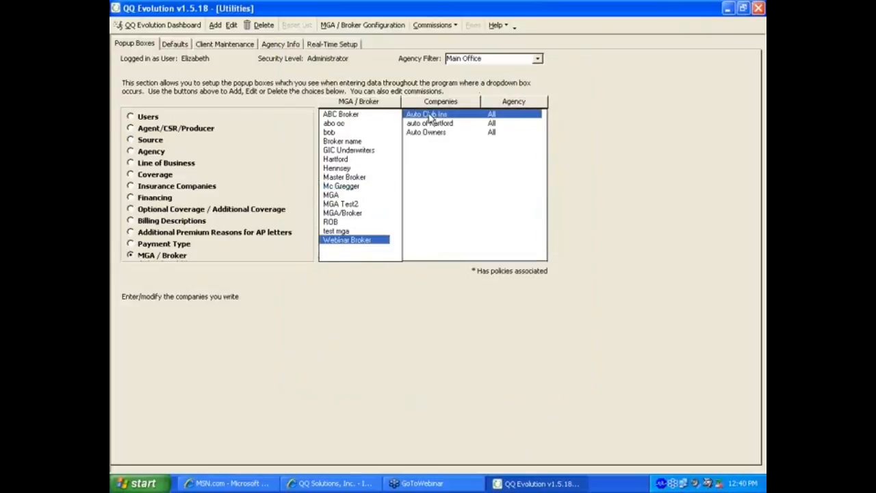
{"action": "double_click", "coordinate": [435, 116]}
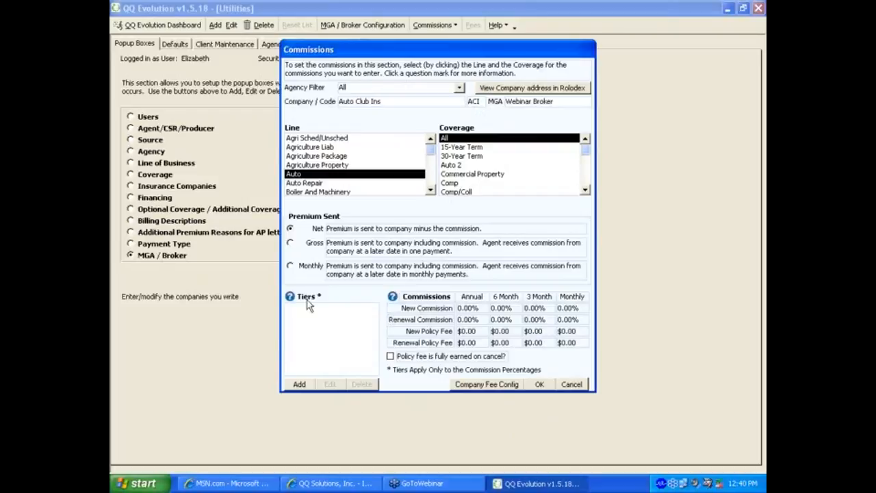
{"action": "left_click", "coordinate": [572, 384]}
{"action": "left_click", "coordinate": [175, 44]}
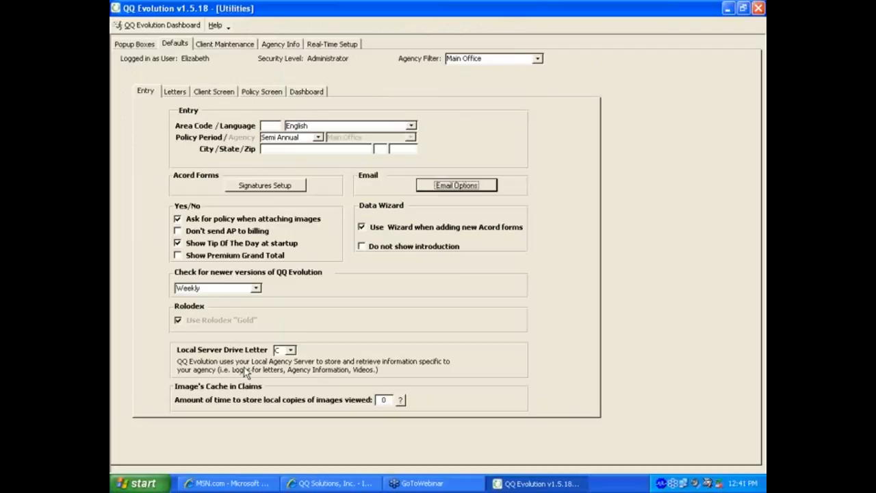
Step: Open Signatures Setup under Acord Forms, showing an empty signature list
{"action": "left_click", "coordinate": [262, 188]}
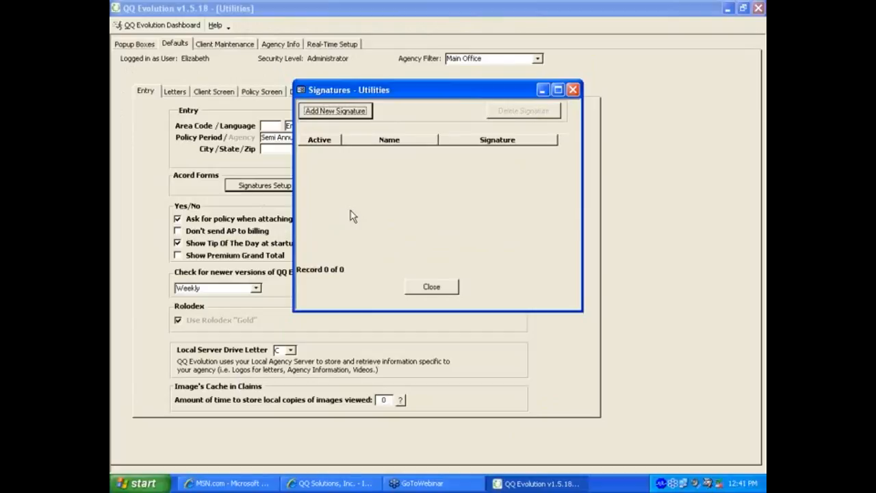
{"action": "left_click", "coordinate": [342, 110]}
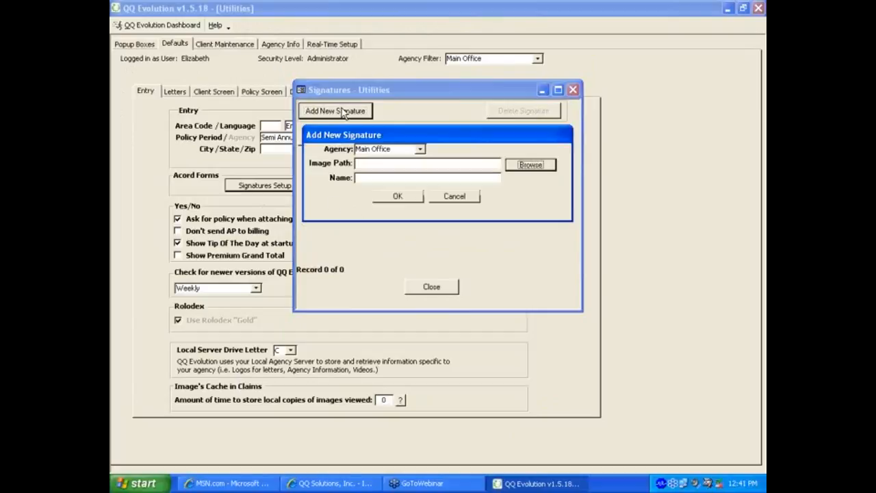
{"action": "left_click", "coordinate": [531, 165]}
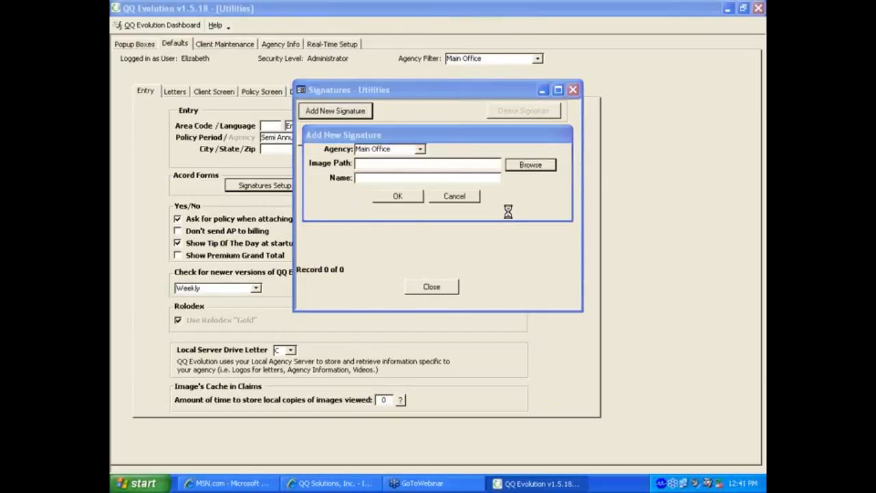
{"action": "left_click", "coordinate": [401, 214]}
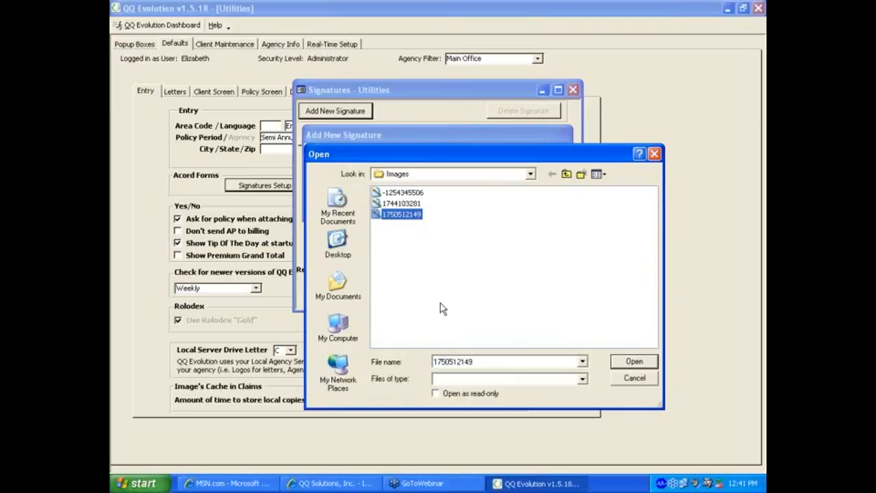
{"action": "left_click", "coordinate": [620, 365]}
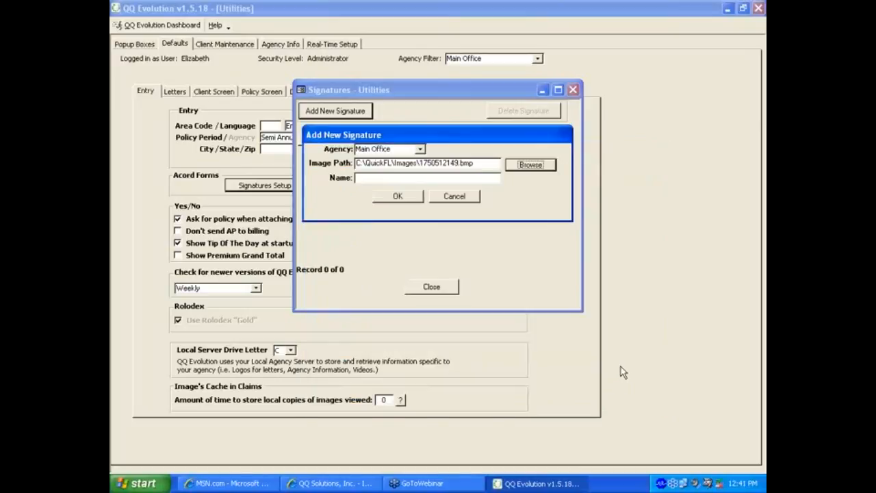
{"action": "left_click", "coordinate": [383, 178]}
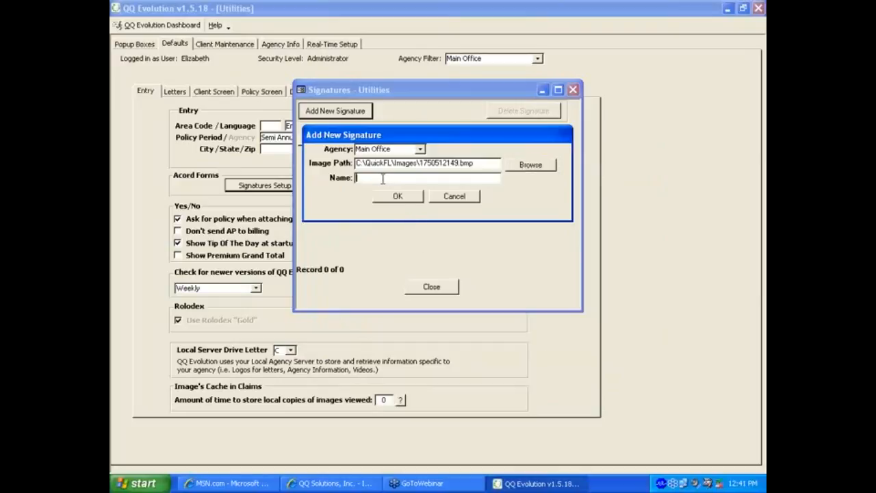
{"action": "type", "text": "Webinar"}
{"action": "left_click", "coordinate": [402, 197]}
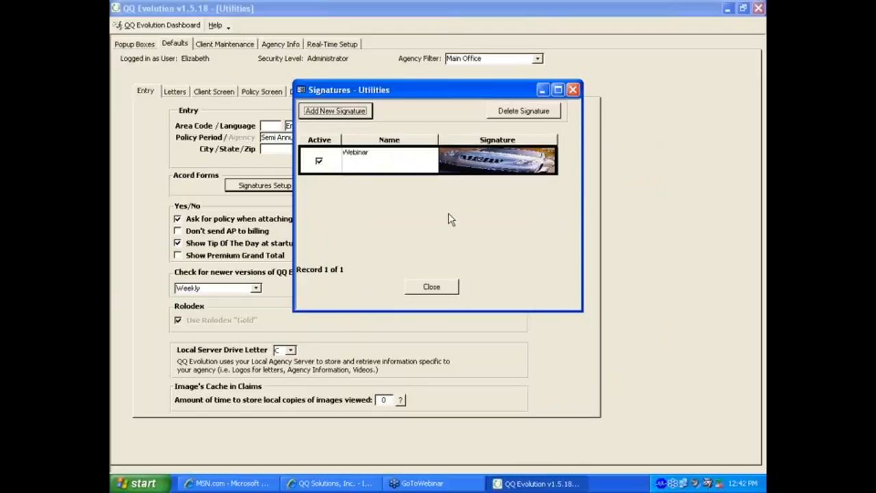
Step: Delete the Webinar signature, confirm the deletion, and close the Signatures window
{"action": "left_click", "coordinate": [319, 163]}
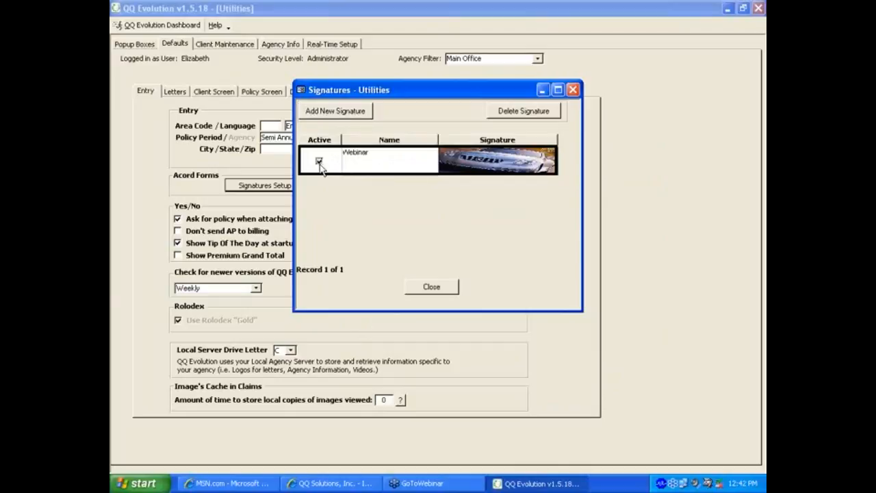
{"action": "left_click", "coordinate": [319, 163]}
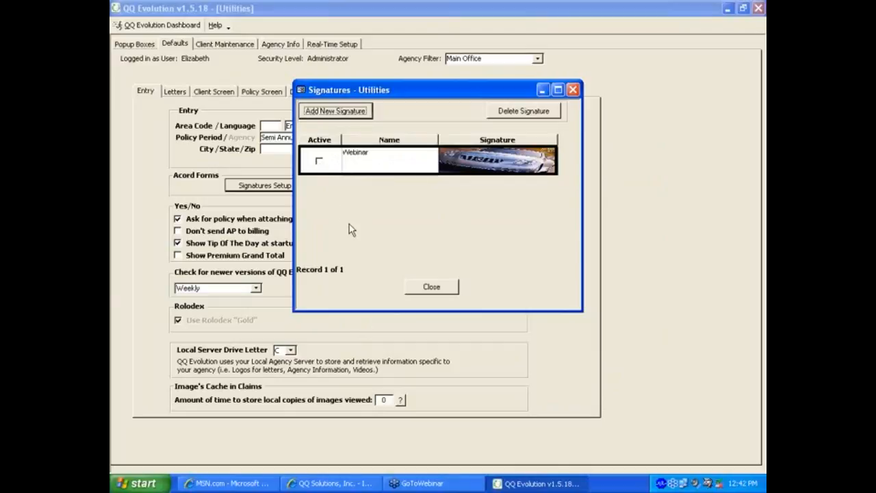
{"action": "left_click", "coordinate": [319, 162]}
{"action": "left_click", "coordinate": [541, 112]}
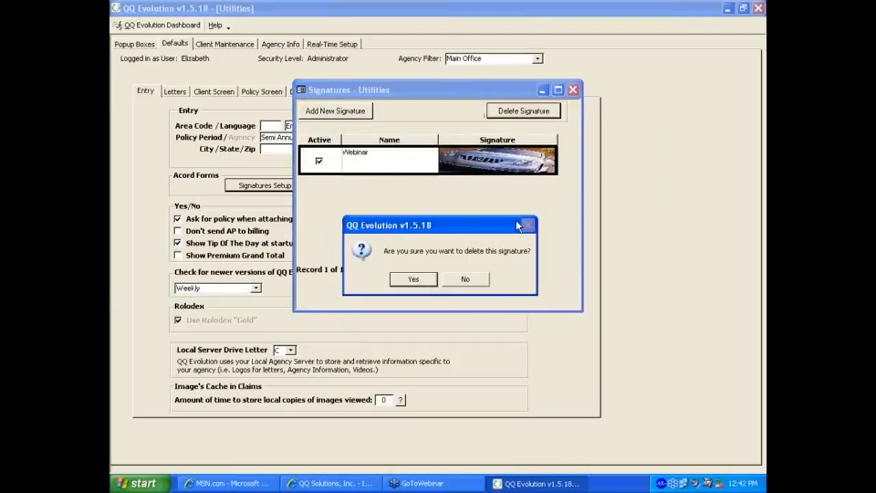
{"action": "left_click", "coordinate": [419, 281]}
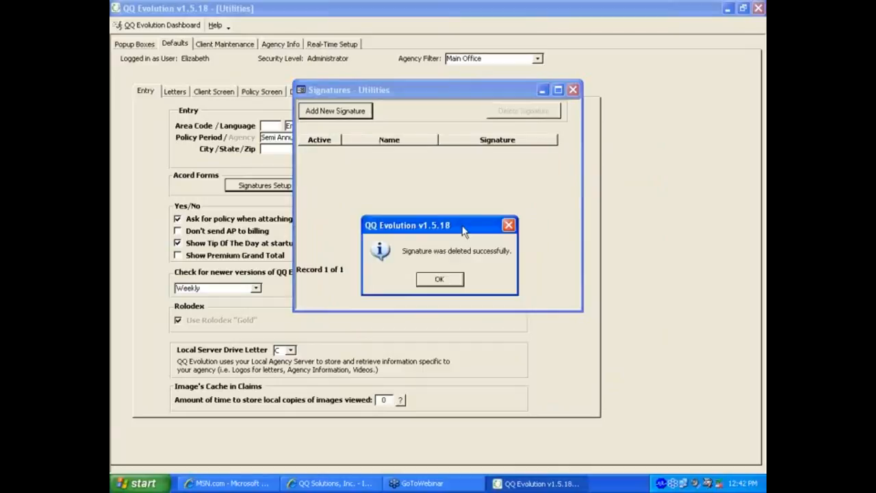
{"action": "left_click", "coordinate": [441, 277]}
{"action": "left_click", "coordinate": [431, 287]}
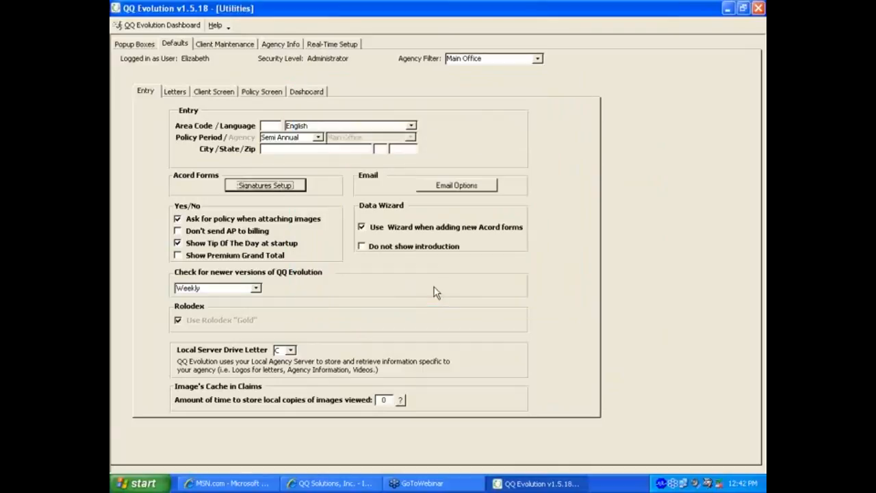
Step: Enable Print/Email/Fax, Outlook emailing and the email signature, and keep update checks Weekly
{"action": "left_click", "coordinate": [441, 190]}
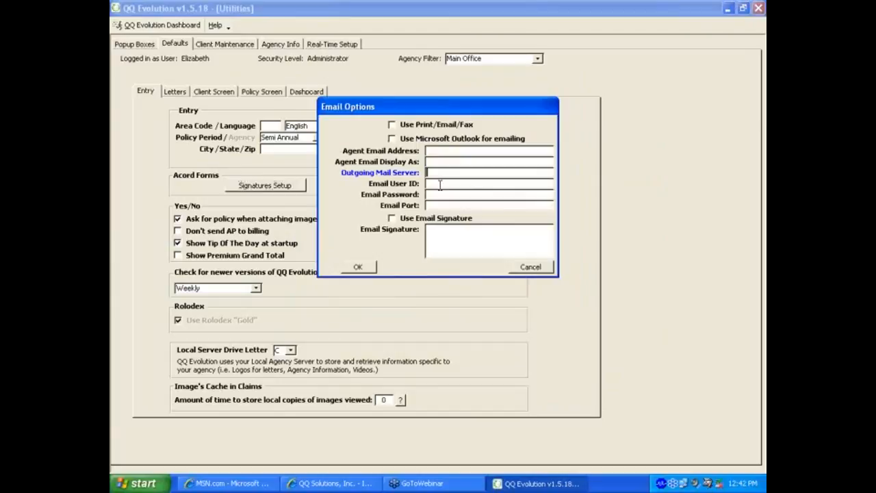
{"action": "left_click", "coordinate": [392, 125]}
{"action": "left_click", "coordinate": [391, 140]}
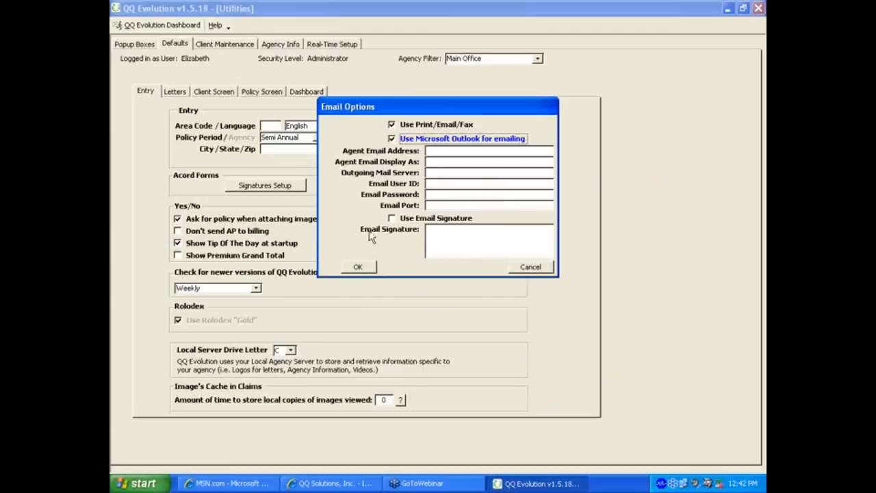
{"action": "left_click", "coordinate": [392, 219]}
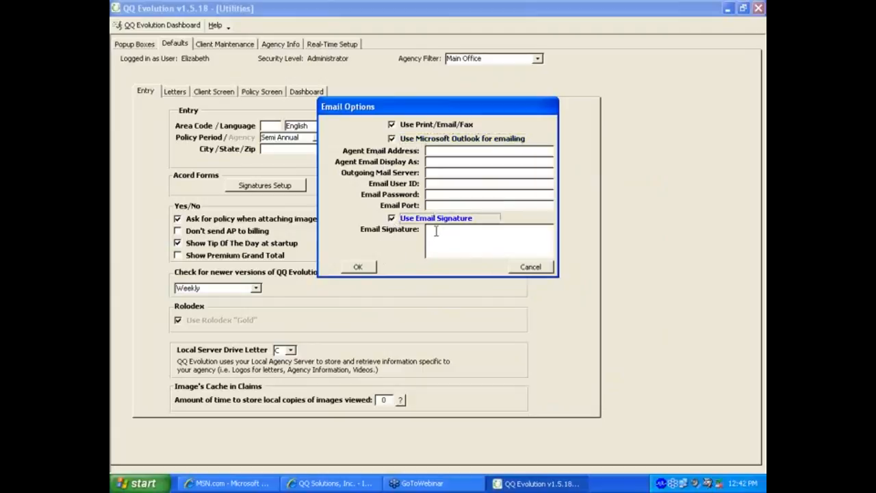
{"action": "left_click", "coordinate": [357, 267]}
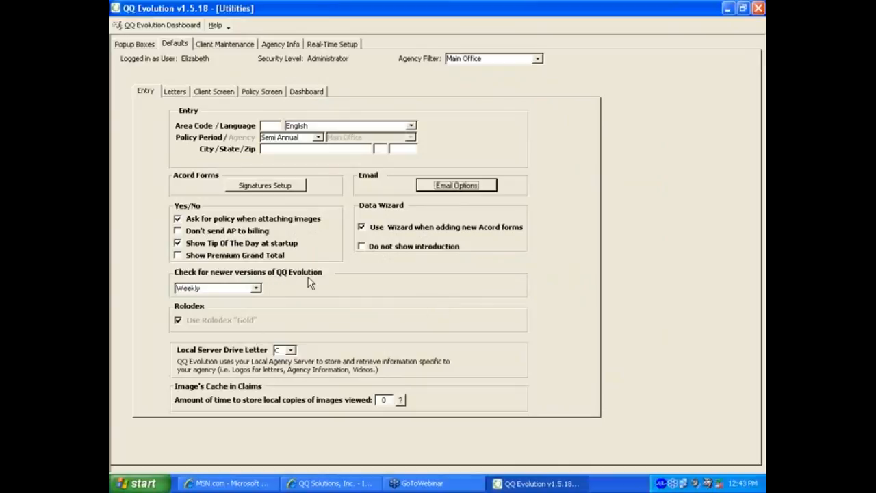
{"action": "left_click", "coordinate": [255, 289]}
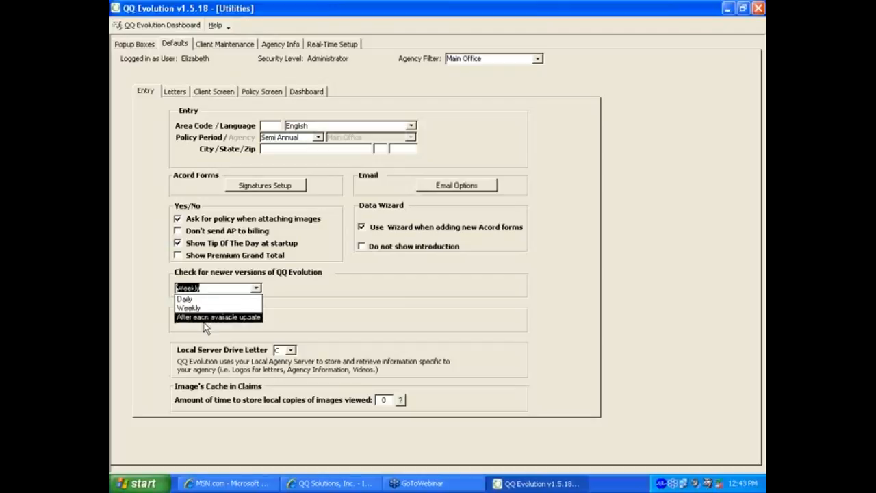
{"action": "left_click", "coordinate": [315, 313]}
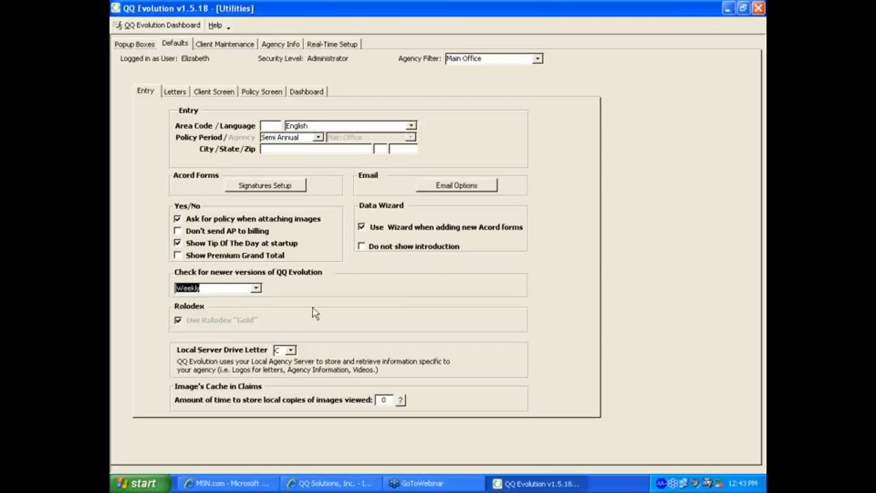
Step: In Letters defaults, choose Downpayment.RTF as down payment receipt and enter 50 as the AP threshold
{"action": "left_click", "coordinate": [176, 92]}
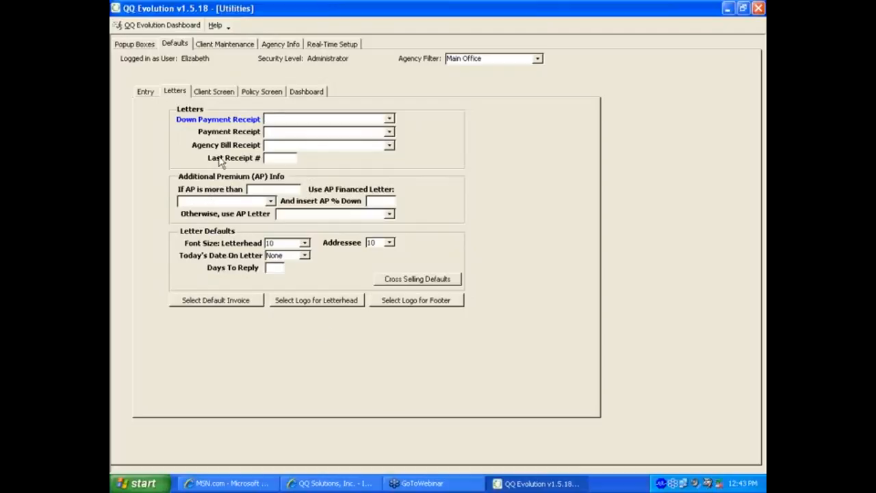
{"action": "left_click", "coordinate": [389, 120]}
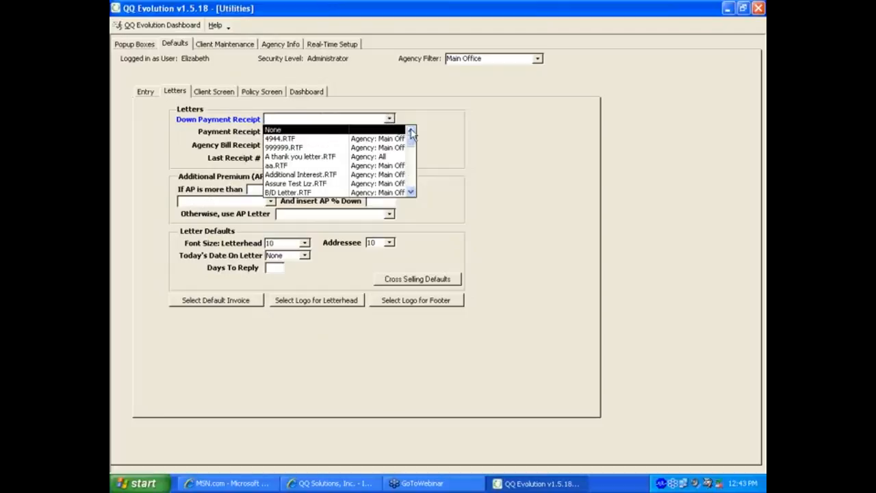
{"action": "scroll", "coordinate": [417, 181], "scroll_direction": "down", "scroll_amount": 3}
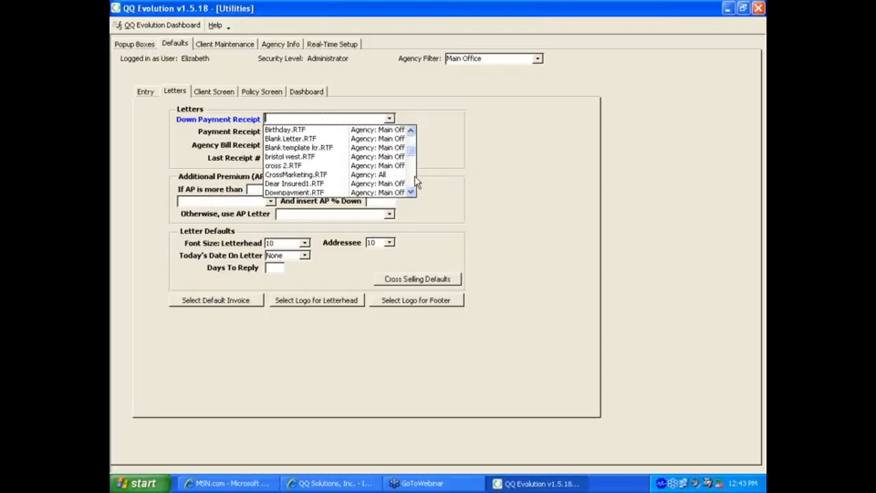
{"action": "left_click", "coordinate": [313, 193]}
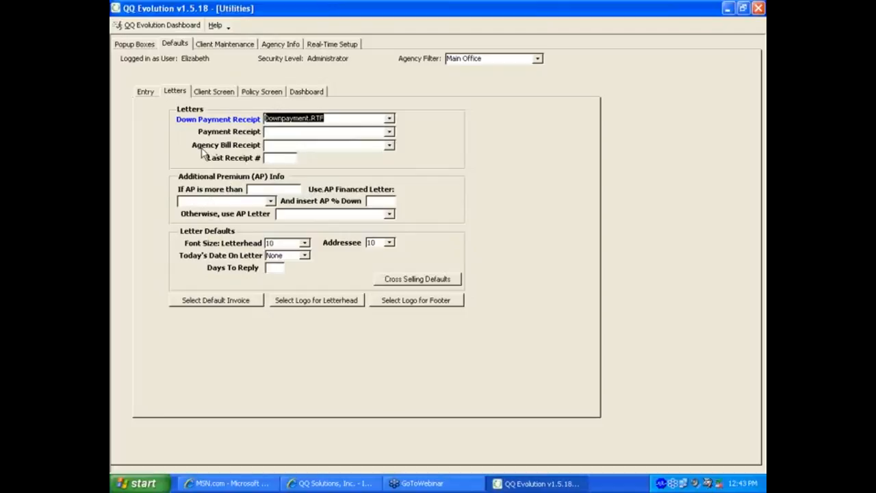
{"action": "left_click", "coordinate": [267, 157]}
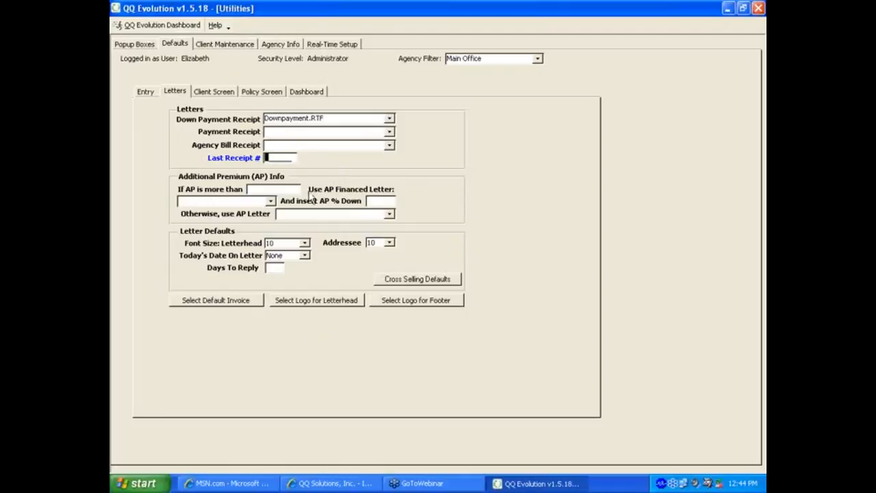
{"action": "key", "text": "Tab"}
{"action": "type", "text": "50"}
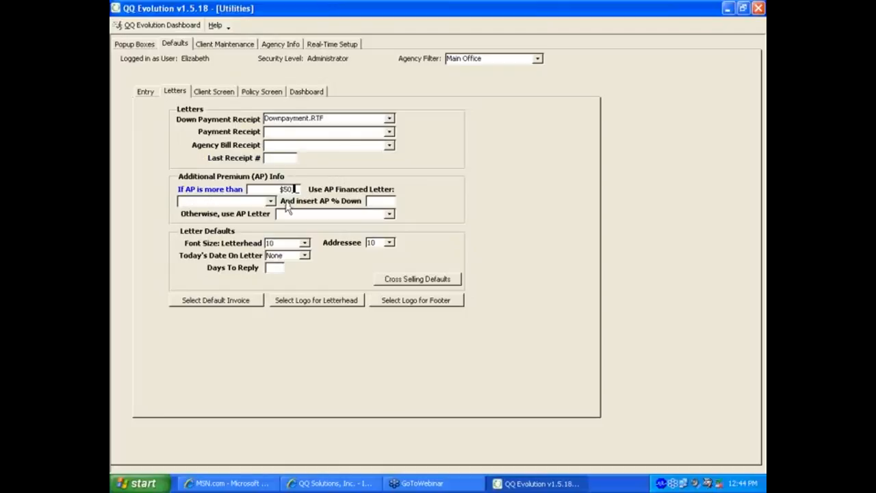
Step: Leave the AP financed letter unset and display the letterhead font size options
{"action": "left_click", "coordinate": [271, 201]}
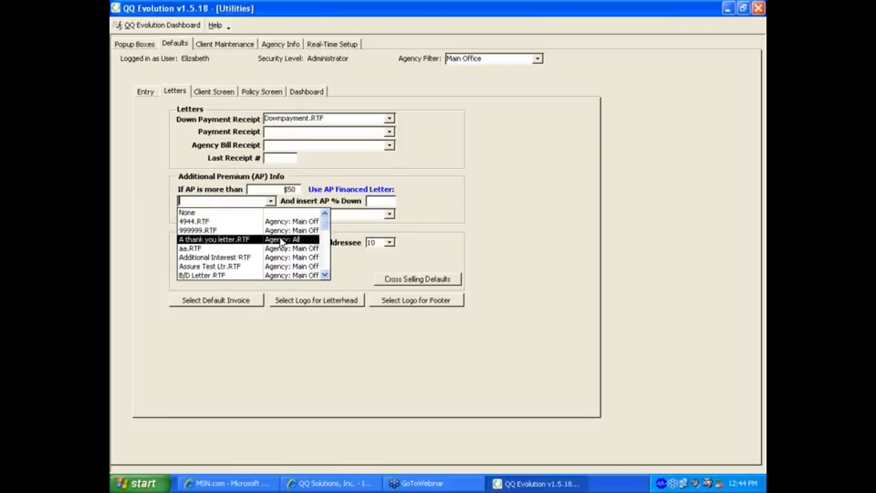
{"action": "left_click", "coordinate": [273, 205]}
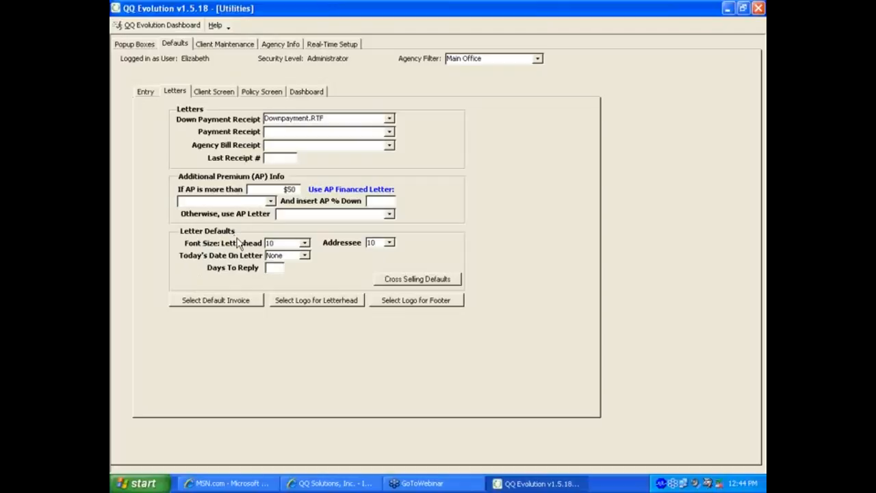
{"action": "left_click", "coordinate": [304, 244]}
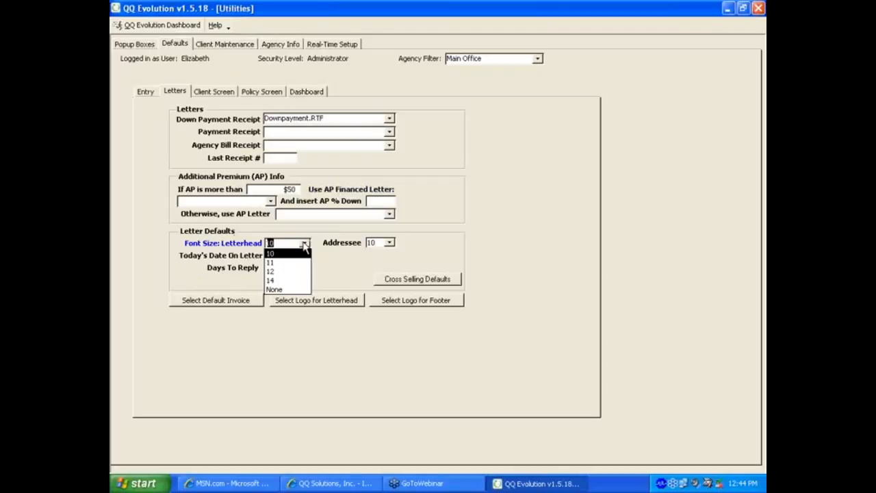
Step: Set the letterhead font size to None and the addressee font size to 12
{"action": "left_click", "coordinate": [276, 290]}
{"action": "left_click", "coordinate": [430, 278]}
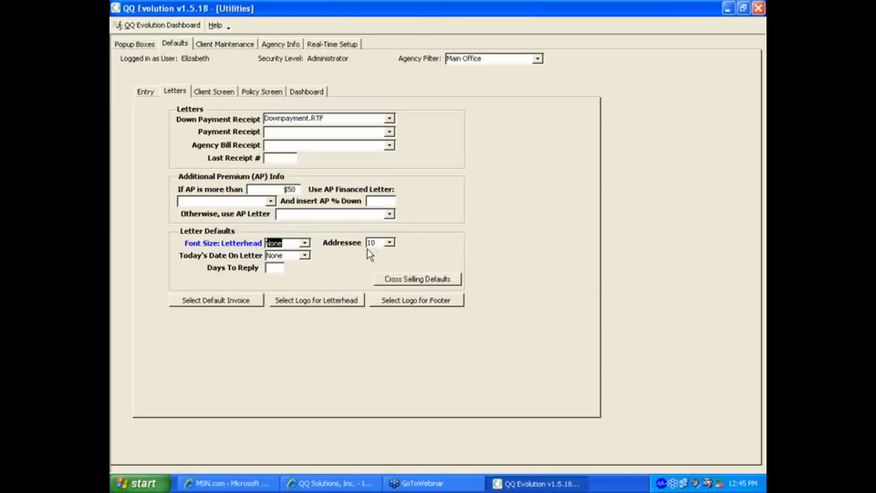
{"action": "left_click", "coordinate": [390, 244]}
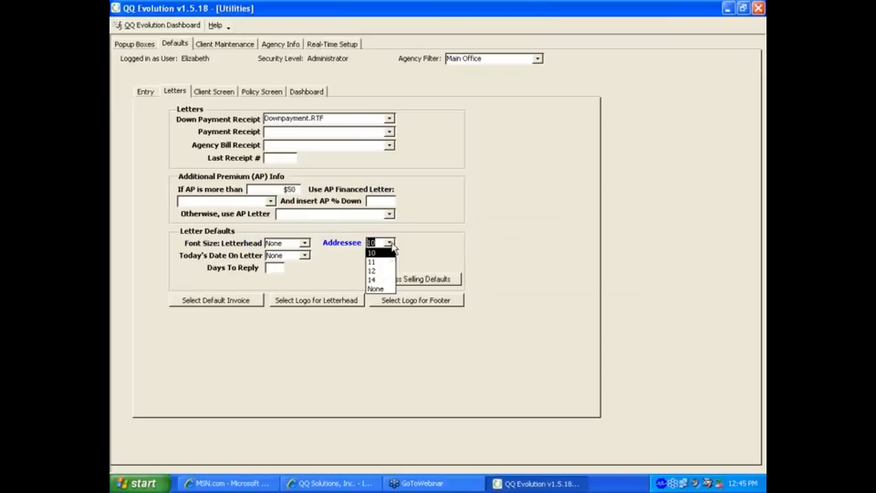
{"action": "left_click", "coordinate": [382, 270]}
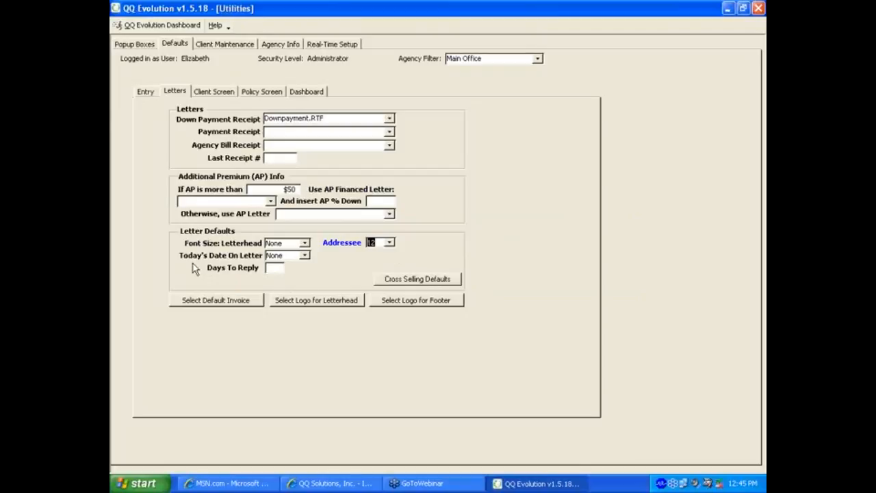
Step: Set today's date on letters to Detailed and bring up the default invoice choices
{"action": "left_click", "coordinate": [305, 256]}
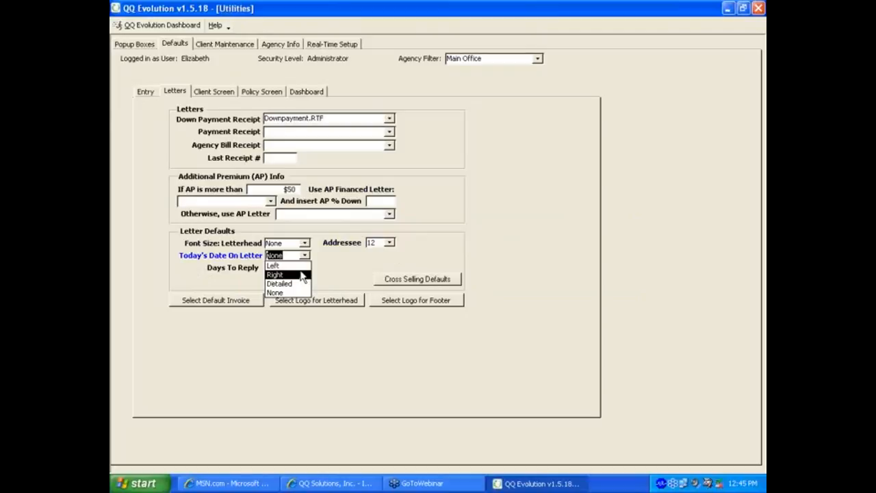
{"action": "left_click", "coordinate": [302, 283]}
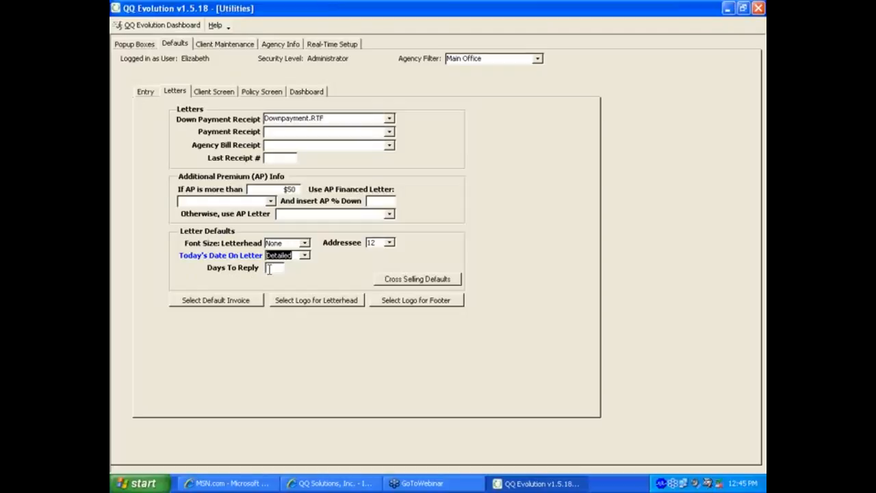
{"action": "left_click", "coordinate": [217, 301]}
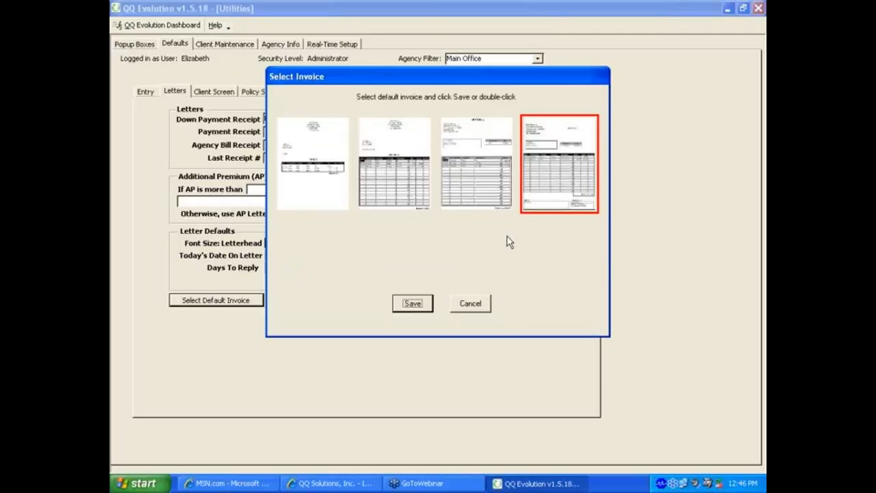
Step: Cancel the Select Invoice dialog, leaving the default invoice unchanged
{"action": "left_click", "coordinate": [470, 303]}
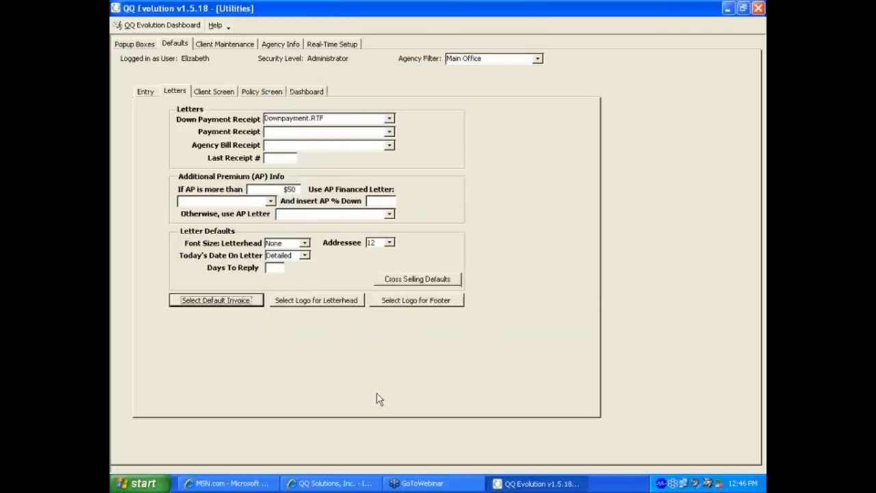
Step: Review the letterhead logo settings and close them without attaching a logo file
{"action": "left_click", "coordinate": [328, 306]}
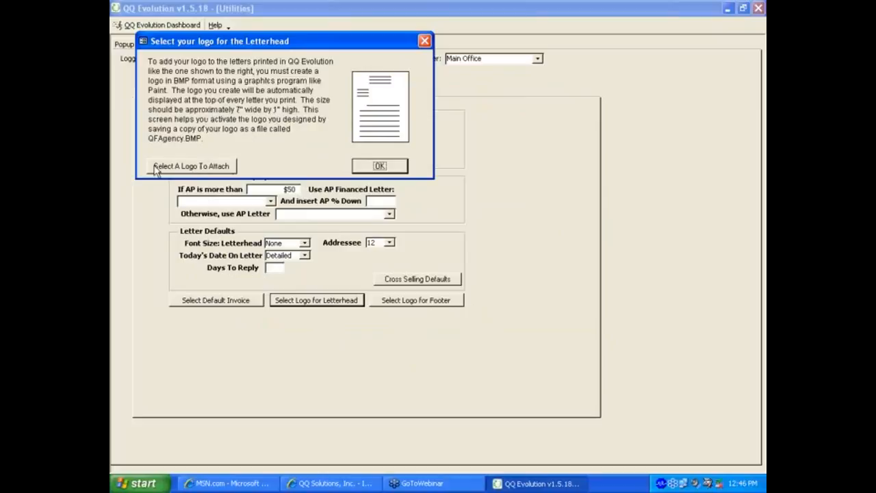
{"action": "left_click", "coordinate": [195, 166]}
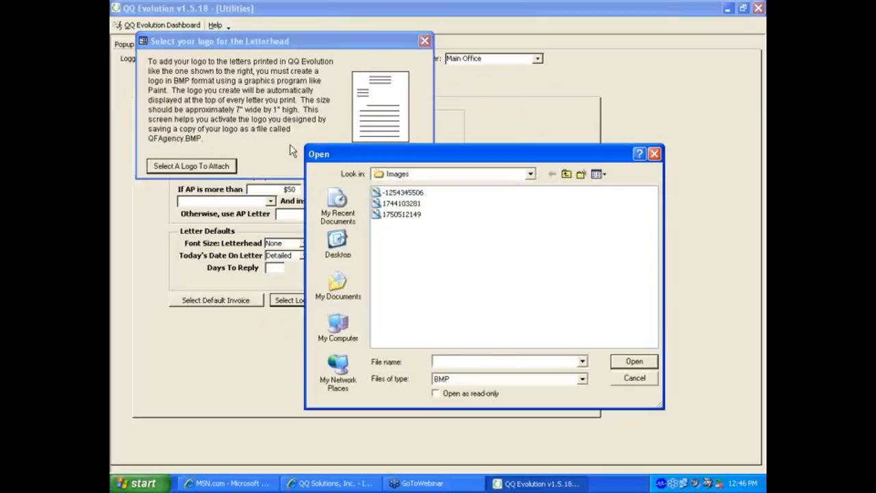
{"action": "left_click", "coordinate": [632, 379]}
{"action": "left_click", "coordinate": [376, 168]}
Step: Leave the footer logo setting unchanged and show the Client Screen defaults
{"action": "left_click", "coordinate": [419, 303]}
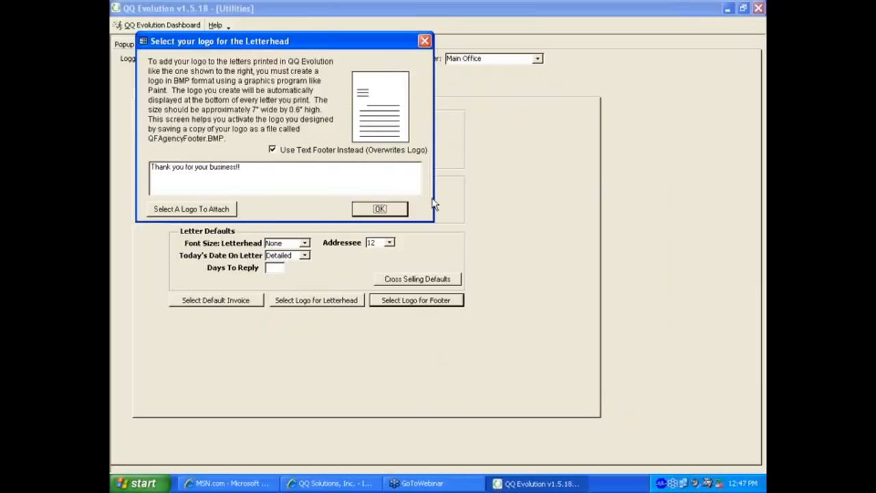
{"action": "left_click", "coordinate": [378, 209]}
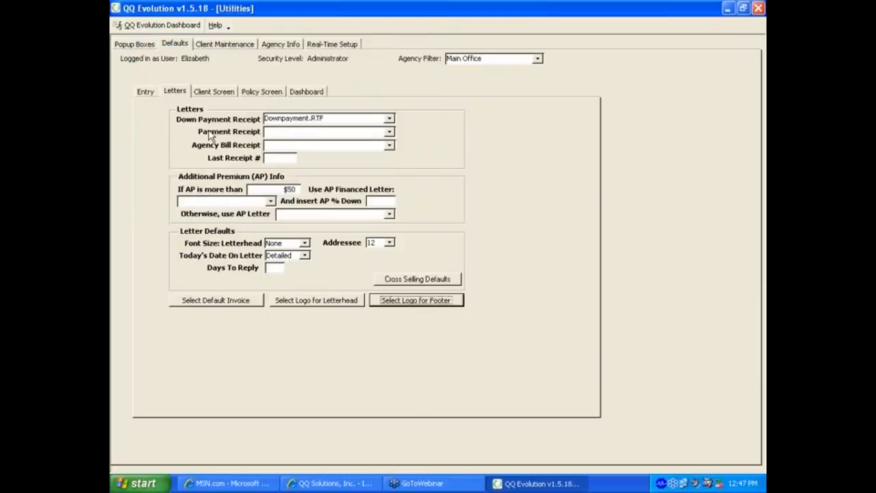
{"action": "left_click", "coordinate": [216, 94]}
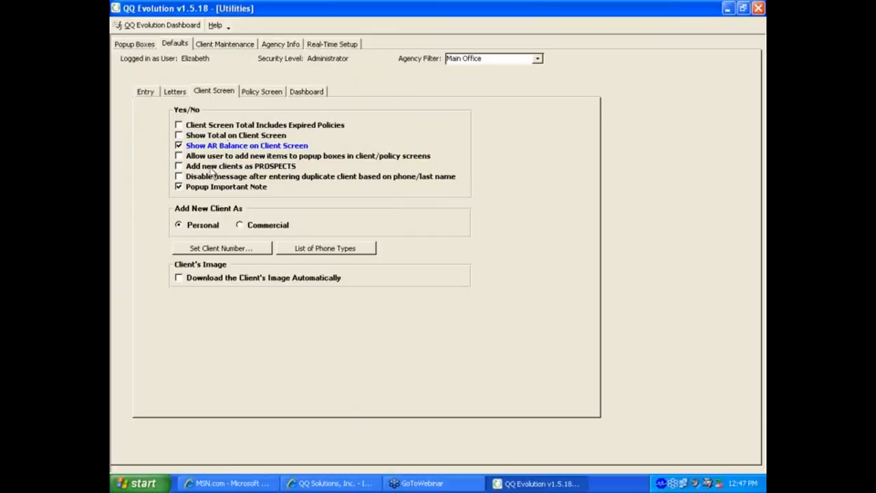
Step: Add new clients as PROSPECTS, keep Personal as default client type, and open Set Client Number
{"action": "left_click", "coordinate": [179, 166]}
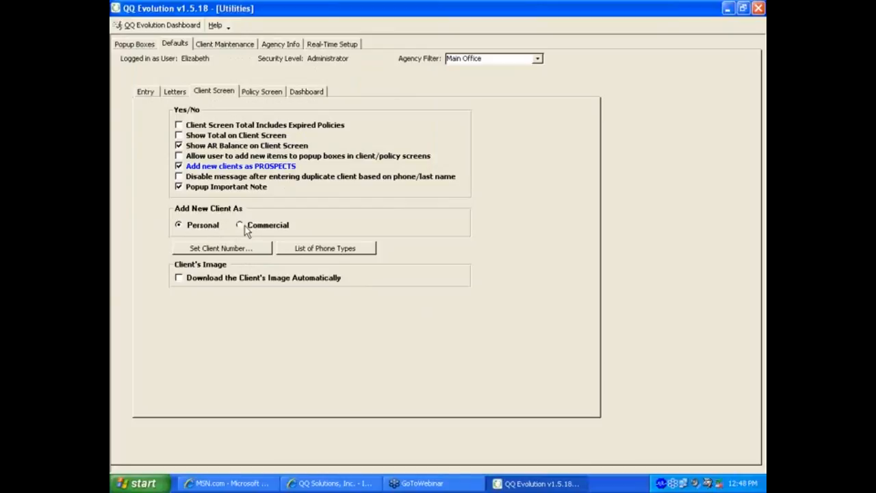
{"action": "left_click", "coordinate": [240, 226]}
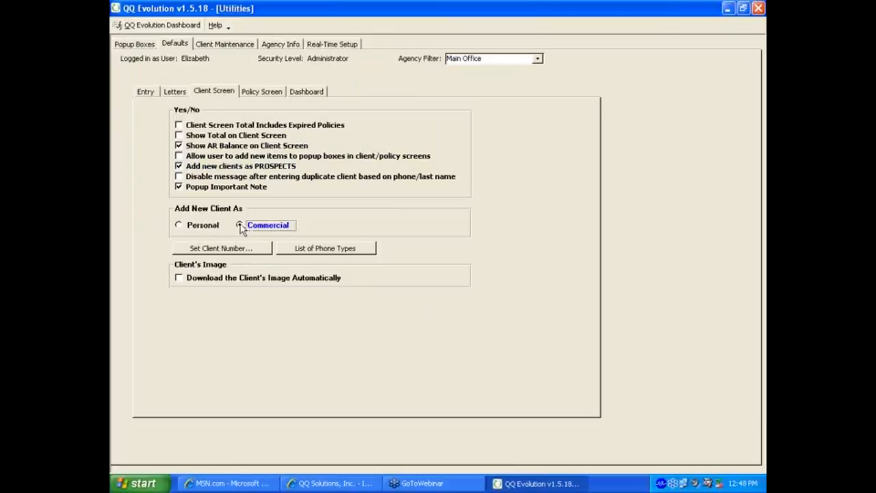
{"action": "left_click", "coordinate": [210, 226]}
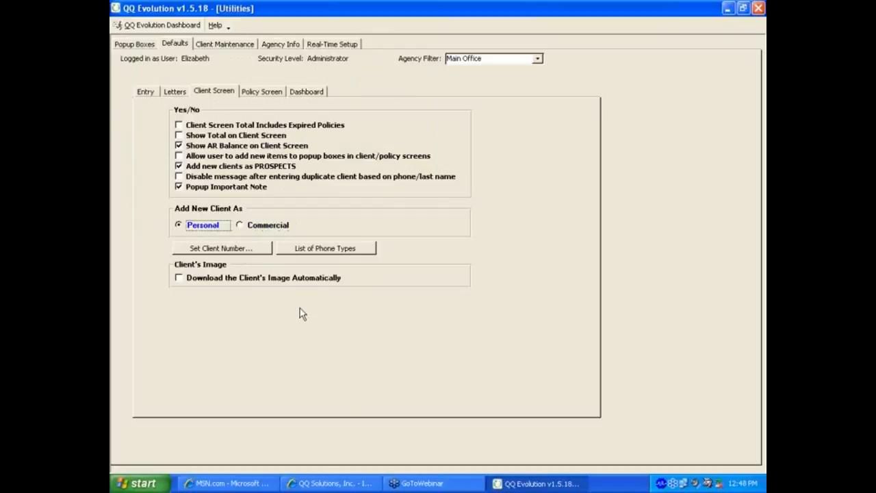
{"action": "left_click", "coordinate": [222, 250]}
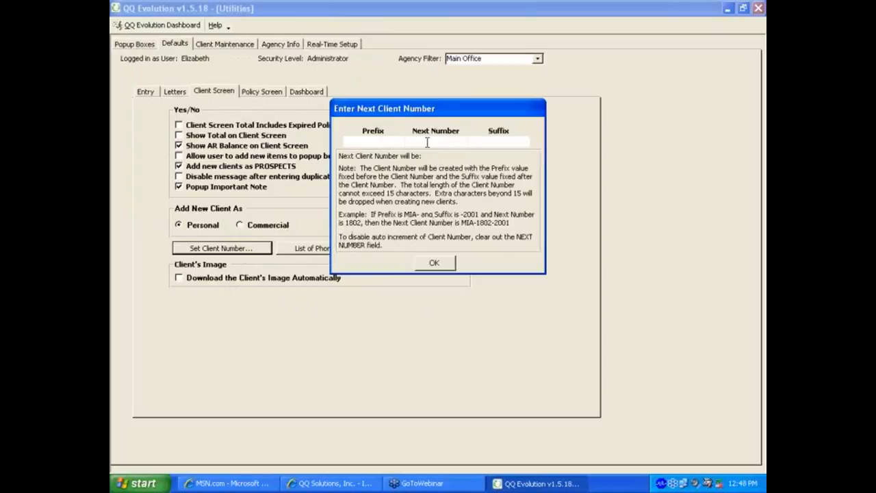
Step: Close the client number window and add 'Skype #' to the list of phone types
{"action": "left_click", "coordinate": [439, 266]}
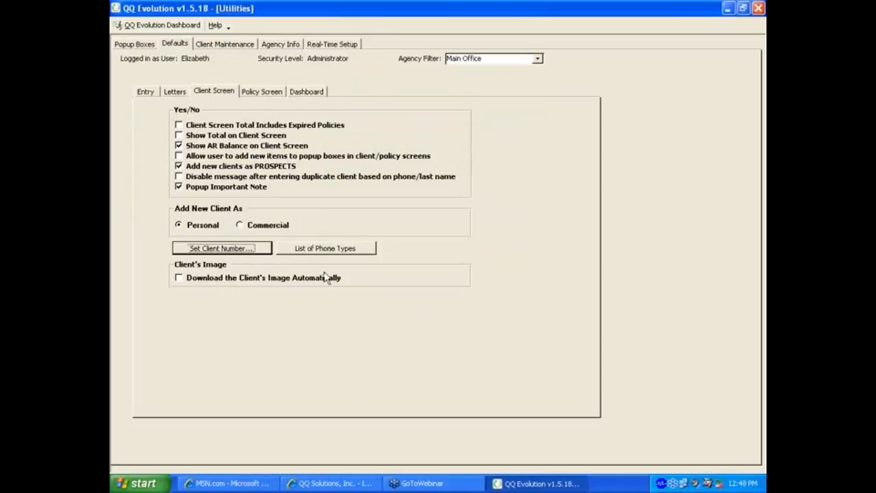
{"action": "left_click", "coordinate": [323, 251]}
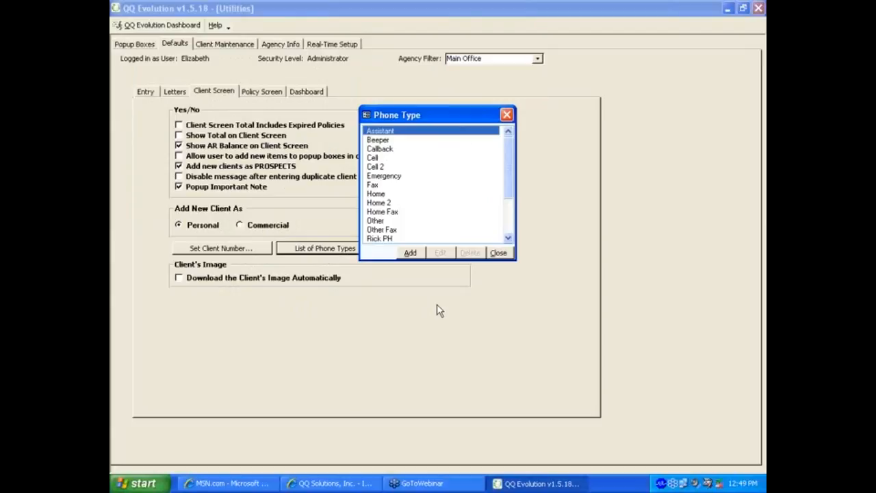
{"action": "left_click", "coordinate": [411, 253]}
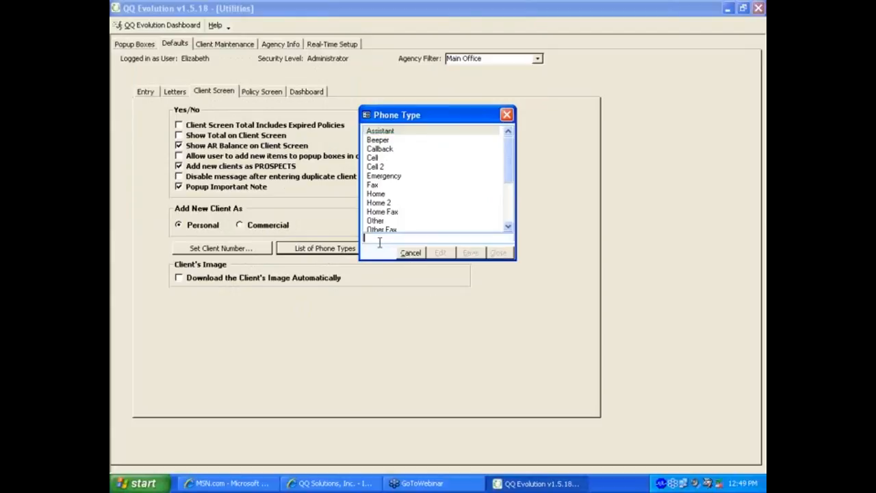
{"action": "type", "text": "Skype #"}
{"action": "left_click", "coordinate": [471, 254]}
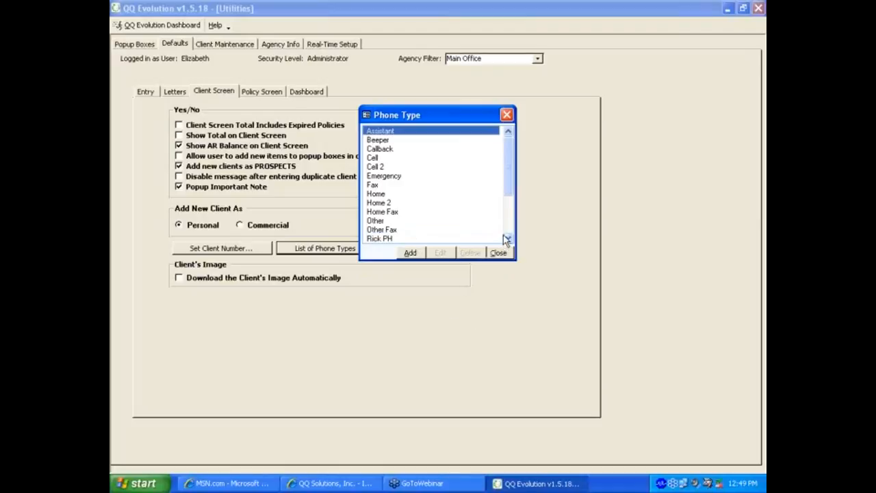
Step: Attempt to delete the Skype # phone type, then close the list and show Policy Screen defaults
{"action": "scroll", "coordinate": [506, 239], "scroll_direction": "down", "scroll_amount": 3}
{"action": "left_click", "coordinate": [381, 186]}
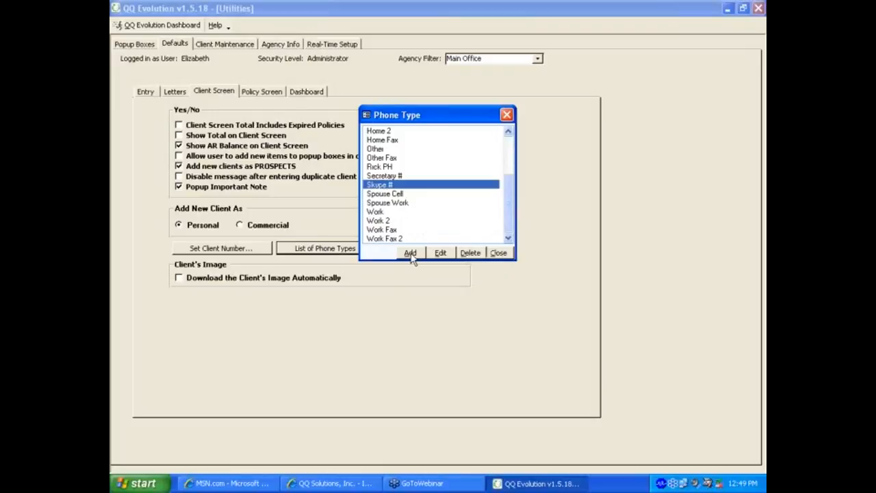
{"action": "left_click", "coordinate": [470, 253]}
{"action": "left_click", "coordinate": [386, 194]}
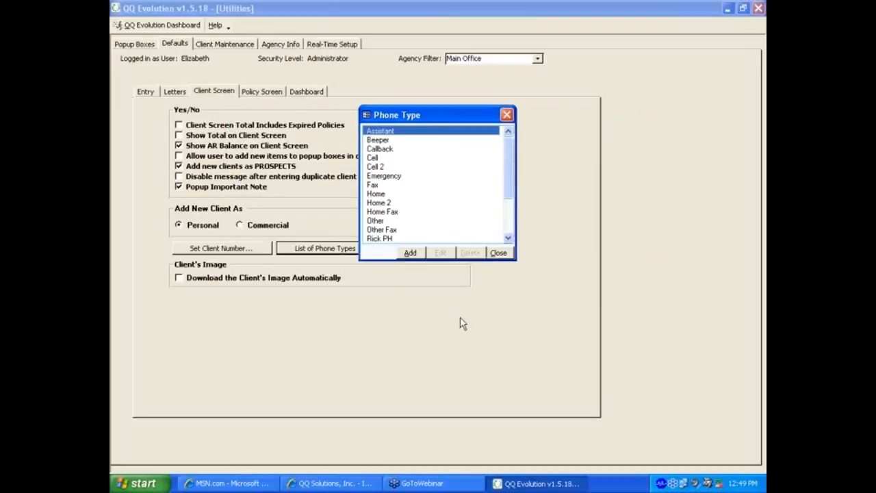
{"action": "left_click", "coordinate": [498, 252]}
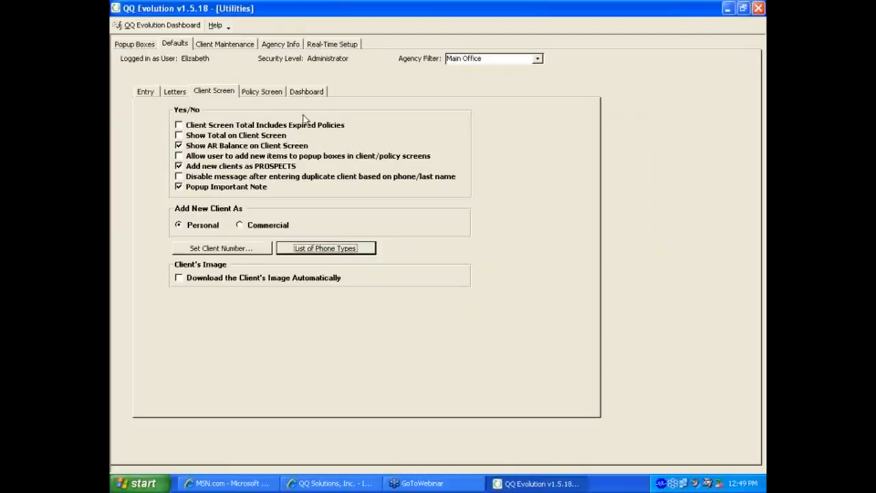
{"action": "left_click", "coordinate": [277, 93]}
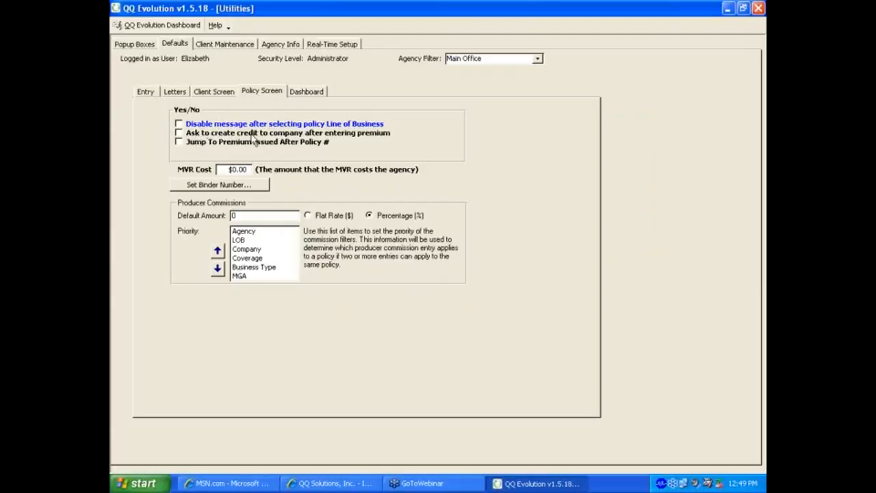
Step: Leave 'Ask to create credit' and 'Jump To Premium Issued' unchecked, then show the Dashboard defaults
{"action": "left_click", "coordinate": [179, 133]}
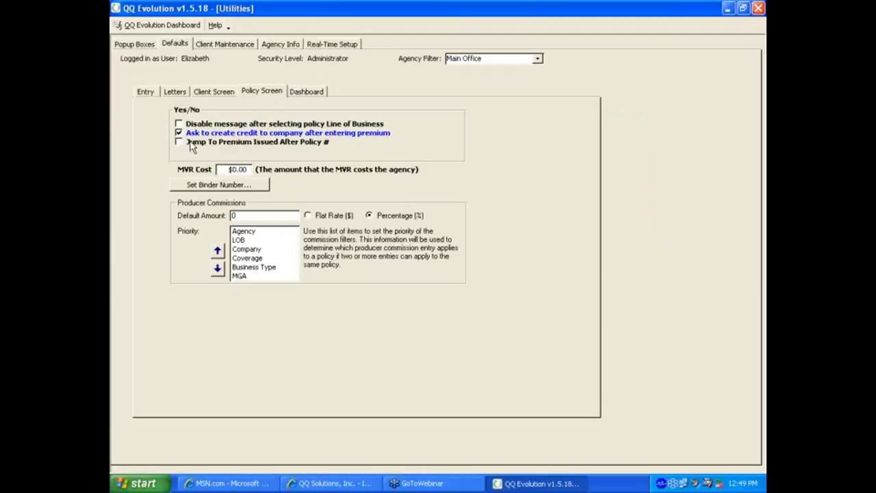
{"action": "left_click", "coordinate": [179, 135]}
{"action": "left_click", "coordinate": [179, 142]}
{"action": "left_click", "coordinate": [179, 142]}
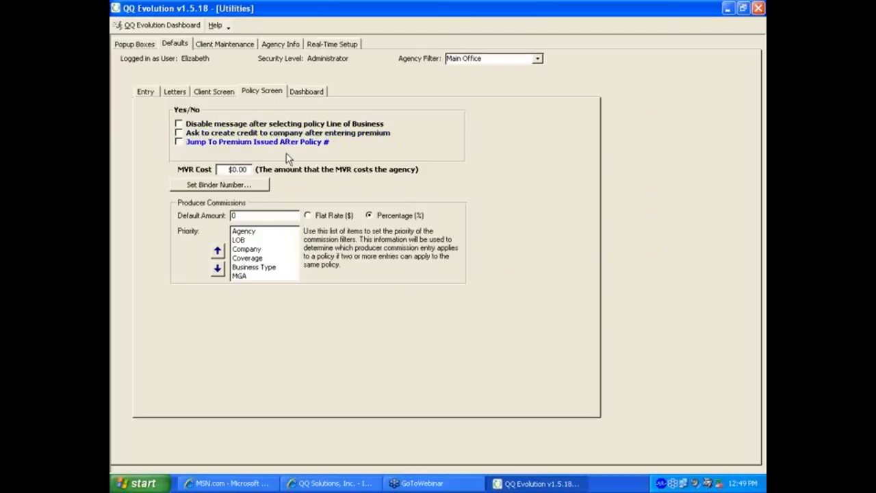
{"action": "left_click", "coordinate": [318, 93]}
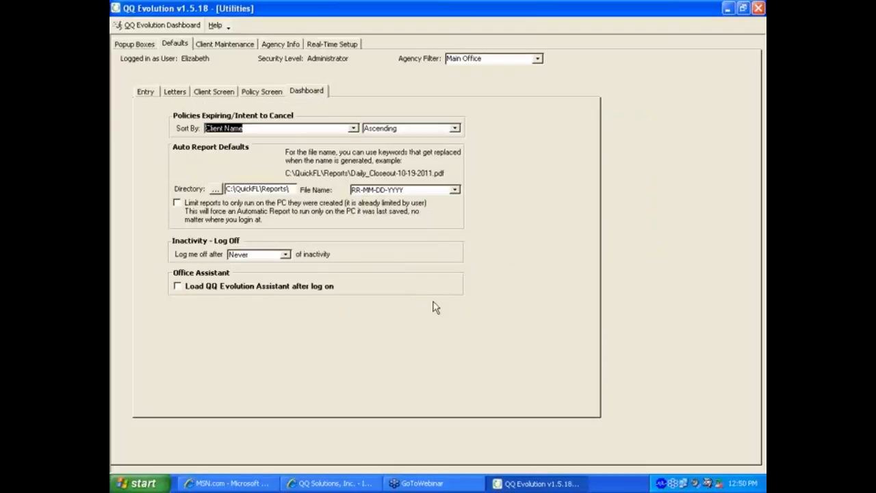
Step: Sort expiring policies by Date in Ascending order
{"action": "left_click", "coordinate": [353, 128]}
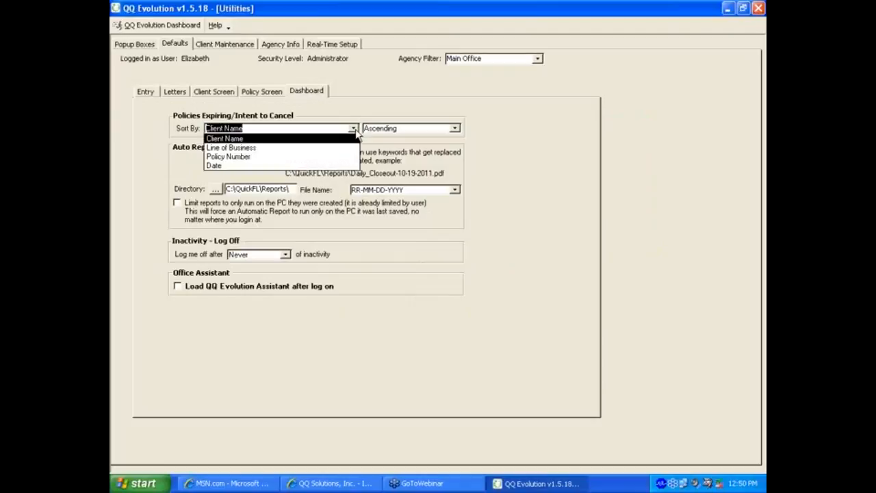
{"action": "left_click", "coordinate": [227, 165]}
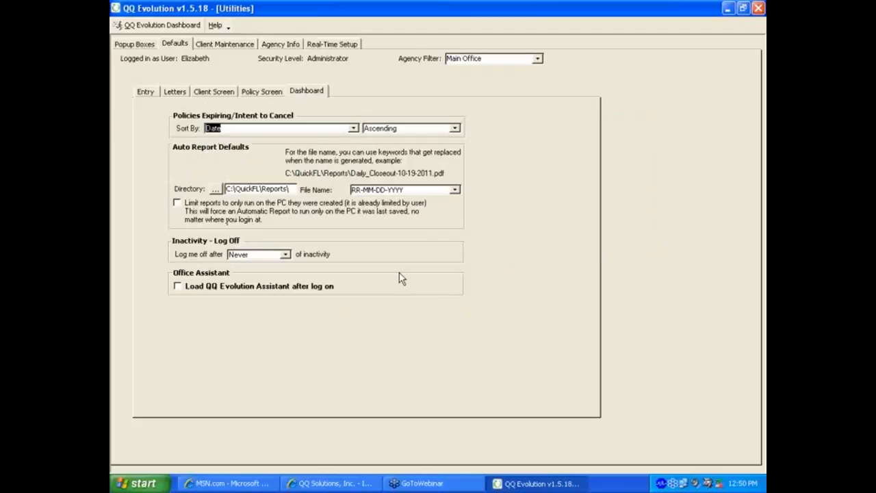
{"action": "left_click", "coordinate": [454, 128]}
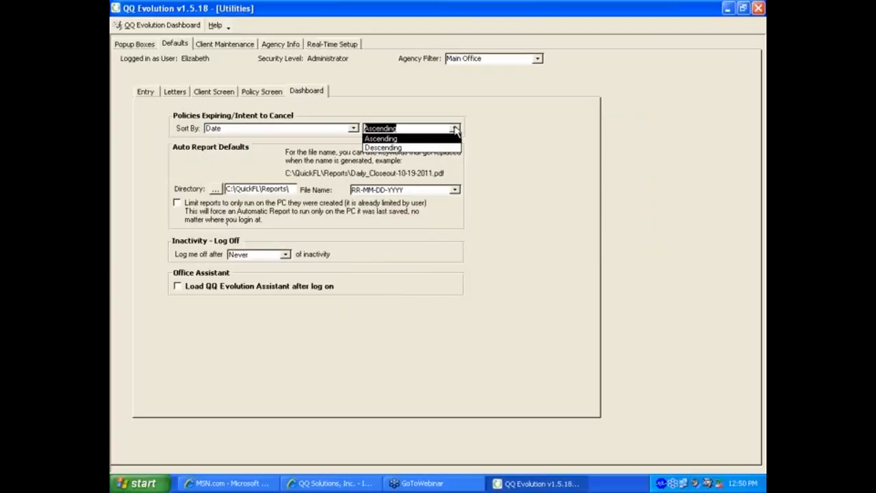
{"action": "left_click", "coordinate": [455, 129]}
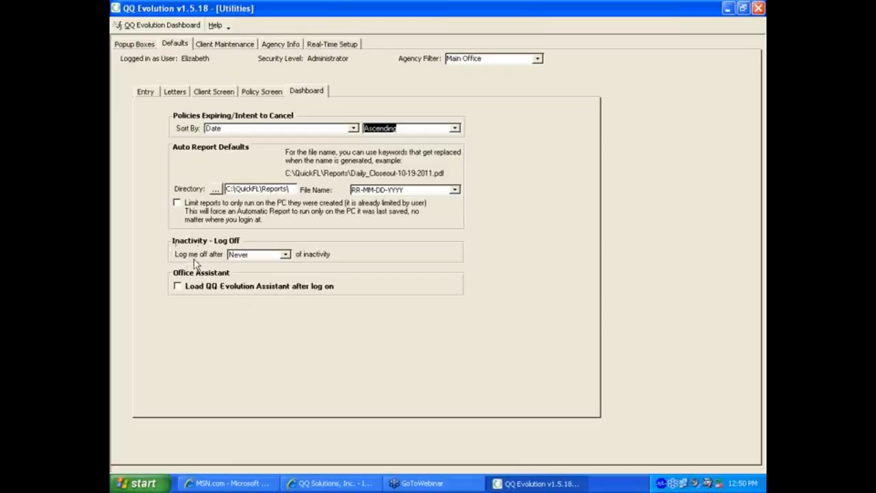
Step: Keep inactivity log-off at Never, load the QQ Evolution Assistant after log on, and show Client Maintenance
{"action": "left_click", "coordinate": [287, 255]}
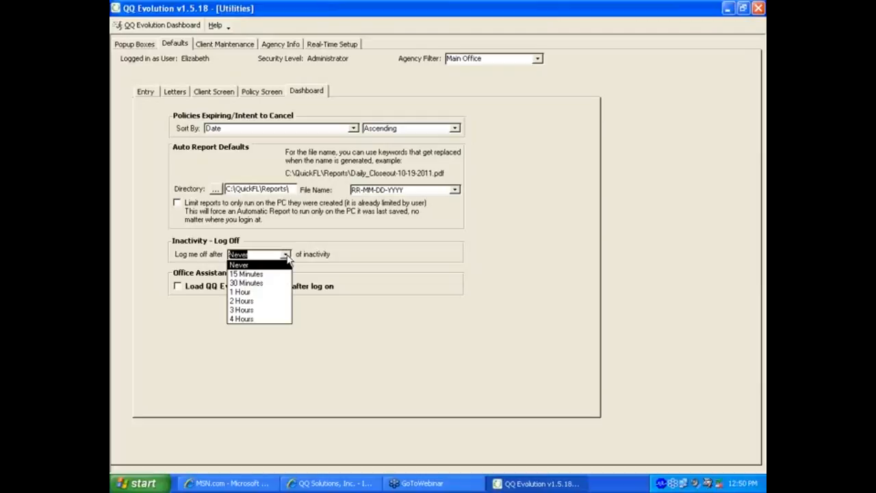
{"action": "left_click", "coordinate": [262, 282]}
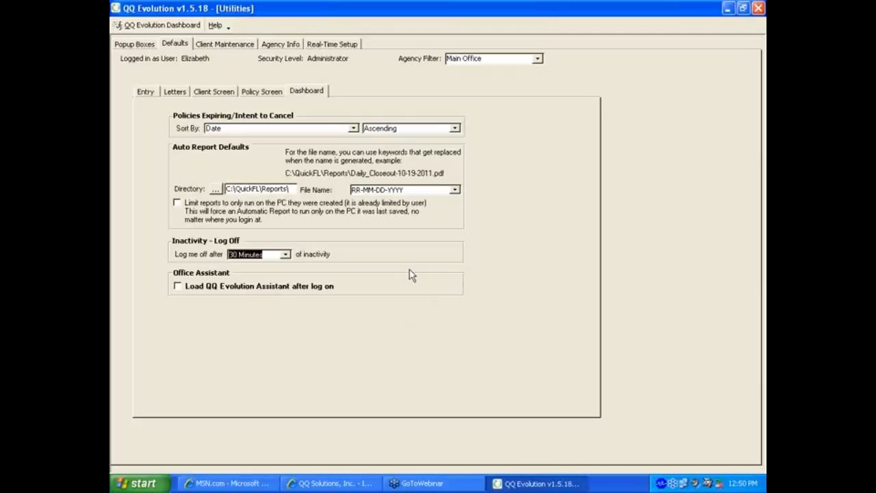
{"action": "left_click", "coordinate": [287, 255]}
{"action": "left_click", "coordinate": [239, 265]}
{"action": "left_click", "coordinate": [178, 287]}
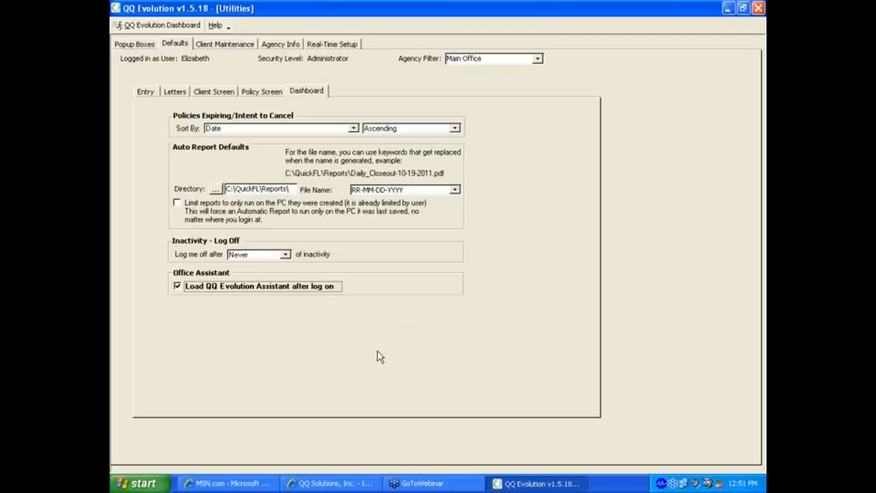
{"action": "left_click", "coordinate": [209, 45]}
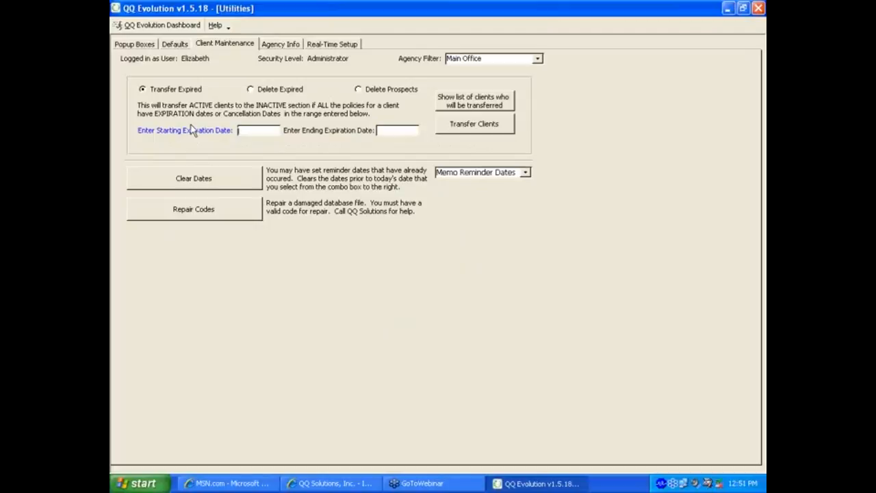
Step: Switch client maintenance from Transfer Expired to Delete Expired, leaving both expiration dates empty
{"action": "left_click", "coordinate": [159, 90]}
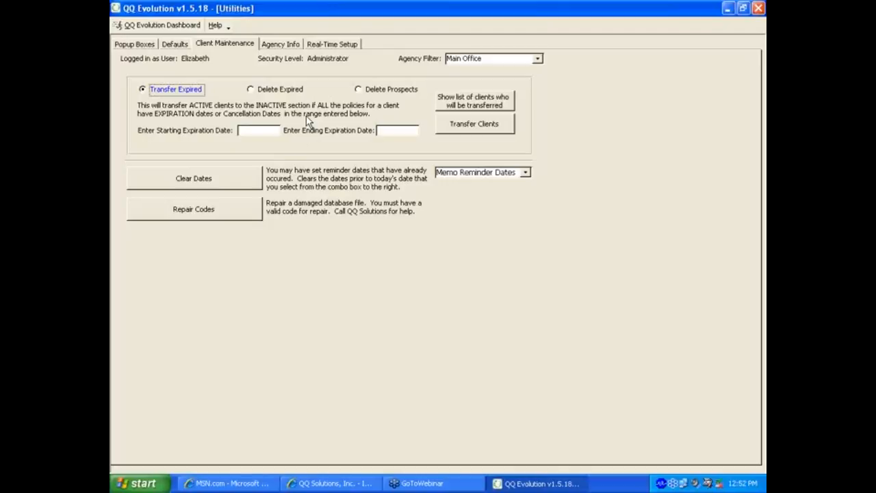
{"action": "left_click", "coordinate": [268, 131]}
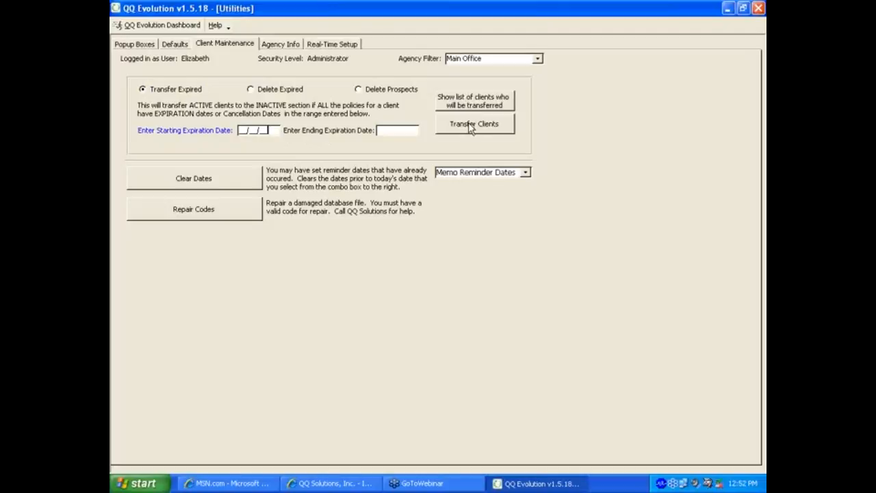
{"action": "left_click", "coordinate": [273, 90]}
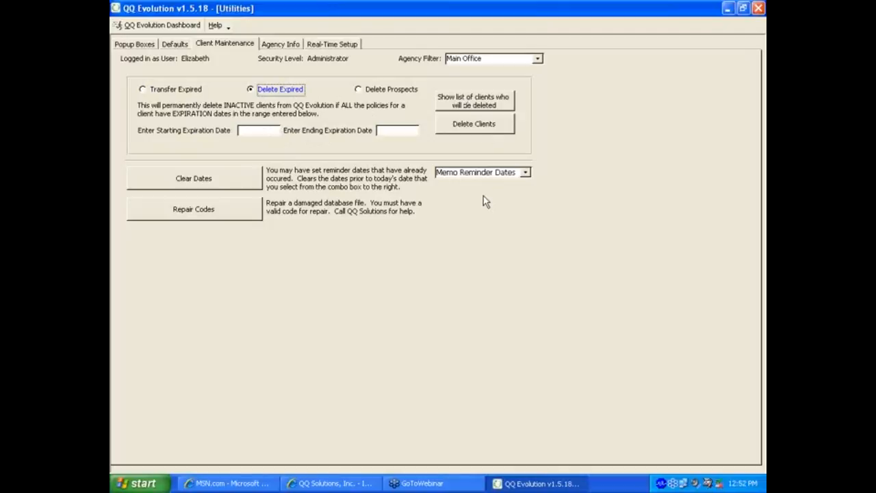
Step: Choose Delete Prospects to permanently remove prospects entered within a date range
{"action": "left_click", "coordinate": [366, 91]}
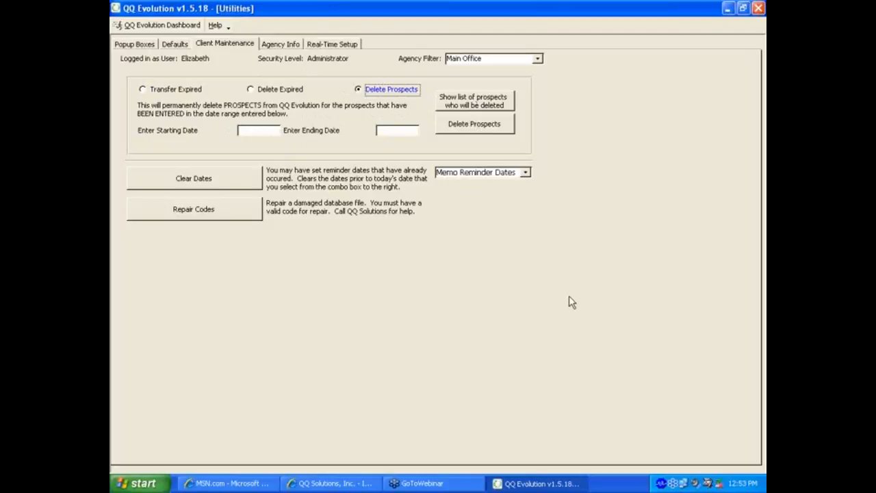
Step: Show the Agency Info page with the local agency's contact details and product state FL
{"action": "left_click", "coordinate": [276, 48]}
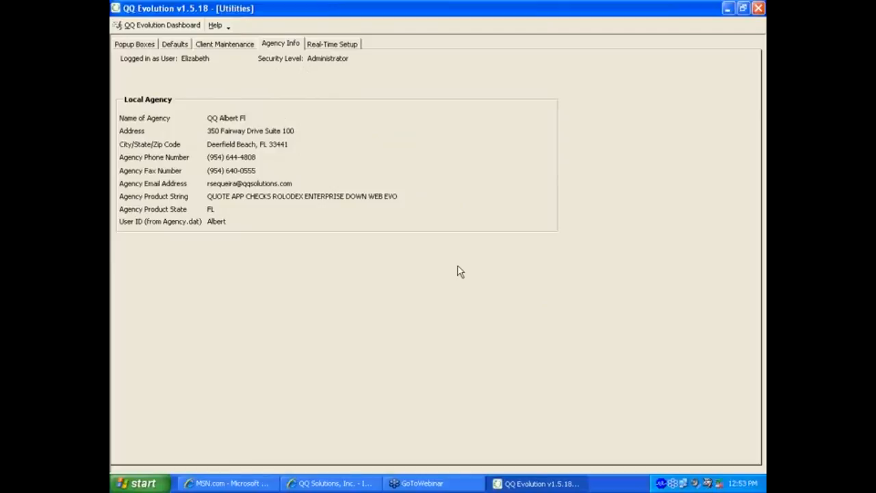
Step: Visit Real-Time Setup, decline the Transformation Station install, and return to the dashboard
{"action": "left_click", "coordinate": [352, 46]}
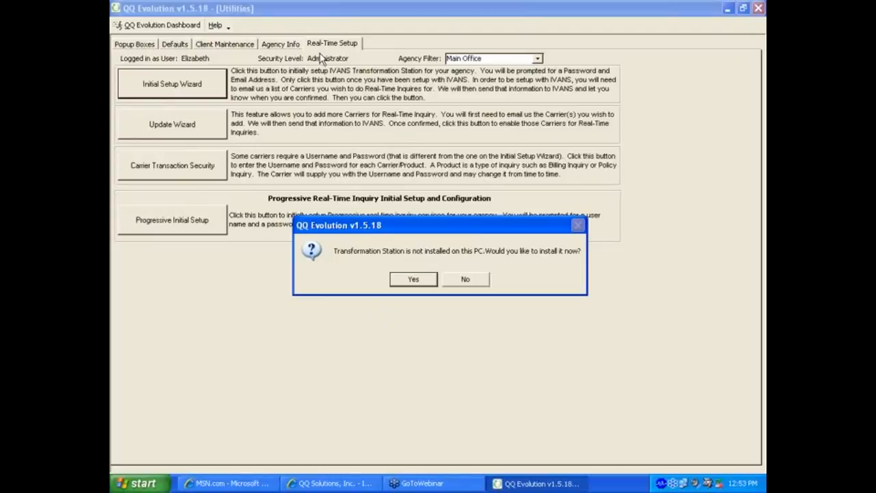
{"action": "left_click", "coordinate": [465, 279]}
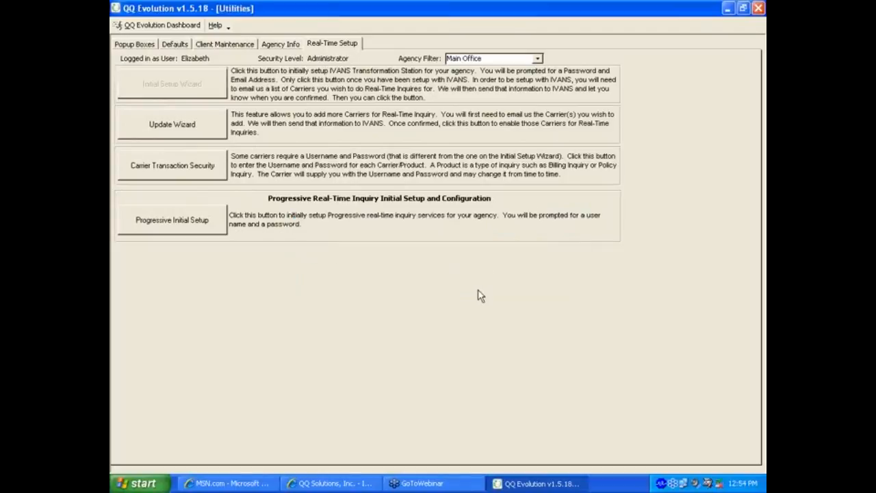
{"action": "left_click", "coordinate": [171, 26]}
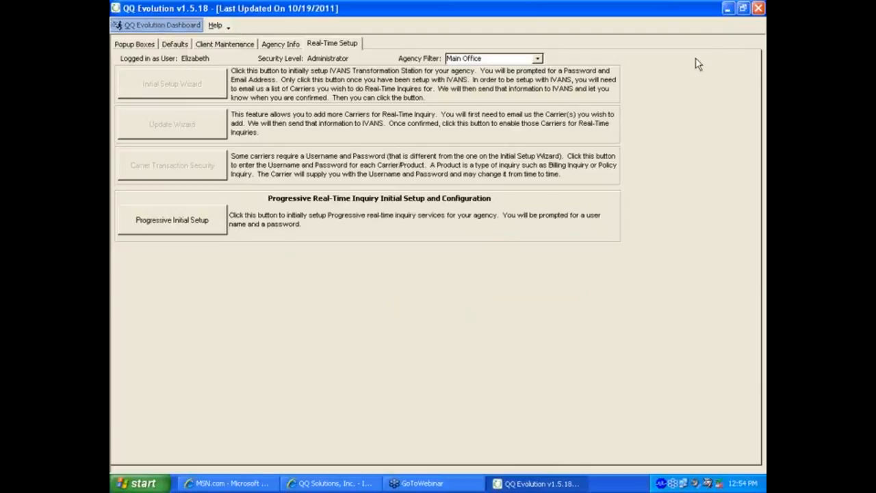